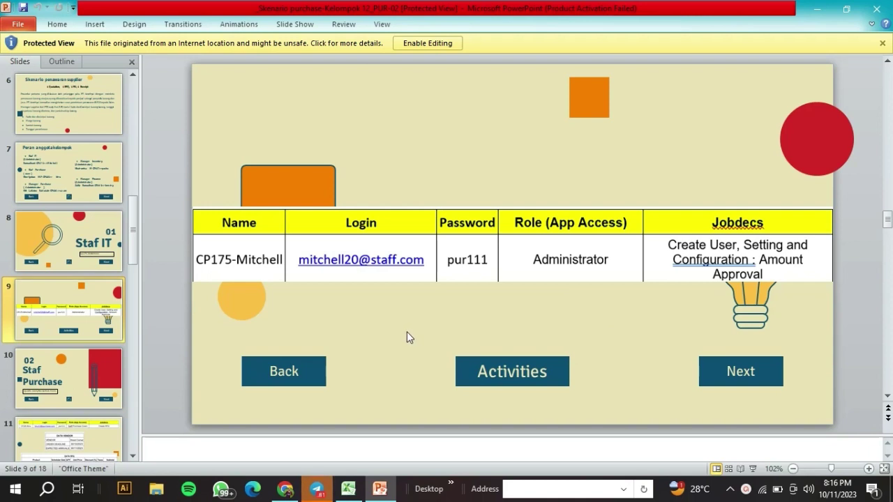
- Switch to Odoo in the browser, view the Kelompok 12 Skenario Purchase channel and open the entry field for adding a channel
left_click(285, 490)
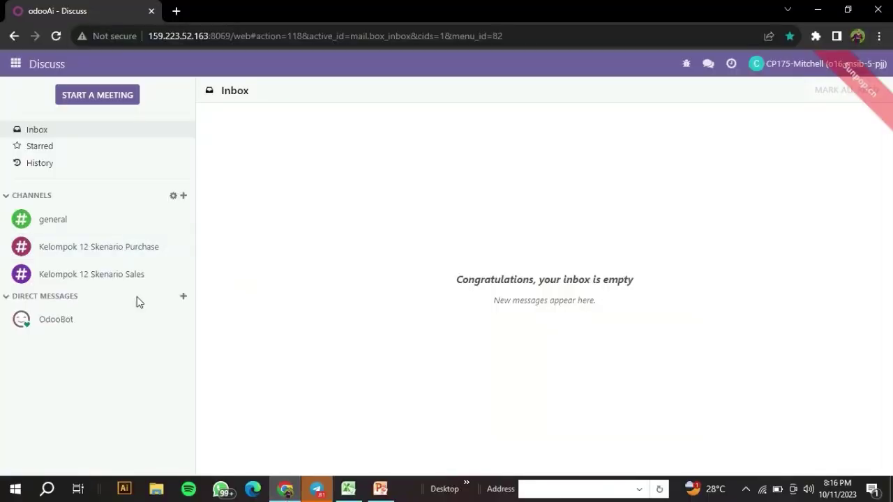
left_click(148, 251)
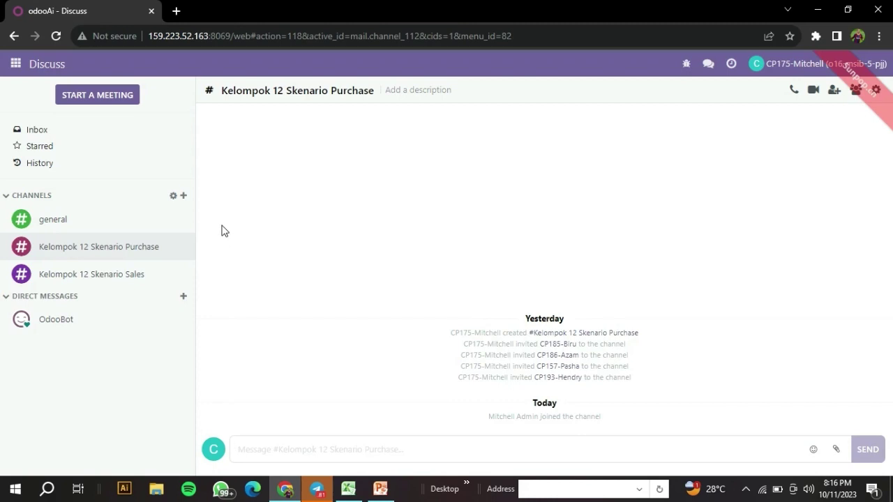
left_click(184, 197)
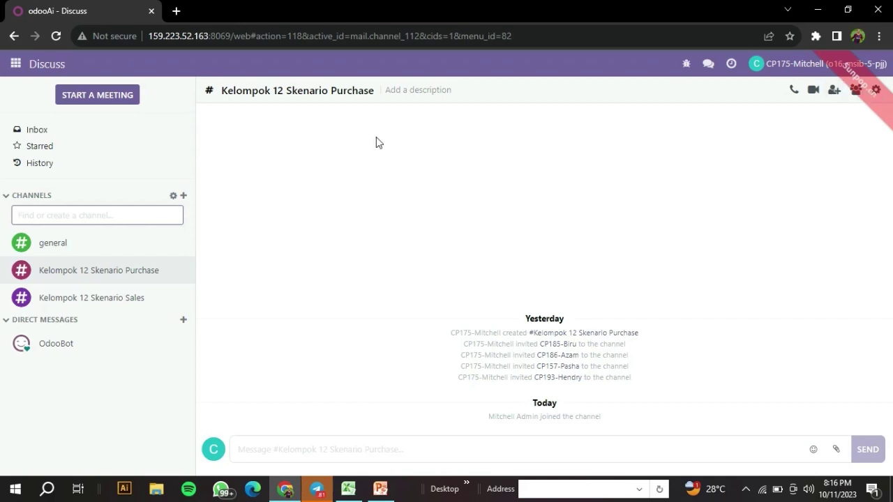
- Open the Manage Users list from the general Settings and go to its Import records page
left_click(18, 68)
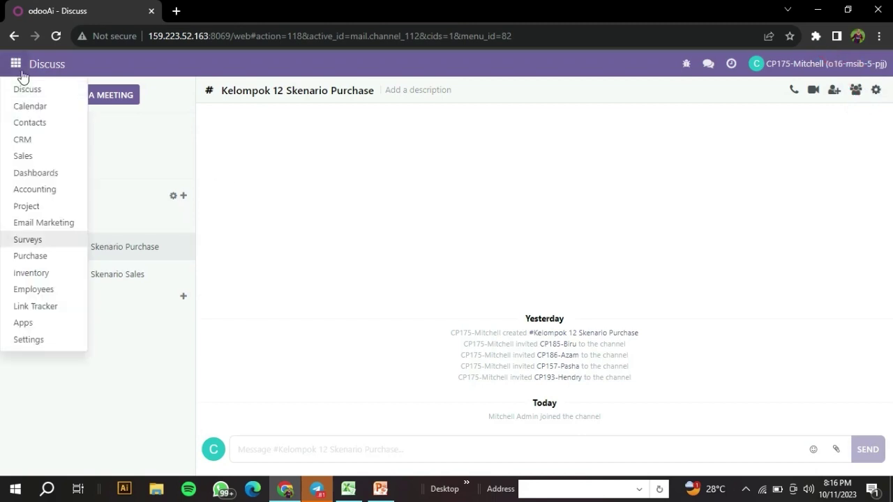
left_click(29, 340)
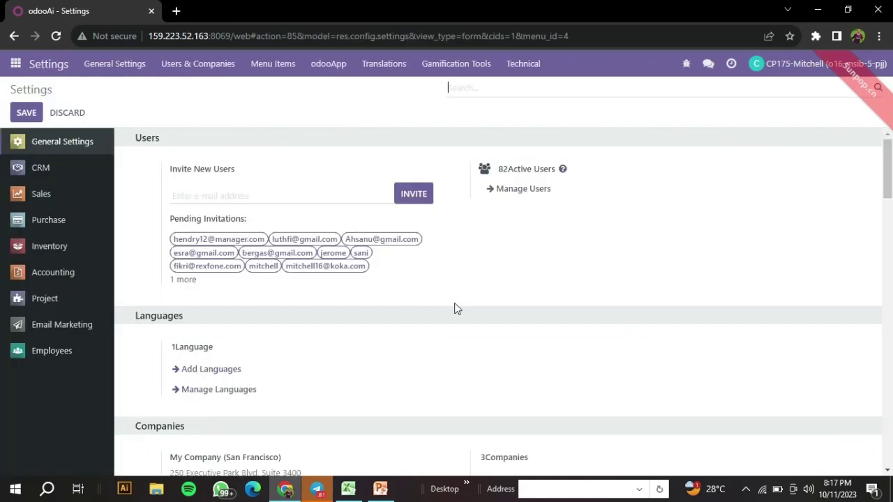
left_click(543, 190)
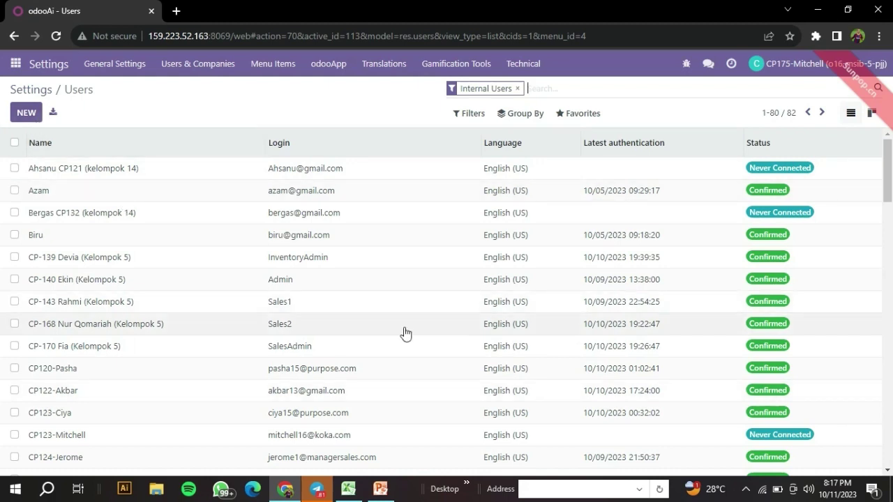
left_click(580, 115)
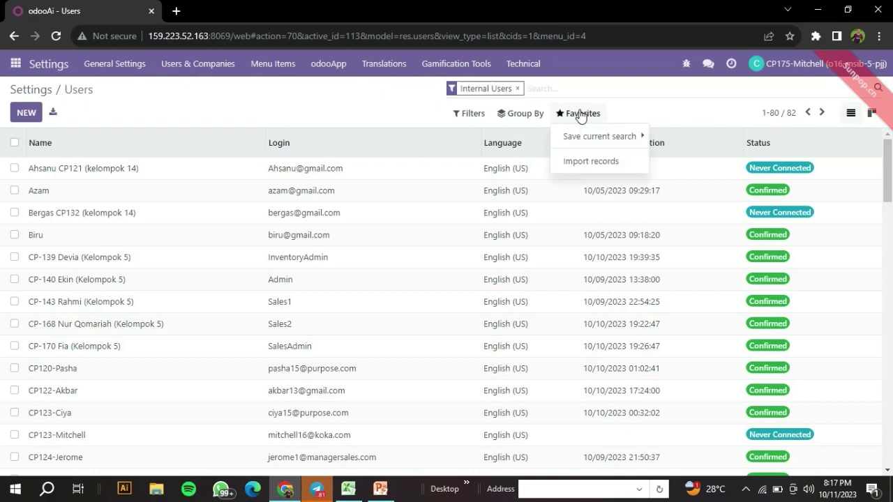
left_click(592, 162)
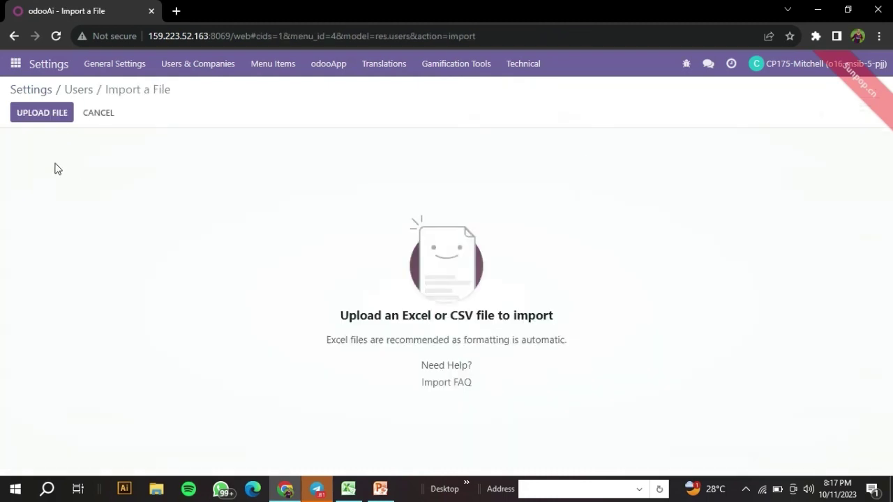
- Switch to the Excel workbook and highlight the users' names, logins and passwords in A2:C6 of the Import User sheet
left_click(352, 495)
left_click_drag(74, 105, 240, 155)
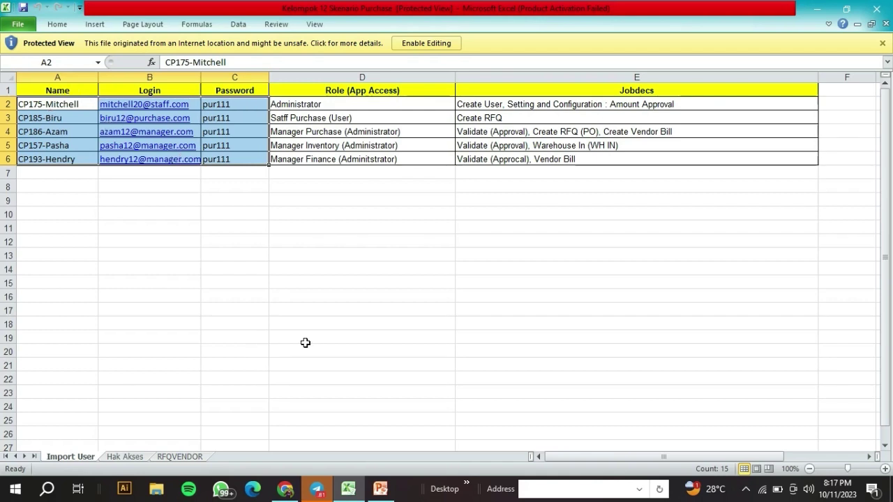
left_click(294, 493)
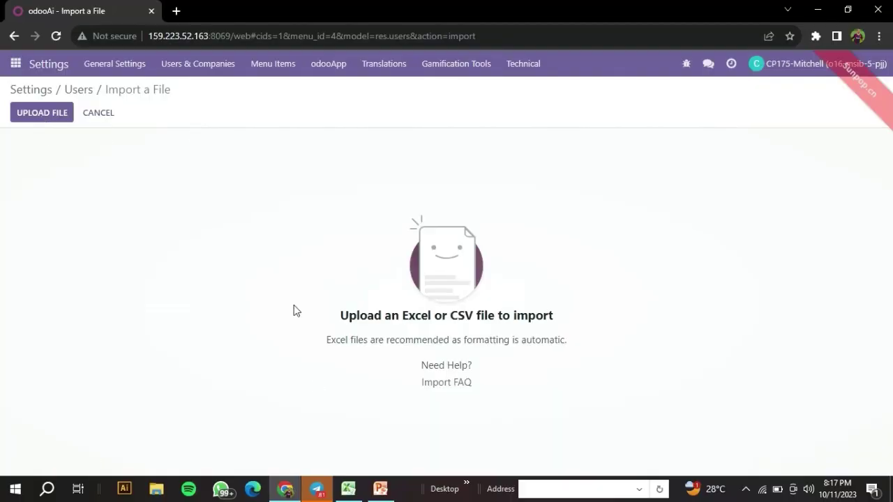
left_click(351, 493)
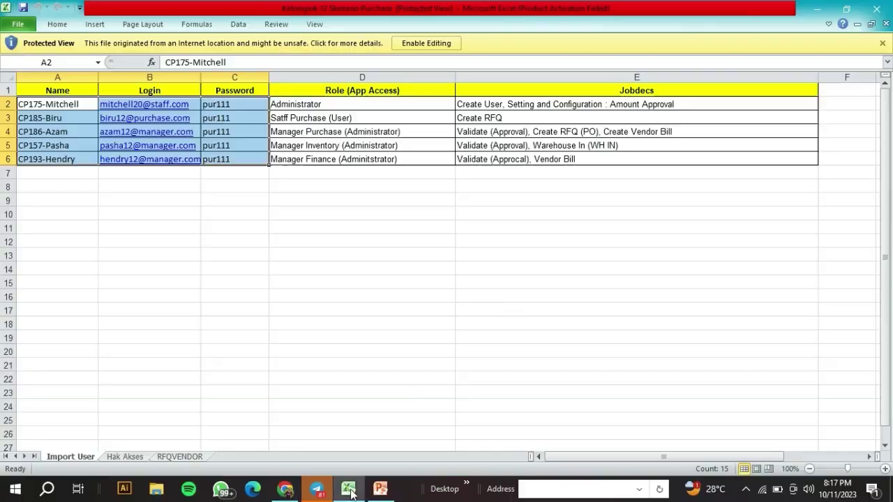
- Review the purchase staff user's name and app access role in row 3 of the Import User sheet
left_click(51, 119)
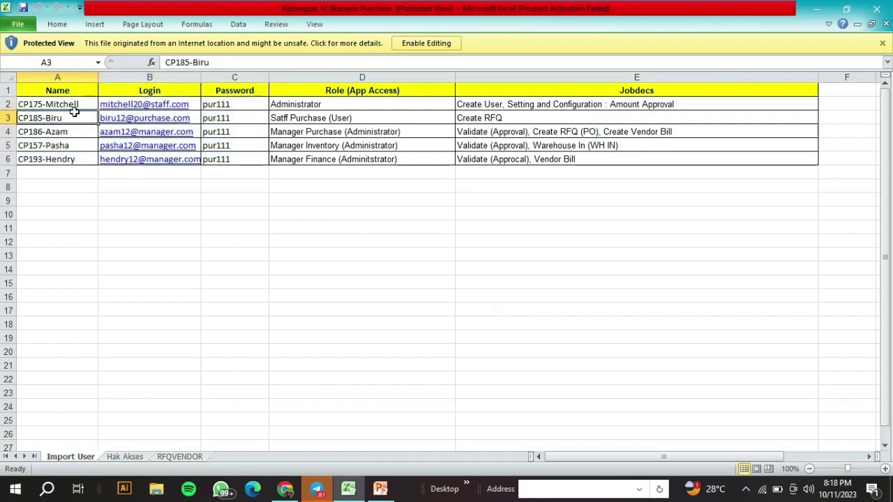
left_click(73, 102)
left_click(74, 117)
left_click(295, 121)
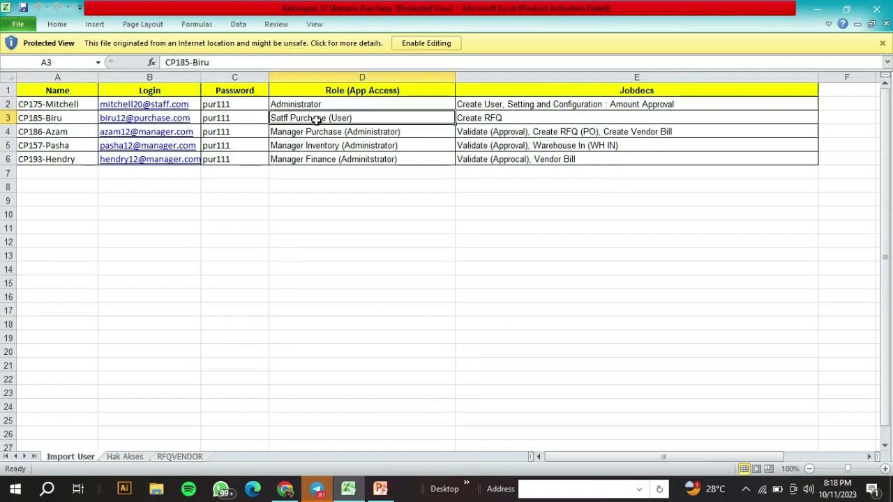
left_click(65, 112)
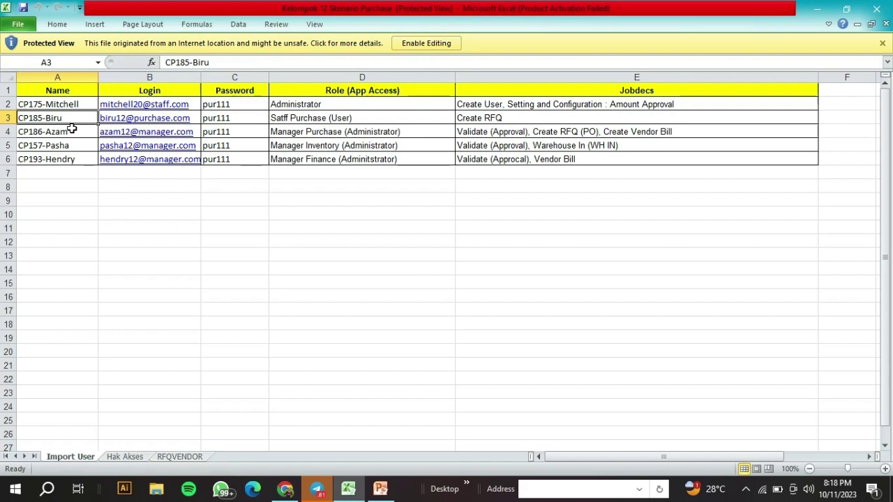
left_click(338, 120)
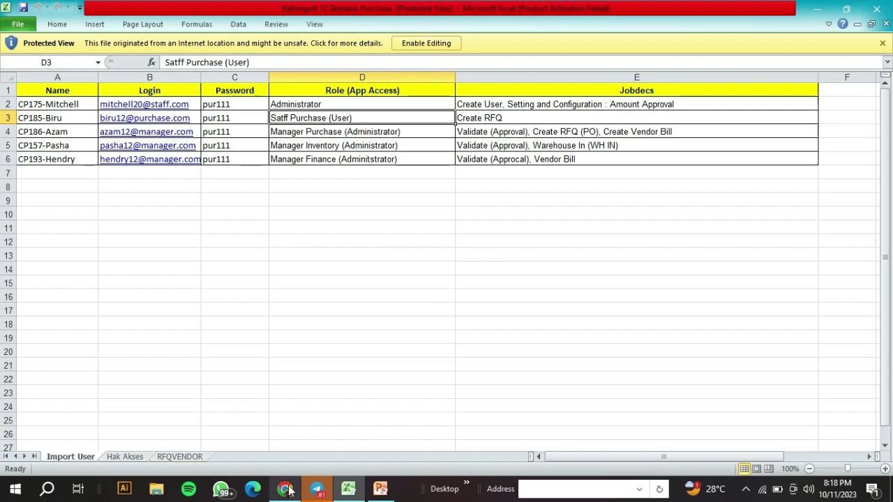
- Copy the purchase staff user's name from cell A3, search for it in Odoo's users list and open the matching record
left_click(61, 120)
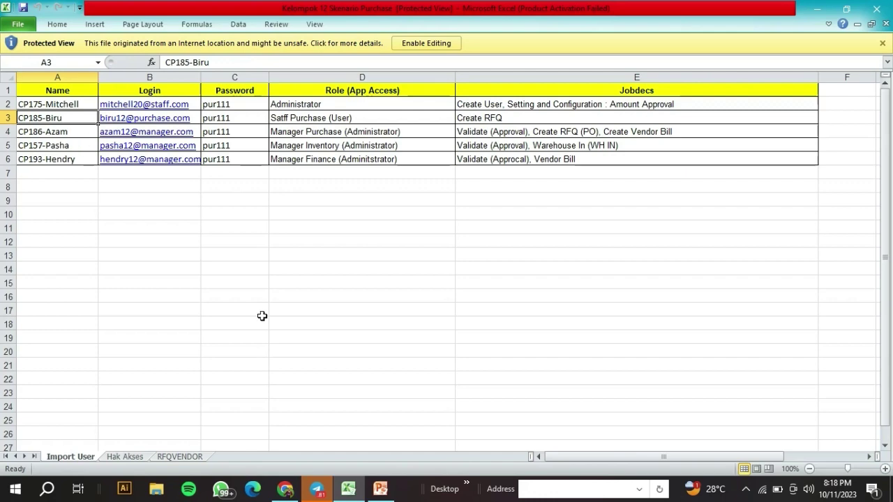
left_click(294, 491)
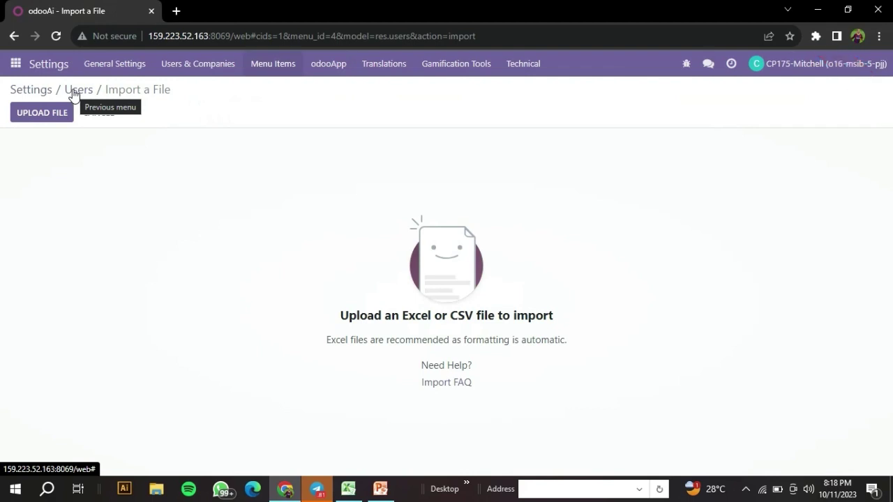
left_click(74, 94)
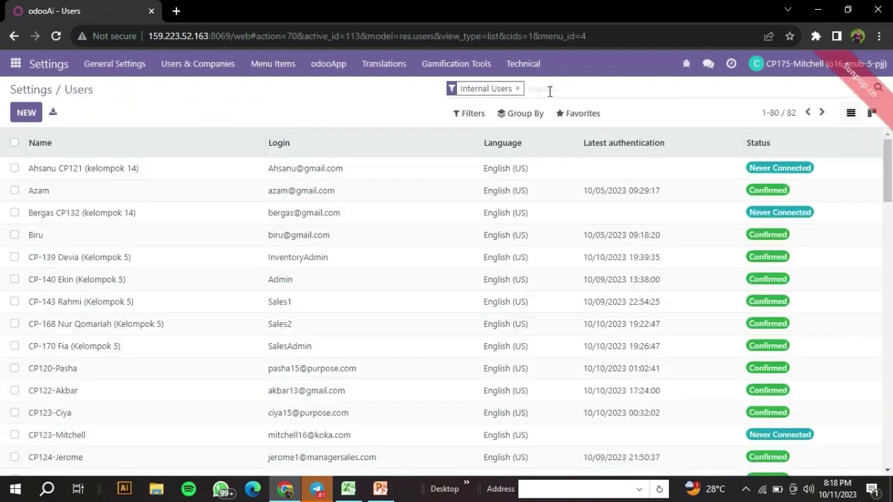
type("CP185-Biru")
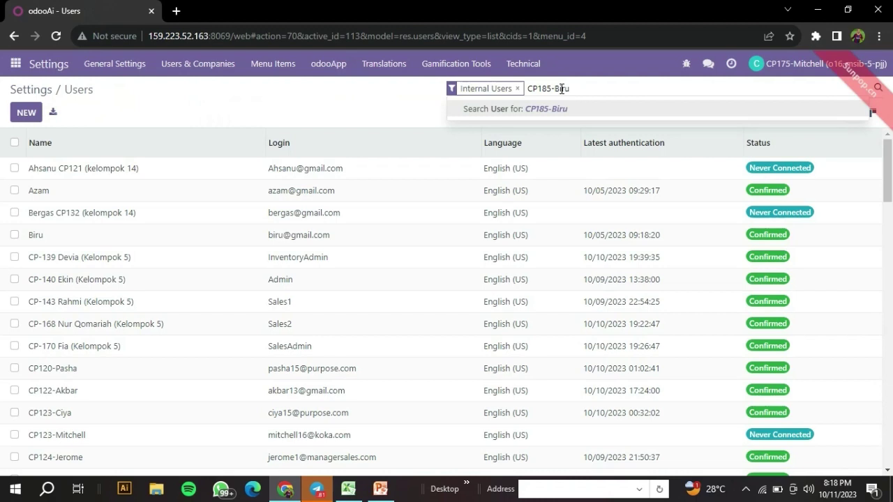
key("Return")
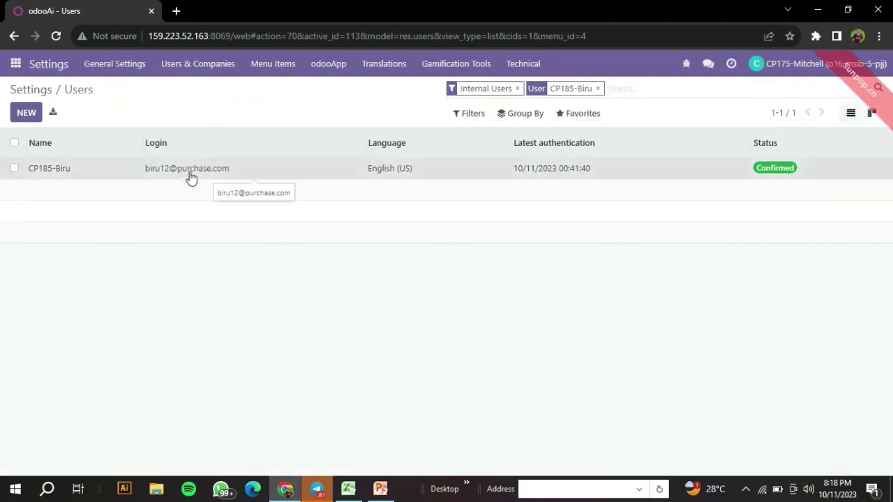
left_click(191, 178)
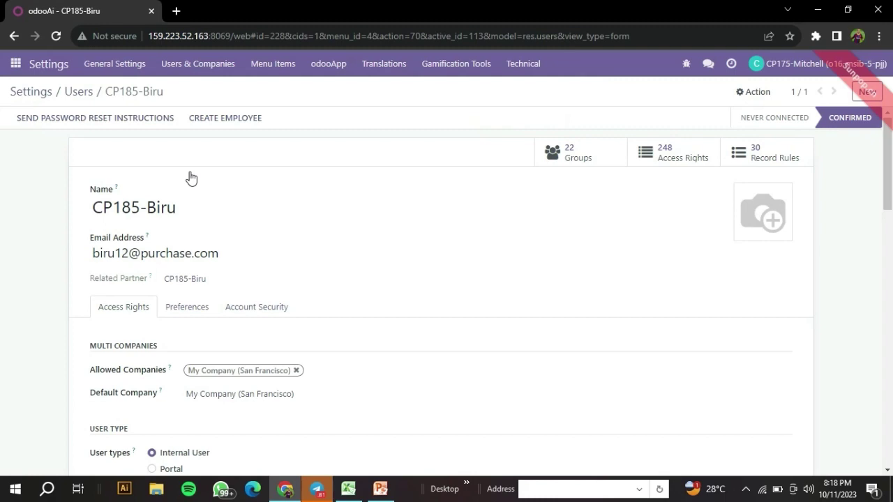
- Examine the purchase staff user's access rights, including the Inventory, Purchase and Technical sections
scroll(191, 179, "down", 4)
scroll(191, 178, "down", 2)
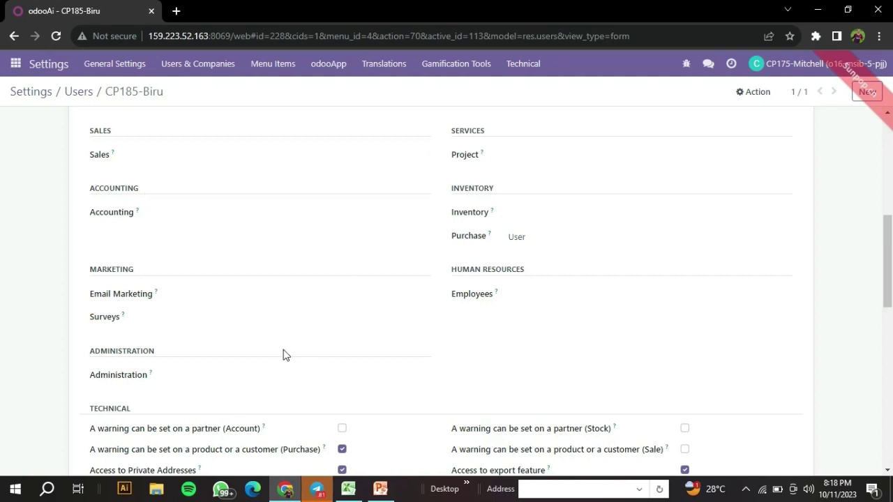
scroll(283, 356, "up", 1)
scroll(283, 355, "down", 2)
scroll(283, 355, "up", 5)
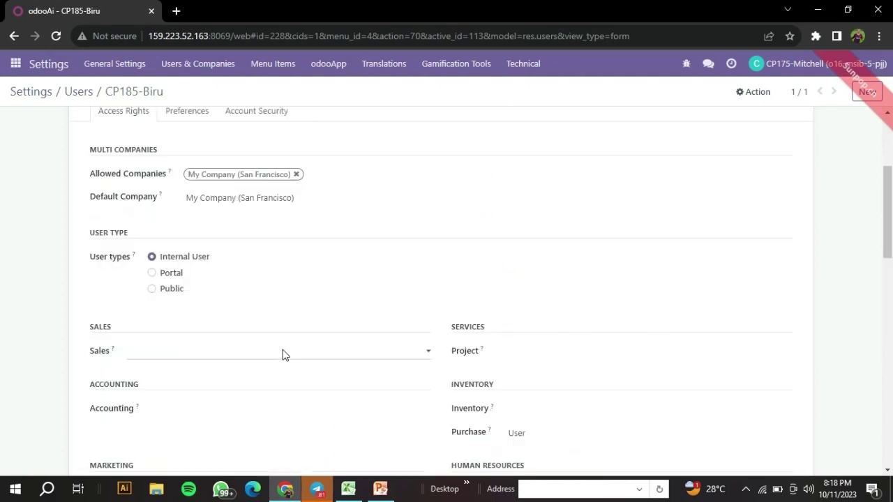
scroll(284, 355, "up", 3)
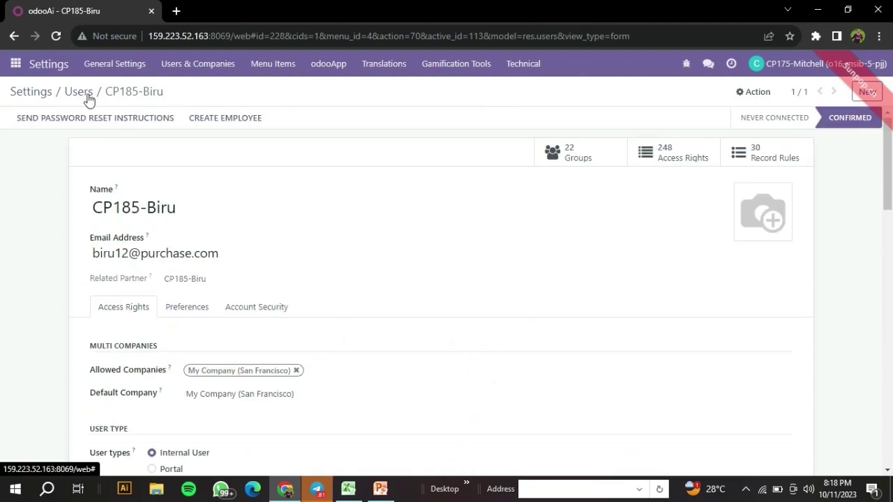
- Switch to Excel and copy the purchase manager's user name from cell A4 of the Import User sheet
left_click(349, 488)
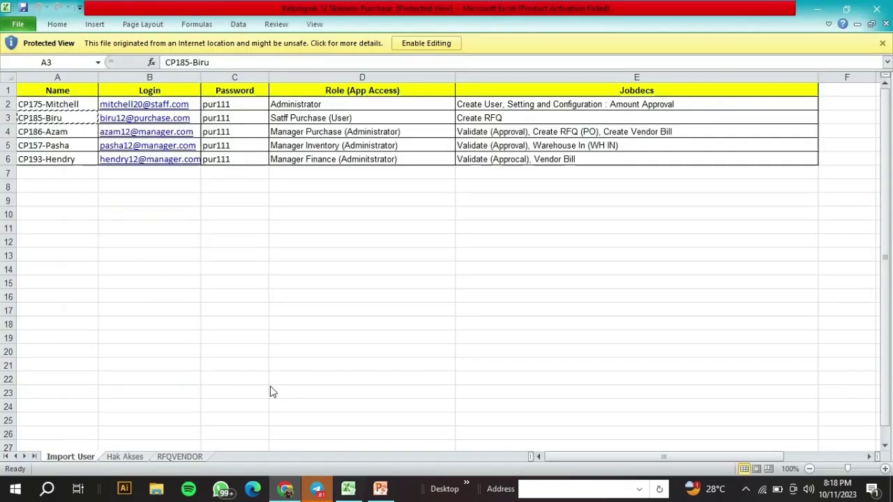
left_click(54, 132)
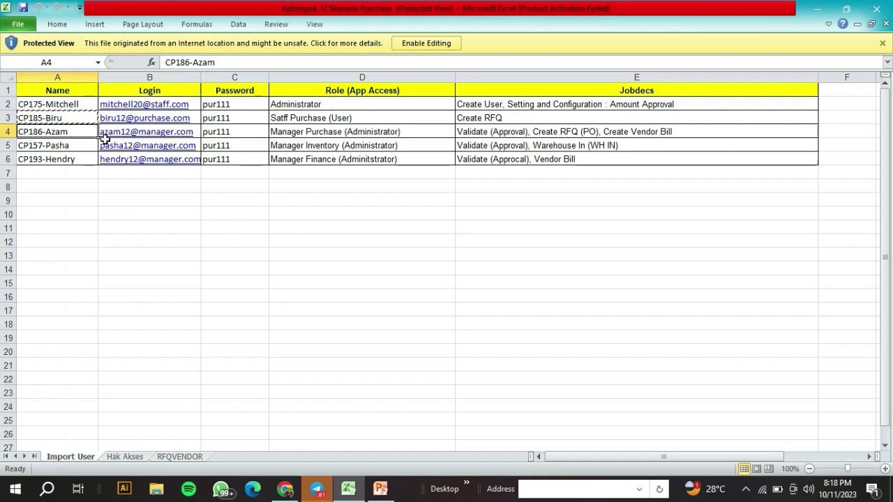
key("ctrl+c")
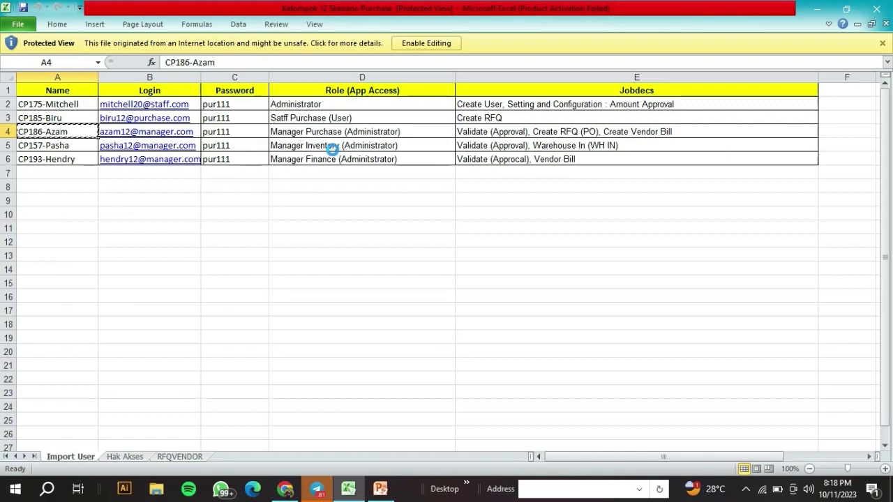
- Switch back to Odoo, replace the user filter in the users list with the copied name and open the matching record
left_click(293, 487)
left_click(598, 89)
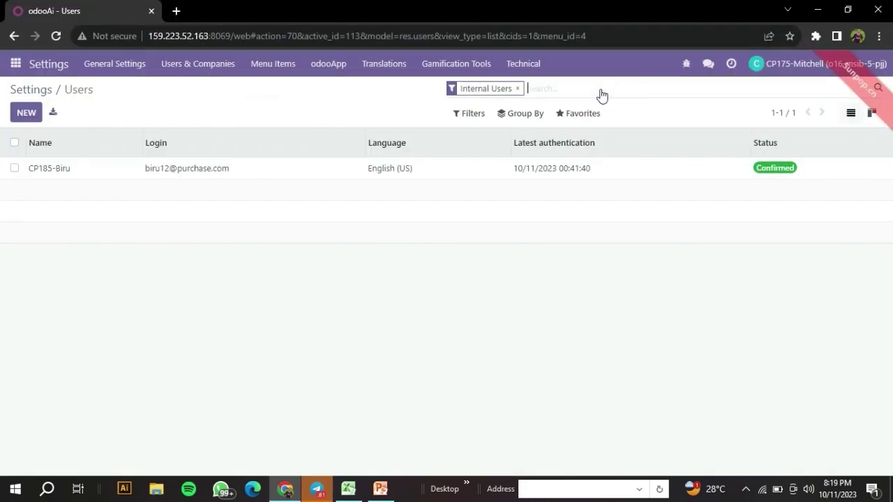
key("ctrl+v")
key("Return")
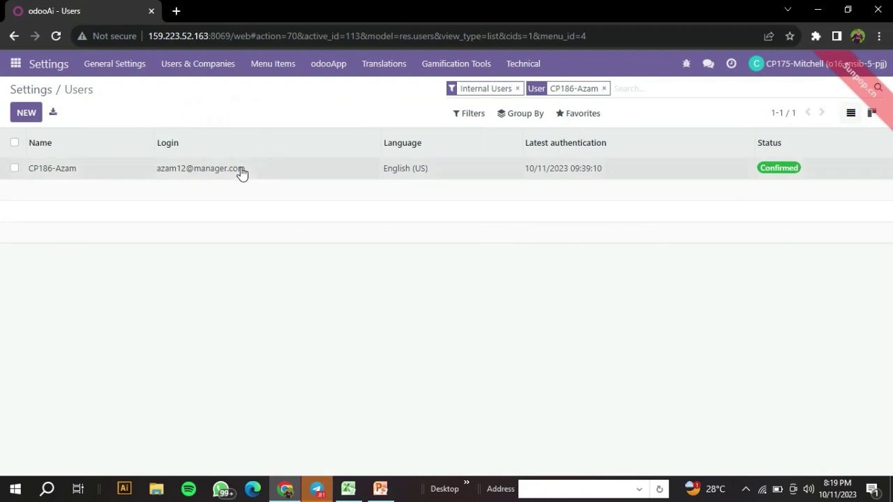
left_click(242, 174)
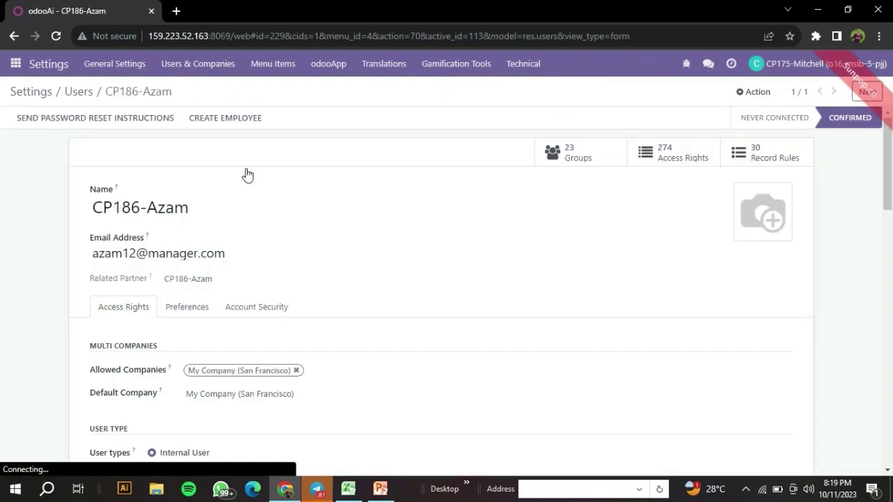
- Examine the purchase manager's email address and app access rights, including the Purchase role, and return to the users list
left_click(224, 255)
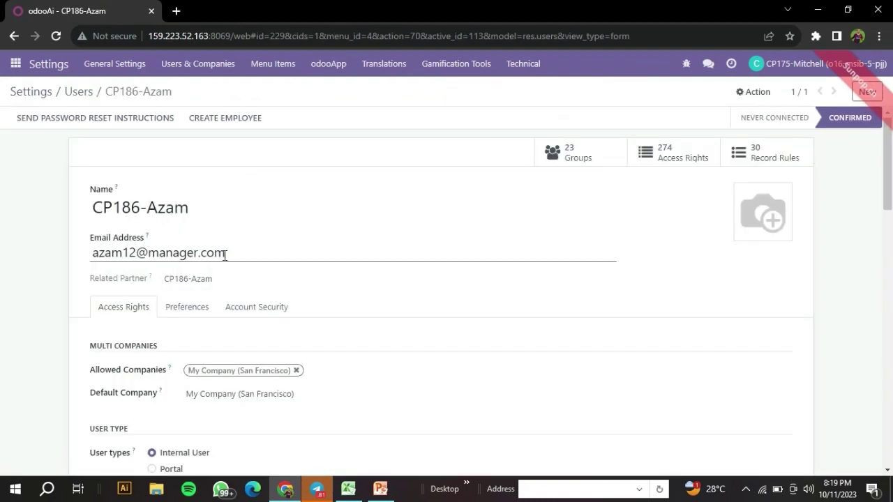
scroll(223, 257, "down", 6)
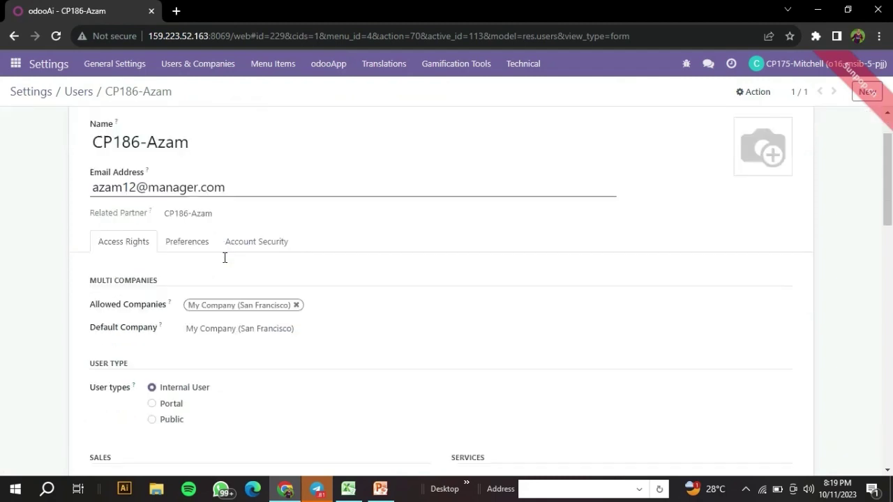
scroll(223, 263, "down", 1)
scroll(223, 263, "up", 2)
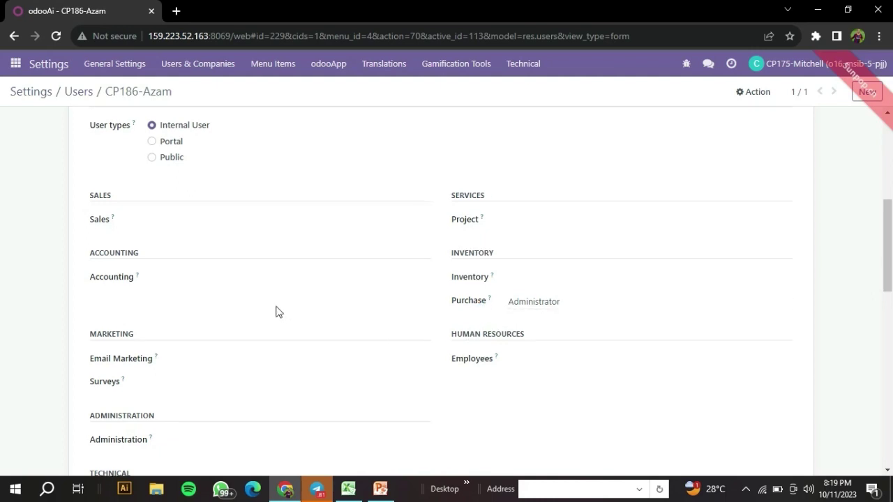
scroll(275, 312, "down", 1)
scroll(275, 312, "up", 3)
scroll(275, 312, "up", 3)
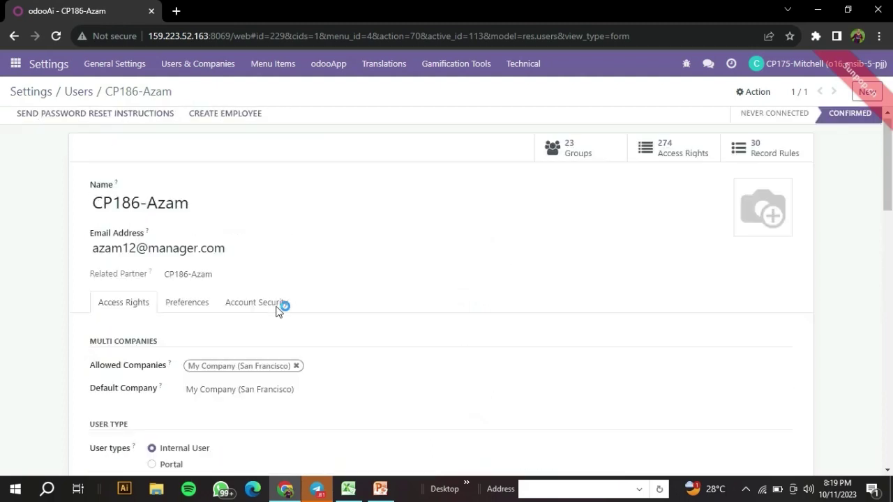
left_click(78, 93)
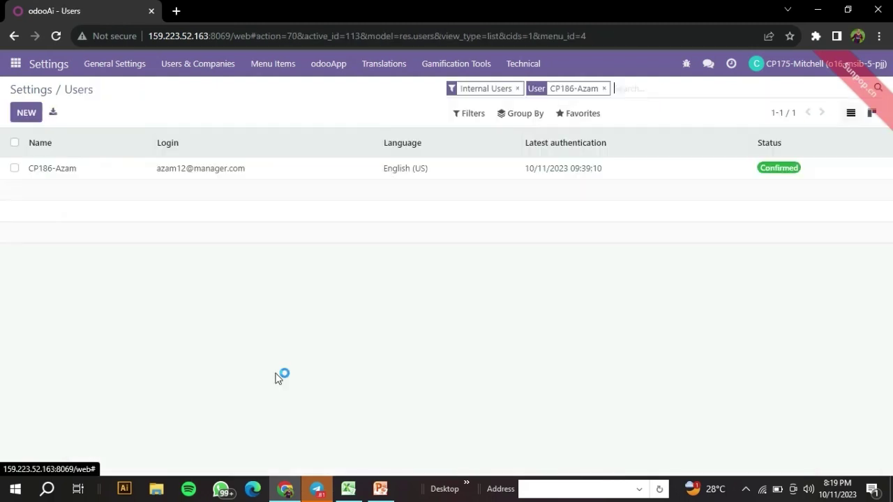
- Switch to Excel, copy the inventory manager's user name from cell A5 of the Import User sheet and check the role in D5
left_click(362, 488)
left_click(47, 147)
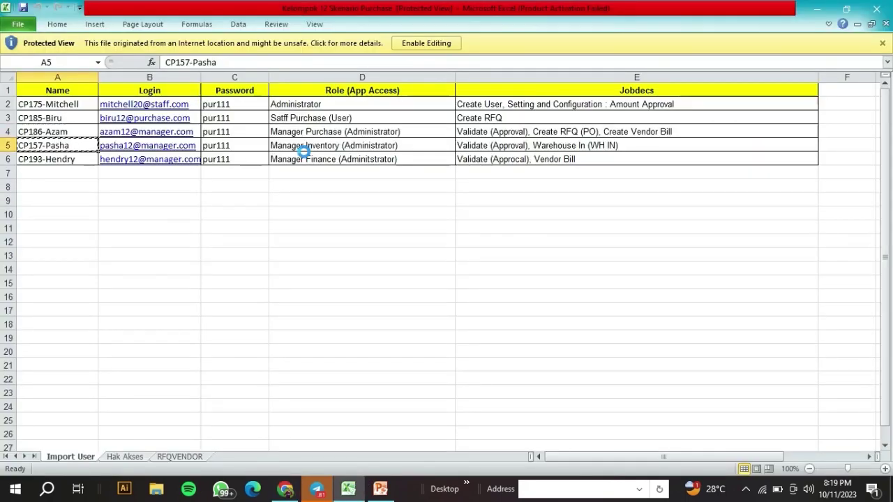
left_click(341, 147)
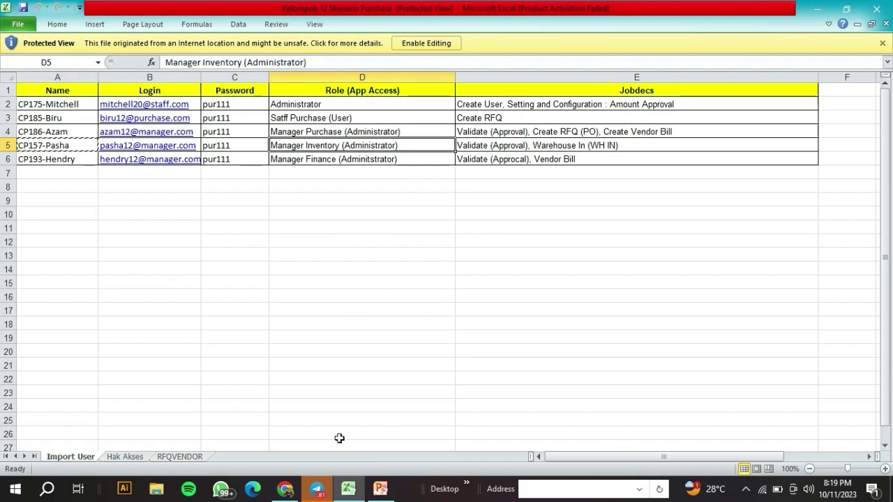
- Switch back to Odoo, filter the users list by the copied inventory manager name instead and open the matching record
key("alt+Tab")
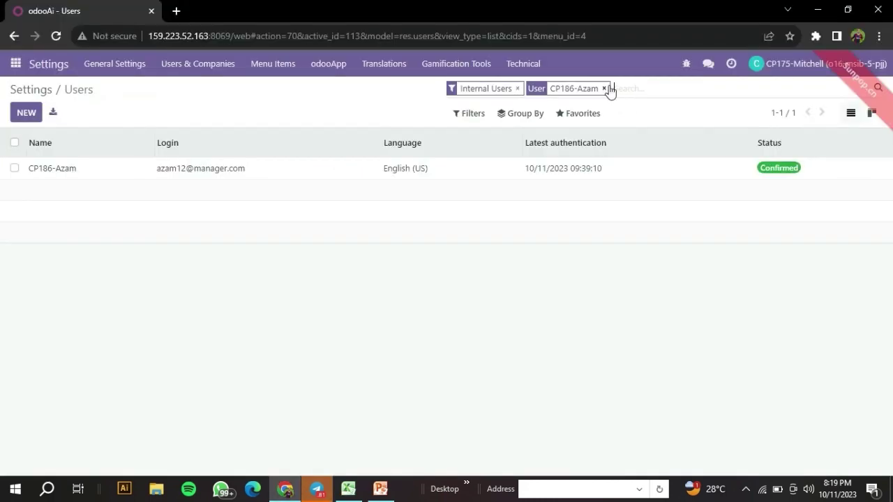
left_click(604, 89)
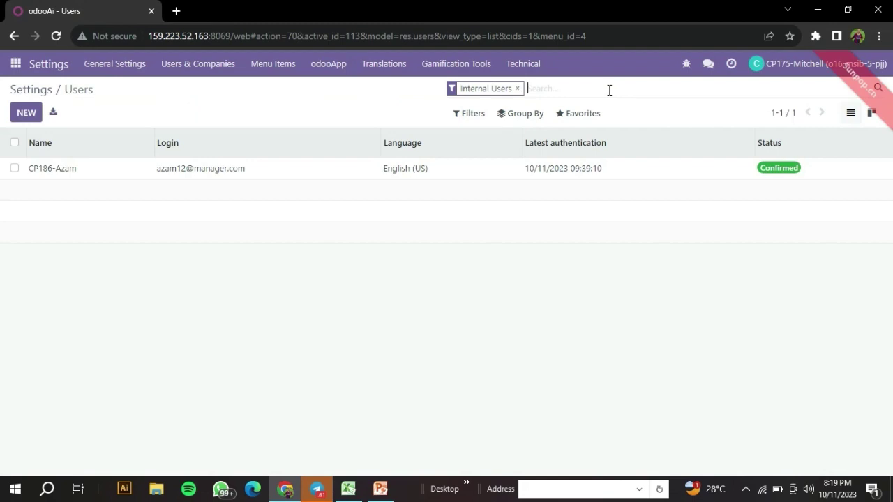
key("ctrl+v")
key("Return")
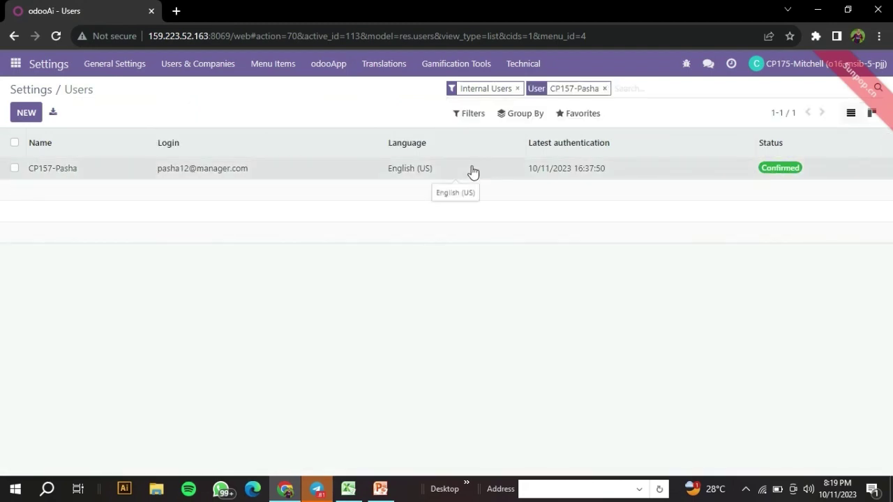
left_click(473, 172)
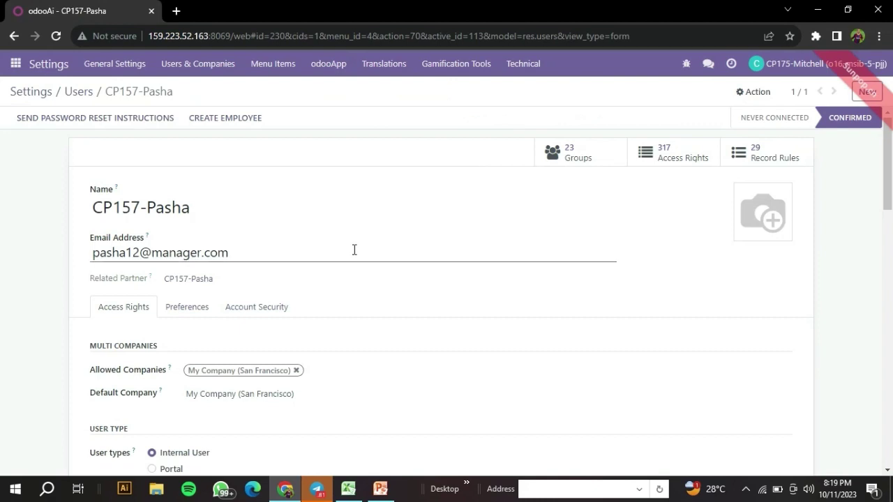
- Examine the inventory manager's app access rights, including the Inventory and Purchase roles, and return to the users list
scroll(356, 262, "down", 4)
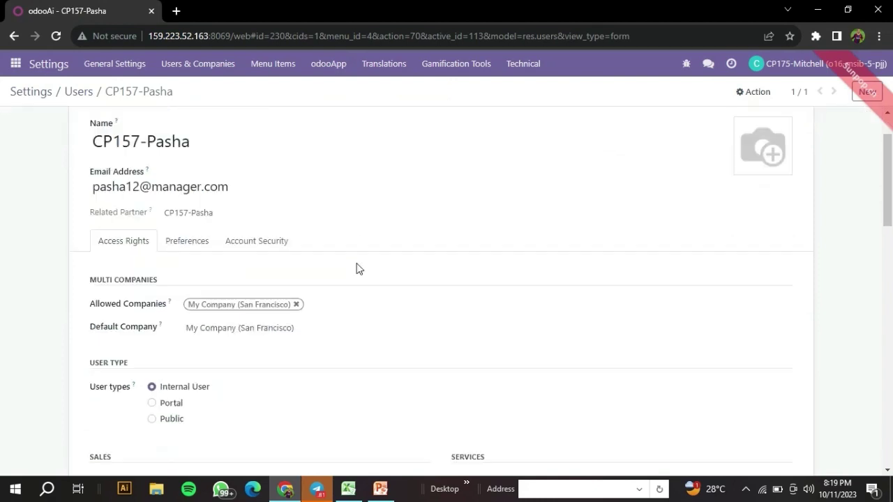
scroll(356, 269, "down", 1)
scroll(356, 270, "down", 1)
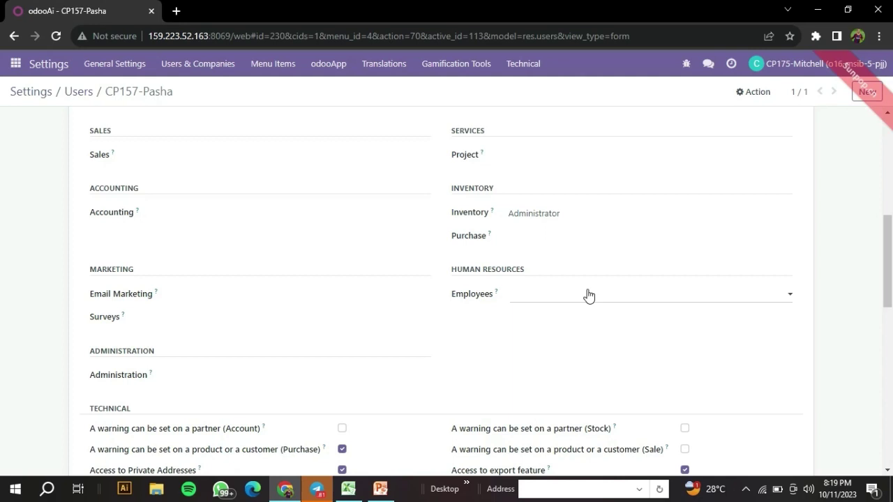
scroll(233, 310, "up", 1)
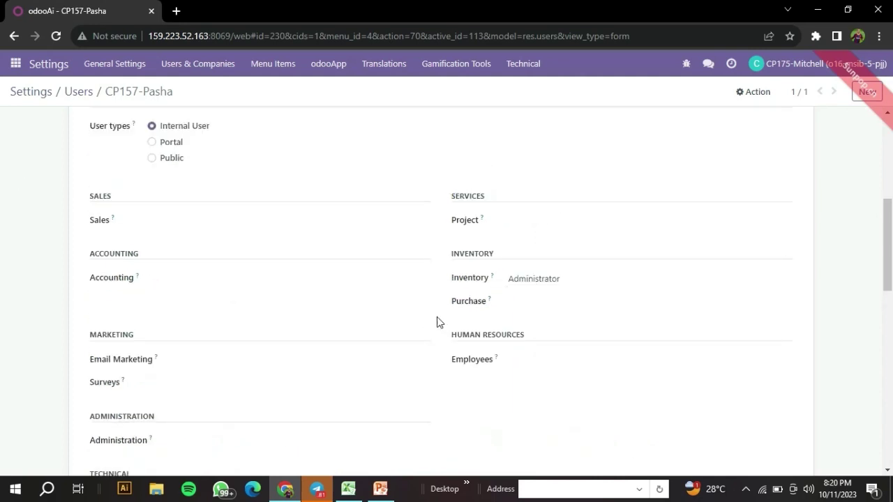
scroll(437, 322, "up", 5)
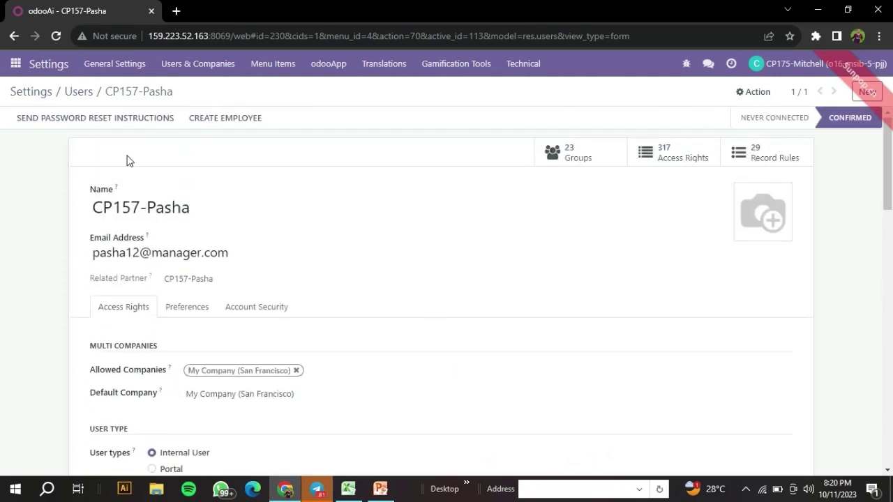
left_click(89, 93)
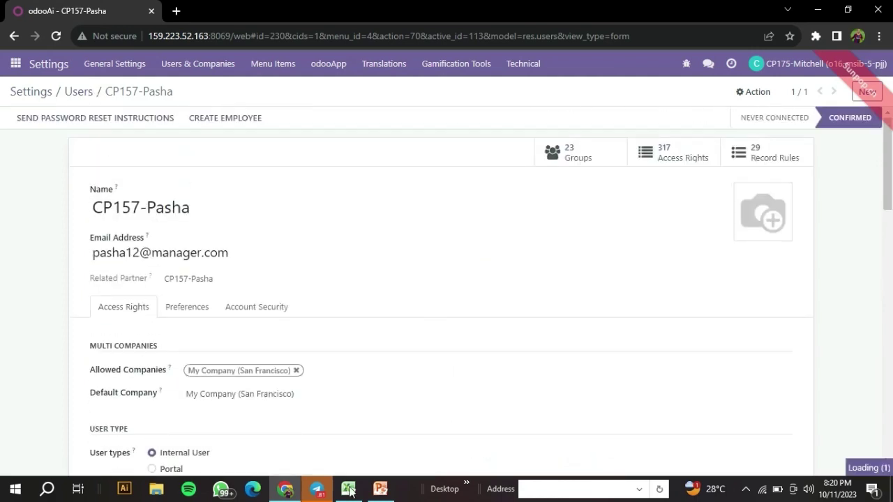
- Copy the finance manager's user name from cell A6 in Excel, then open that user's record in Odoo through the users list filter
left_click(347, 490)
left_click(51, 162)
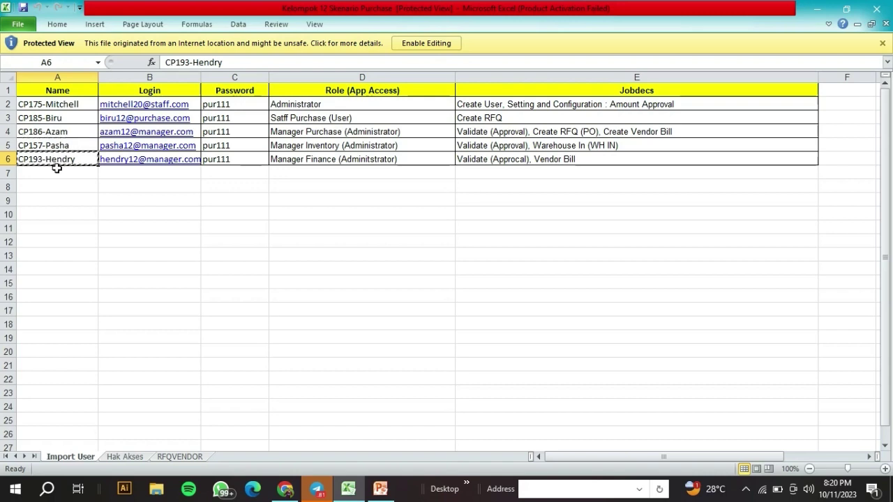
left_click(289, 492)
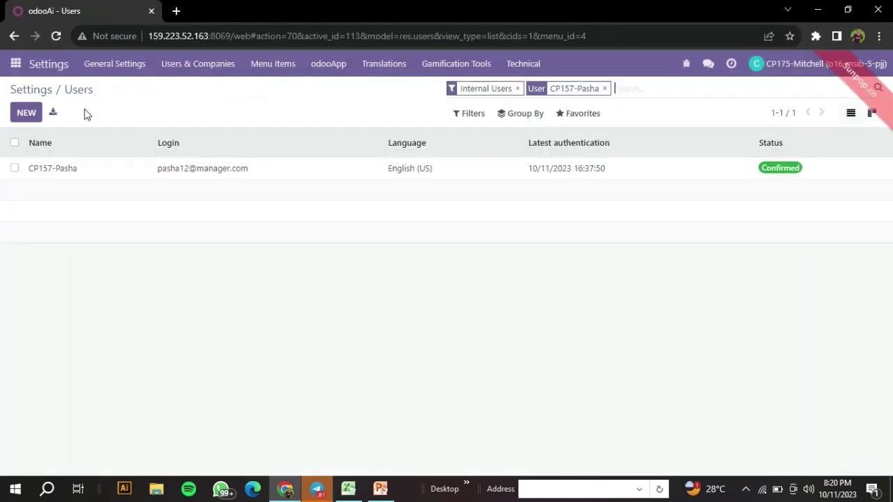
left_click(604, 89)
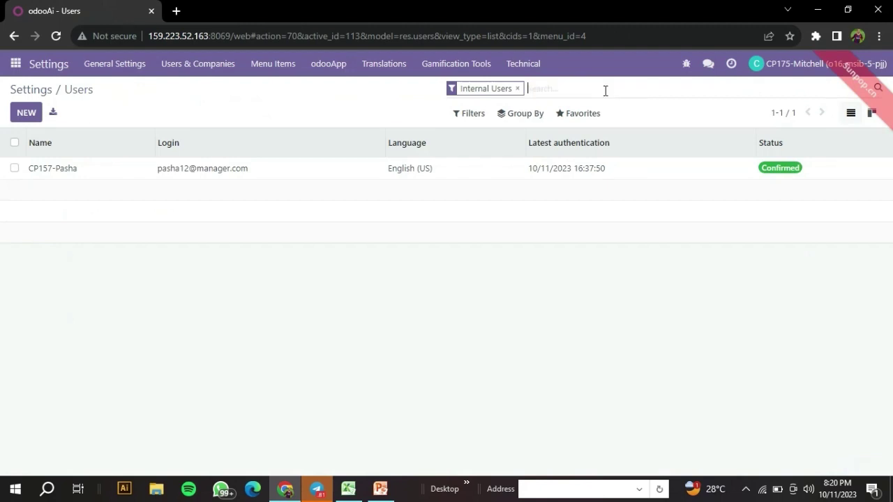
key("ctrl+v")
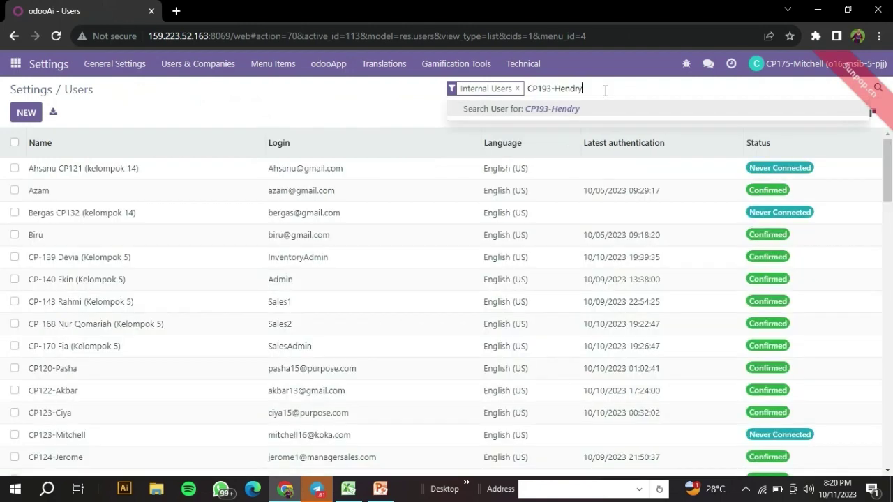
key("Return")
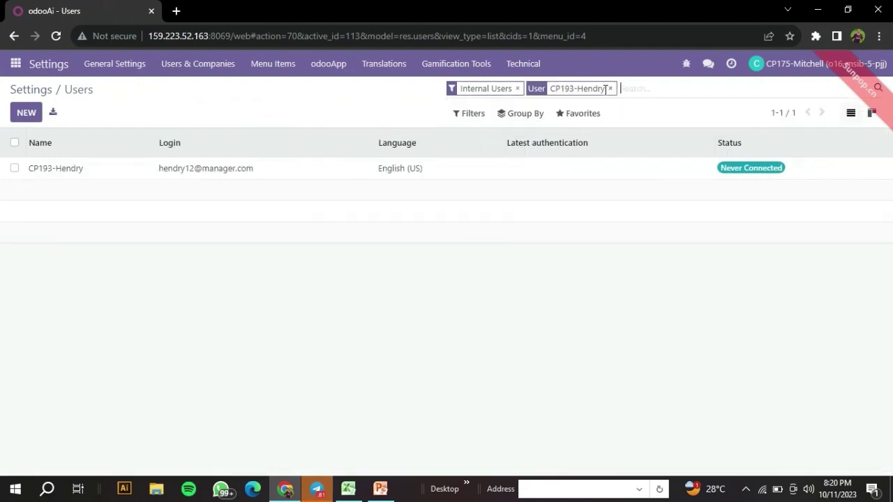
left_click(262, 174)
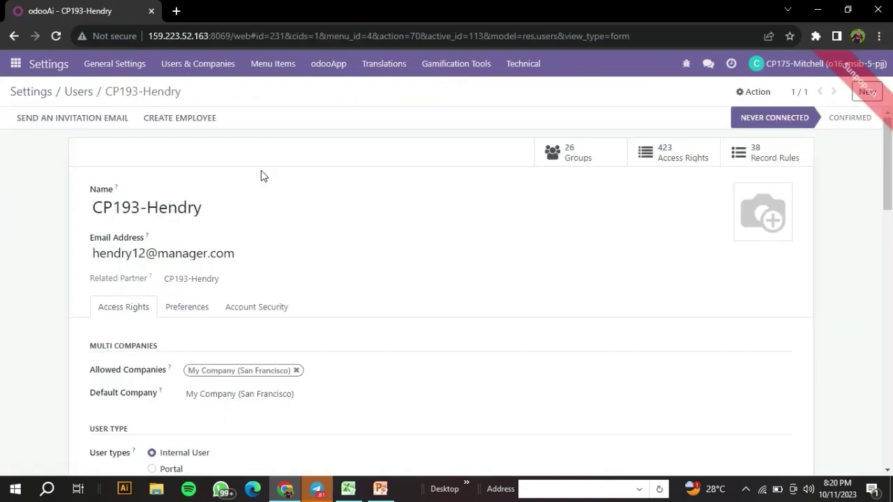
- Examine the finance manager's app access rights, including the Accounting role, and return to the users list
scroll(263, 176, "down", 5)
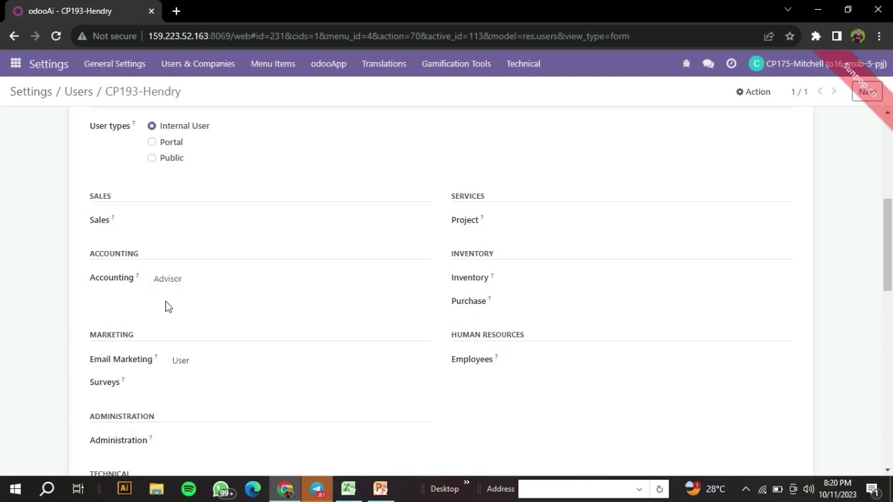
scroll(166, 307, "up", 2)
scroll(167, 305, "up", 3)
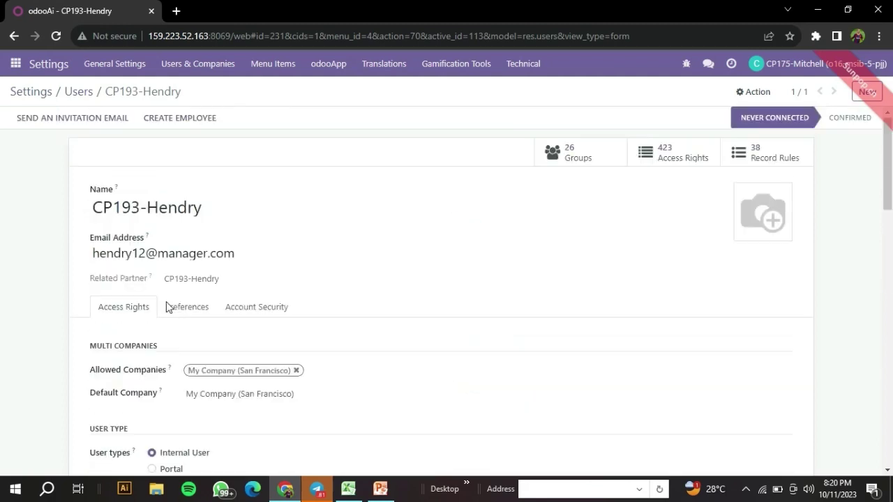
left_click(84, 101)
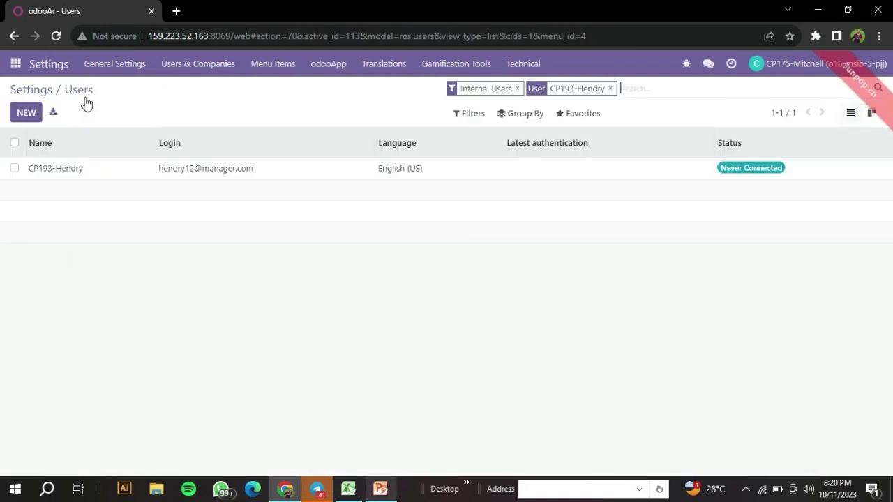
- Switch to Excel and review the user credentials in A2:C6 and the administrator's job description in E2
left_click(348, 488)
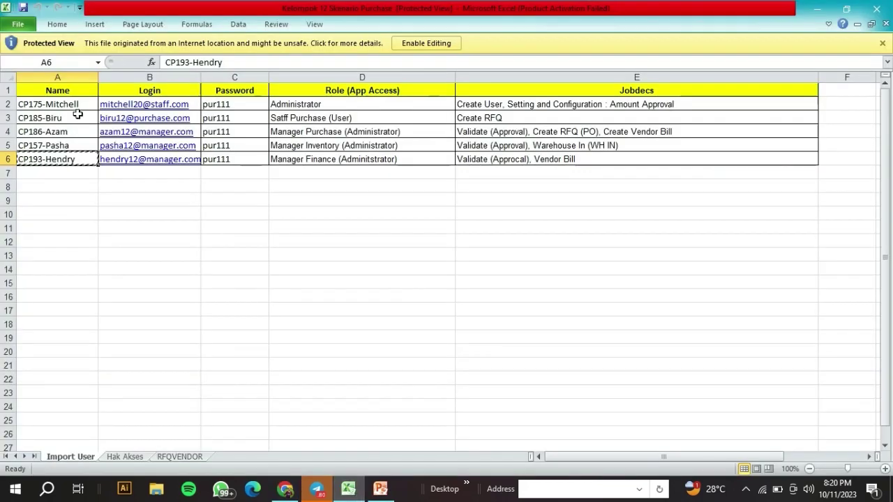
left_click_drag(50, 108, 237, 159)
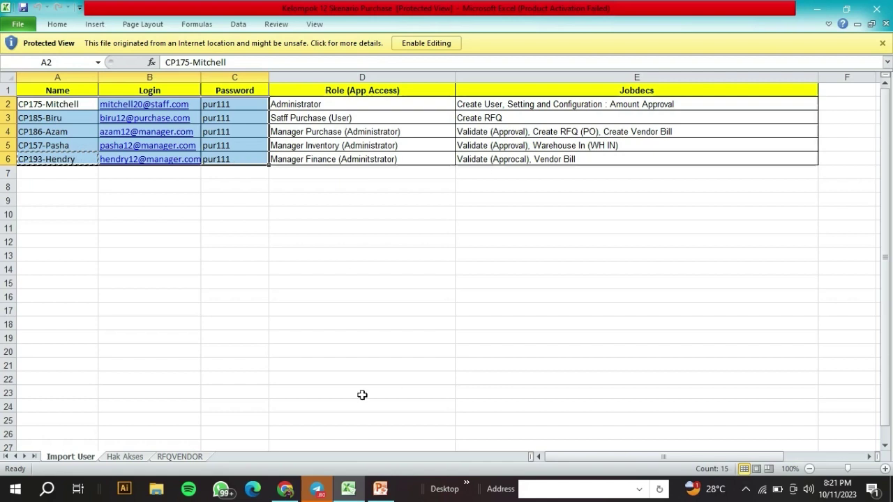
left_click(510, 104)
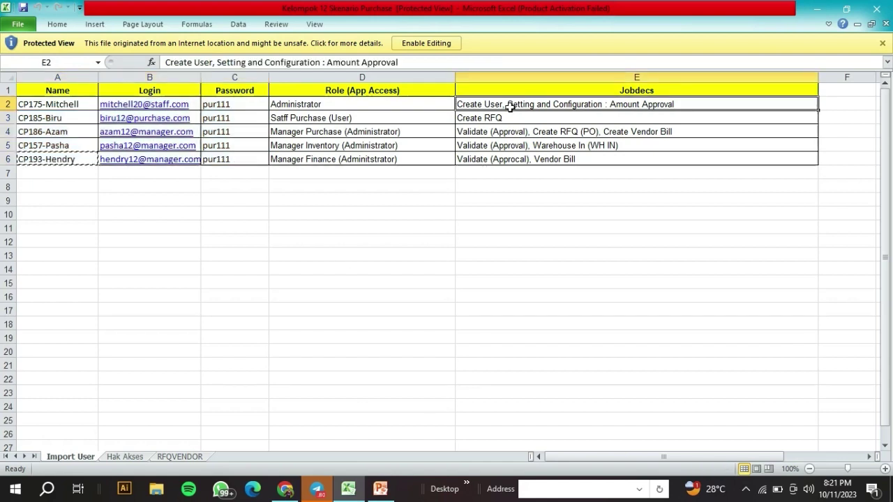
- Switch back to Odoo, open the general settings and search them for "amount"
left_click(285, 491)
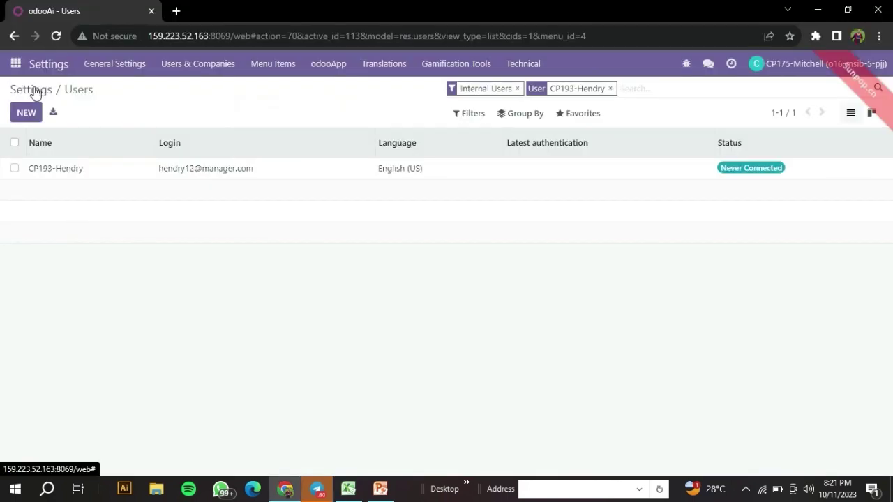
left_click(31, 90)
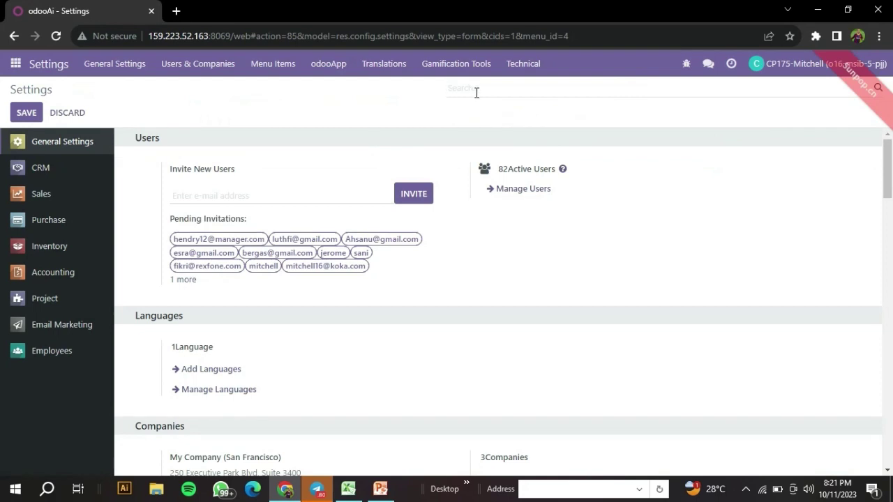
type("amount ap")
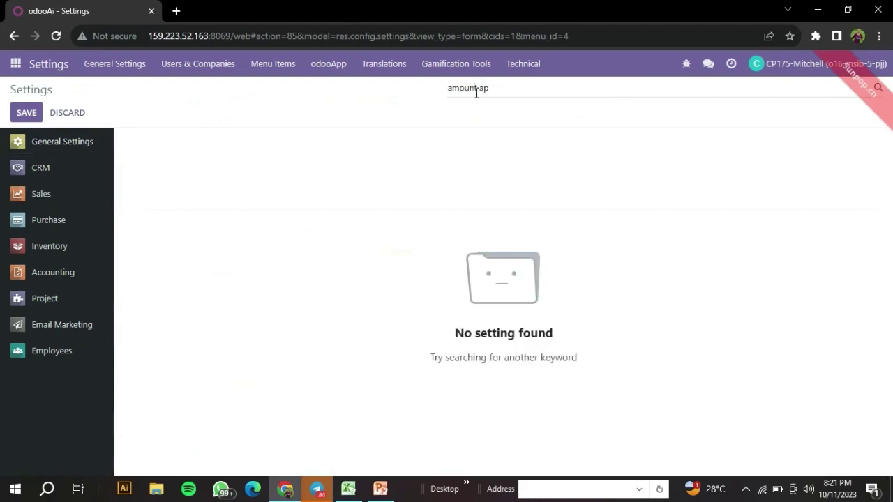
key("BackSpace")
key("BackSpace")
key("BackSpace")
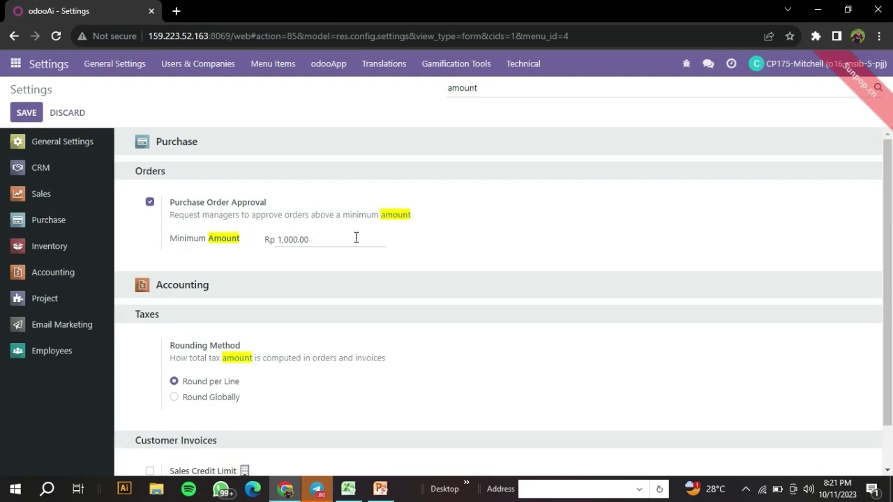
- Set the Purchase Order Approval minimum amount to 0 and save the settings
left_click_drag(311, 241, 263, 242)
type("0")
left_click(25, 115)
left_click(28, 115)
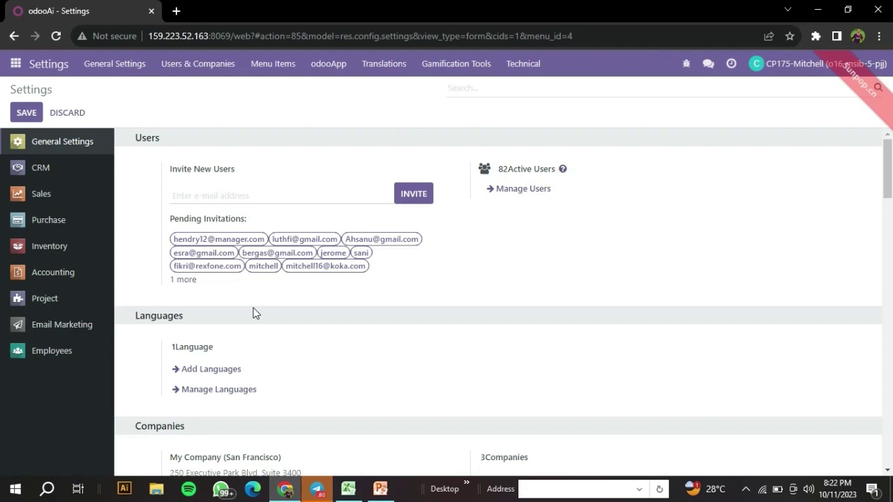
- Switch to Excel and review the roles and job descriptions on the Import User sheet
left_click(347, 490)
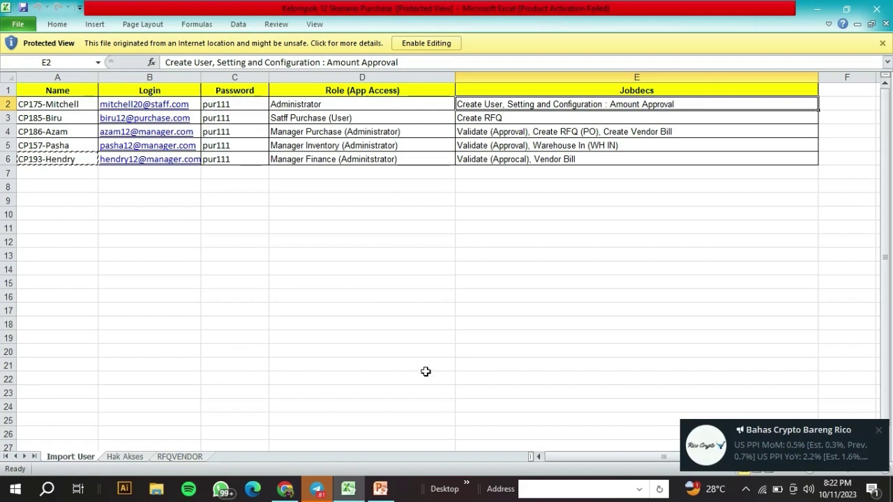
key("ctrl+Down")
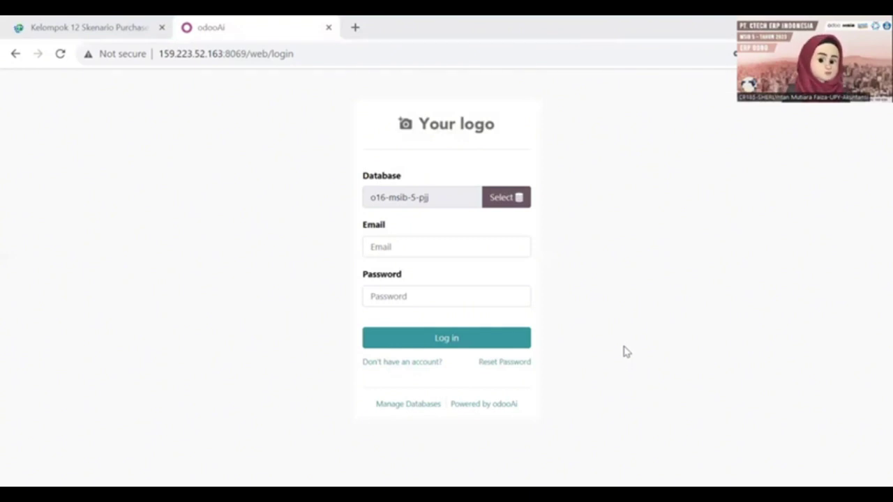
- Copy the purchase staff user's login e-mail from the Import User sheet in Google Sheets into the Odoo login form
left_click(72, 21)
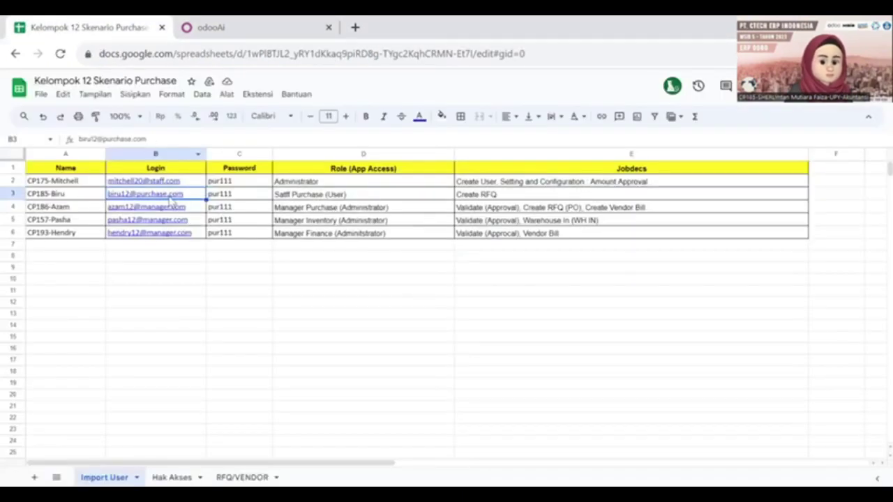
mouse_move(173, 201)
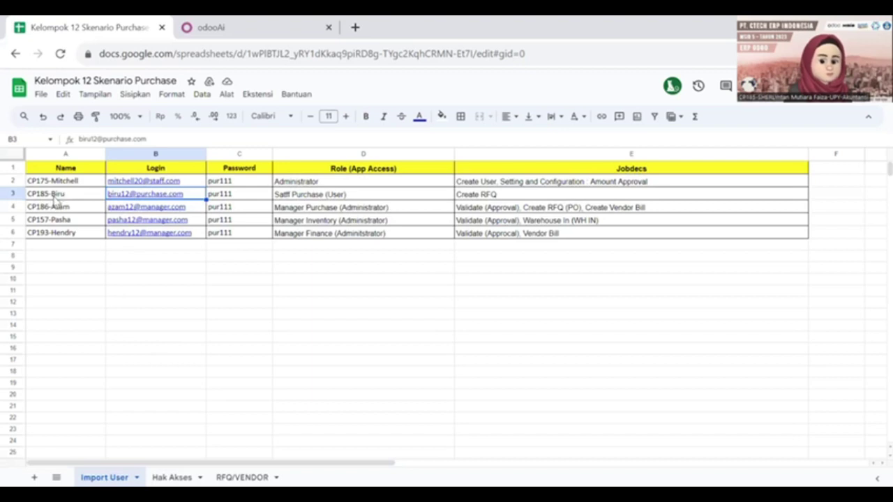
mouse_move(132, 203)
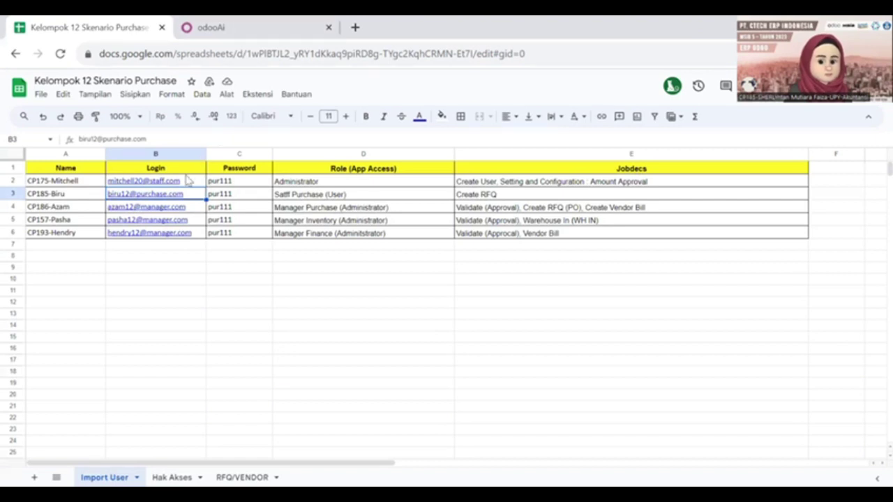
mouse_move(180, 182)
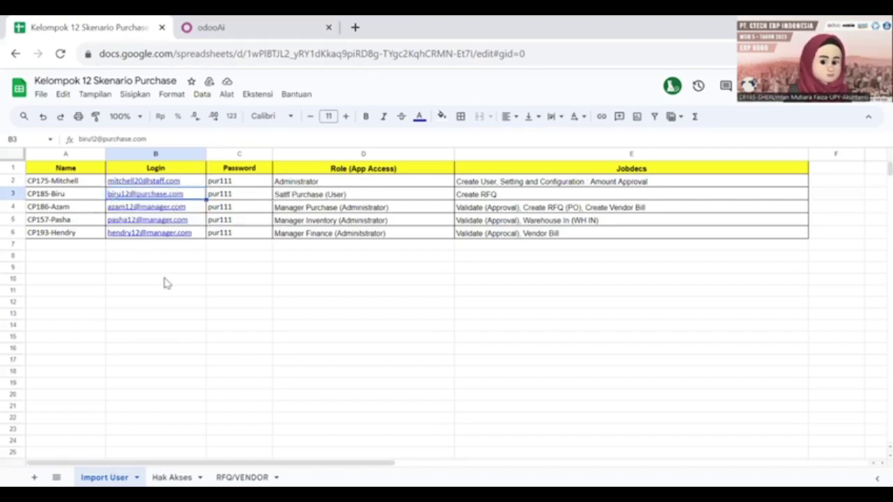
key("ctrl+c")
left_click(288, 22)
left_click(415, 249)
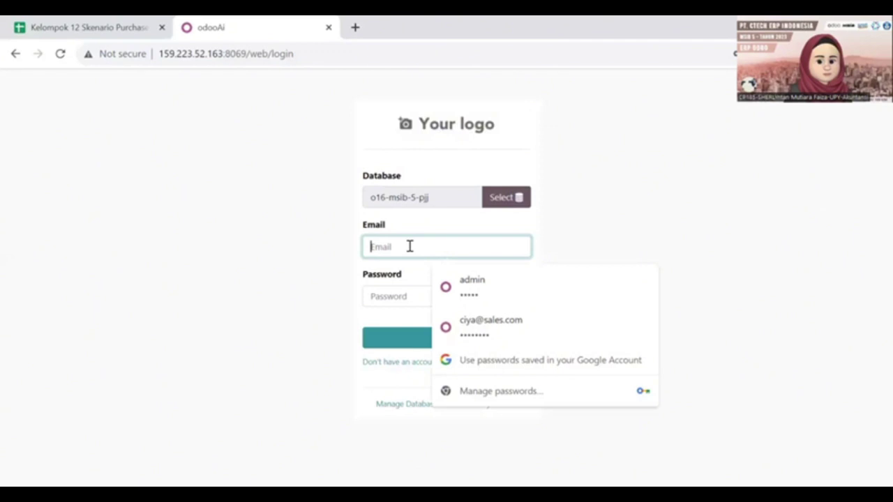
key("ctrl+v")
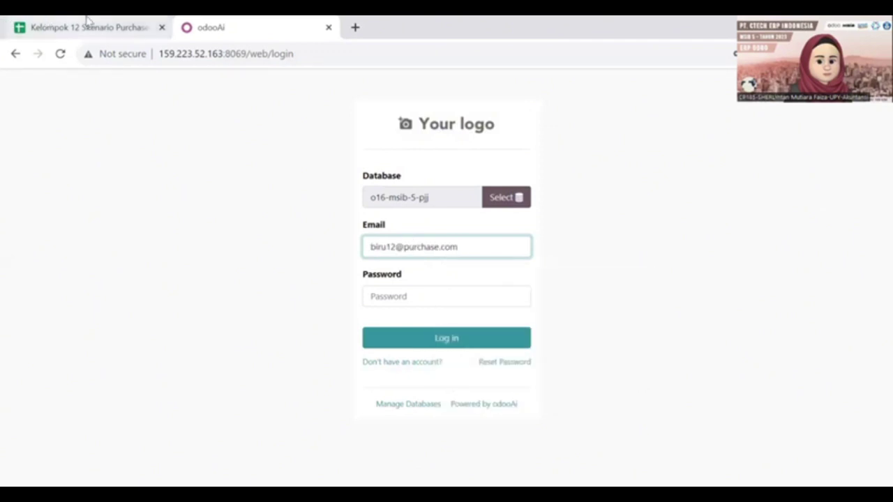
- Copy the purchase staff user's password from the sheet into the Odoo password field and log in
left_click(88, 20)
left_click(235, 197)
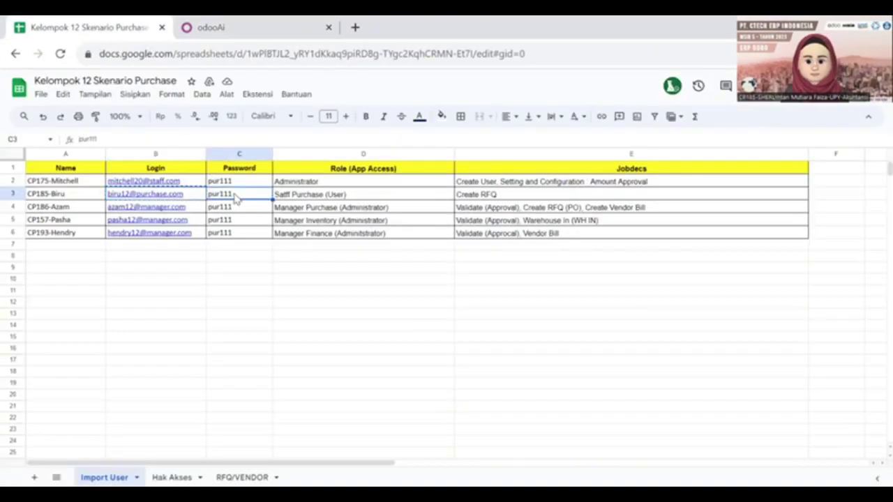
key("ctrl+c")
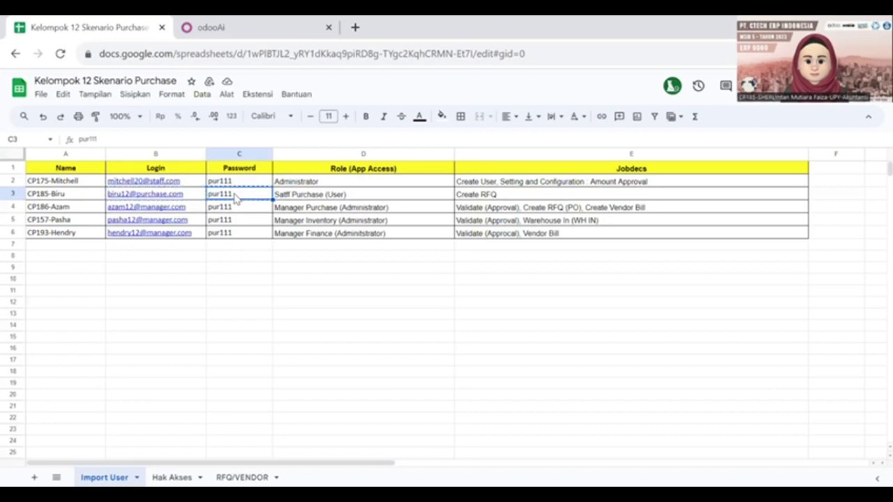
left_click(300, 25)
left_click(395, 296)
key("ctrl+v")
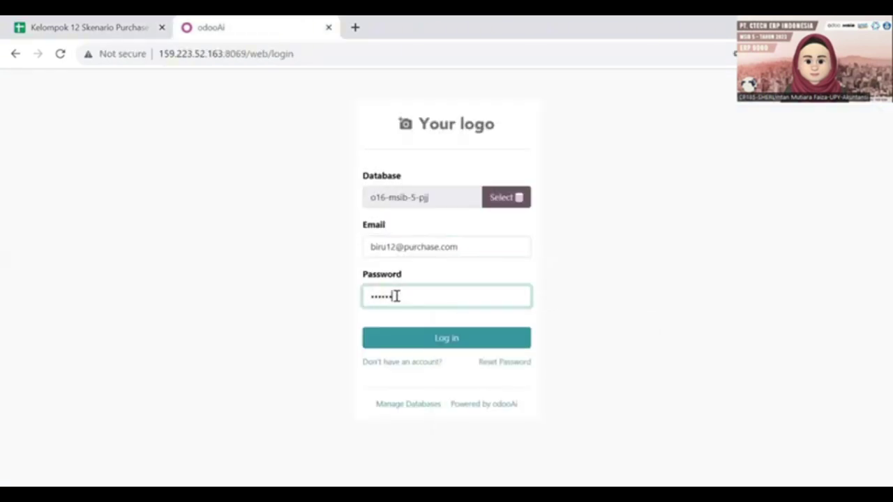
left_click(447, 339)
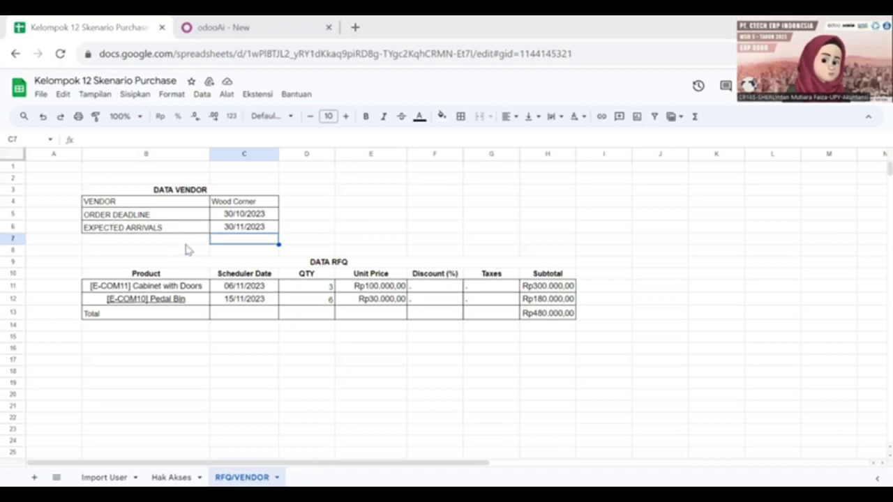
- Review the vendor and product data on the RFQ/VENDOR sheet, and create a new request for quotation in Odoo Purchase
key("Left")
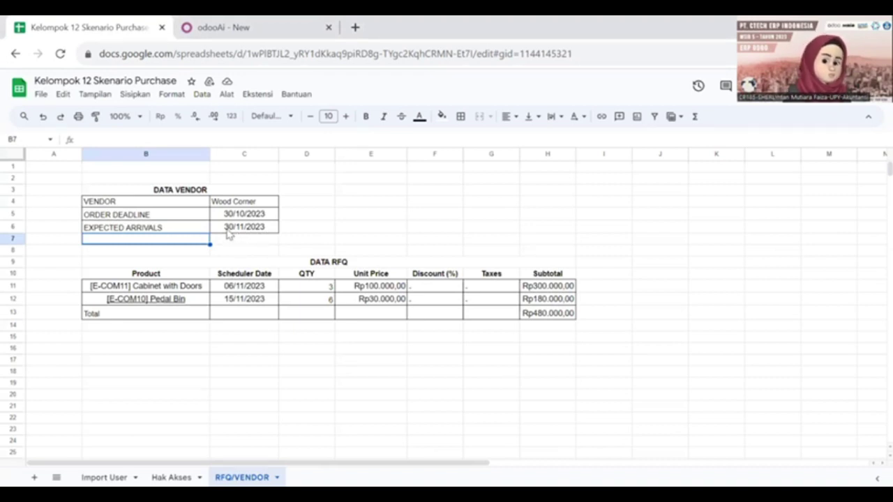
left_click(226, 337)
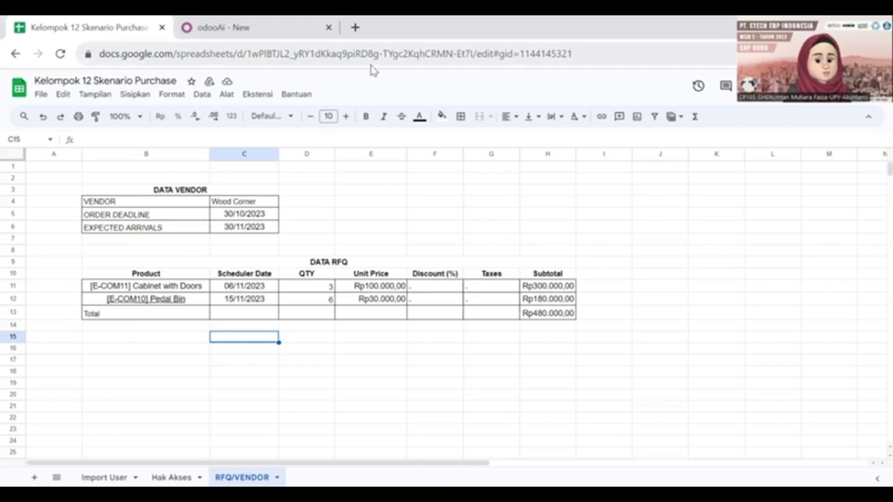
left_click(286, 22)
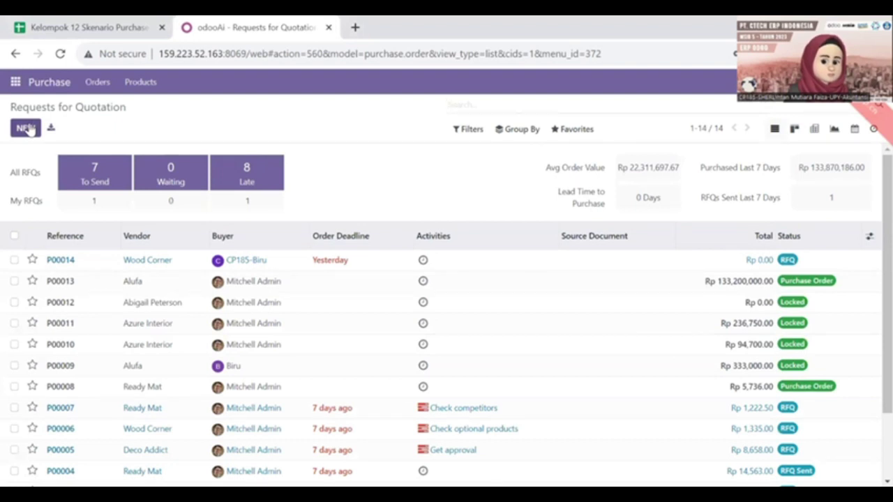
left_click(26, 128)
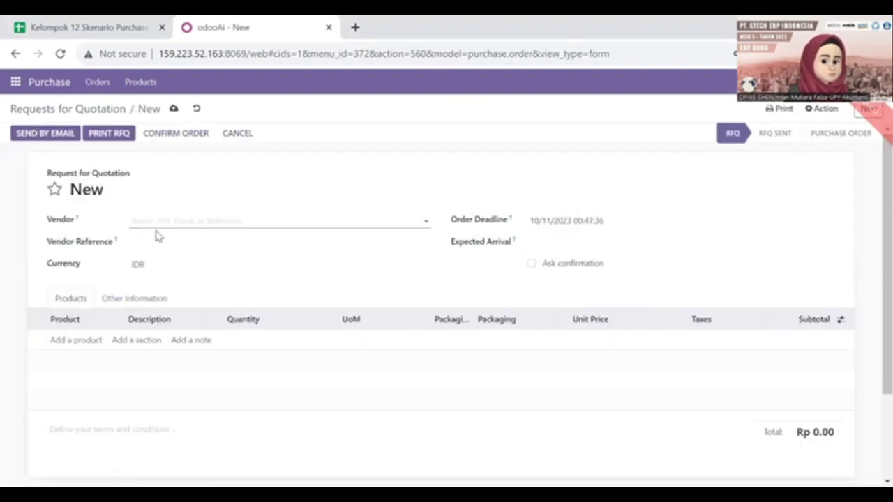
- Copy the vendor name Wood Corner from the RFQ/VENDOR sheet and set it as the quotation's vendor in Odoo
left_click(123, 22)
left_click(235, 203)
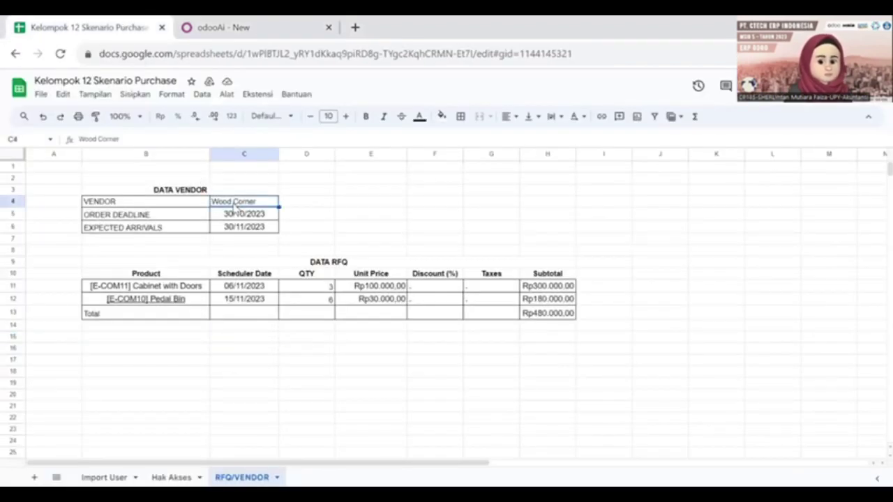
key("ctrl+c")
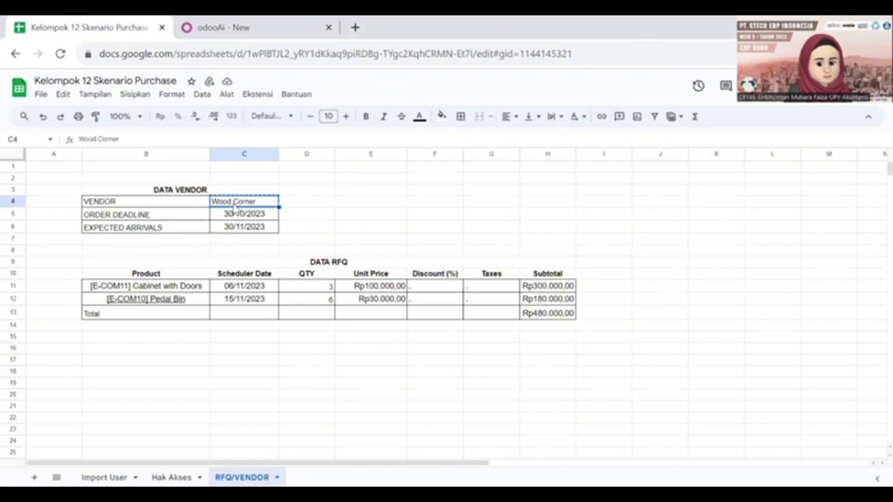
left_click(239, 26)
left_click(253, 220)
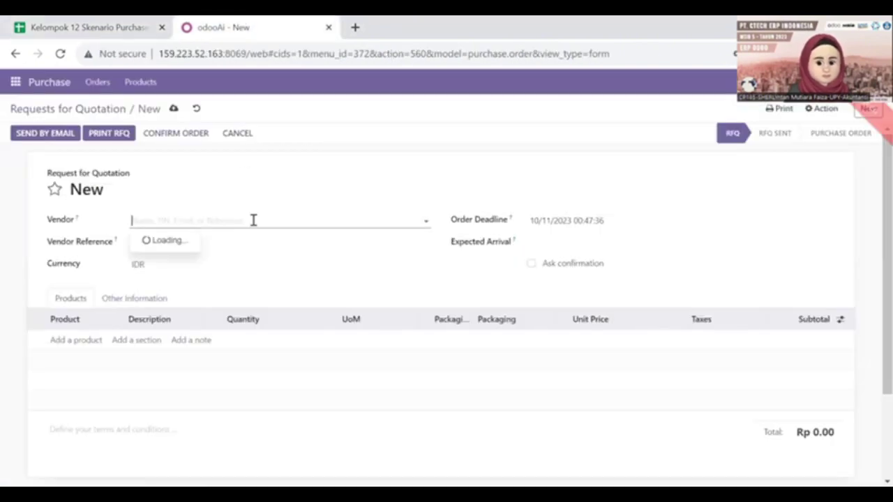
key("ctrl+v")
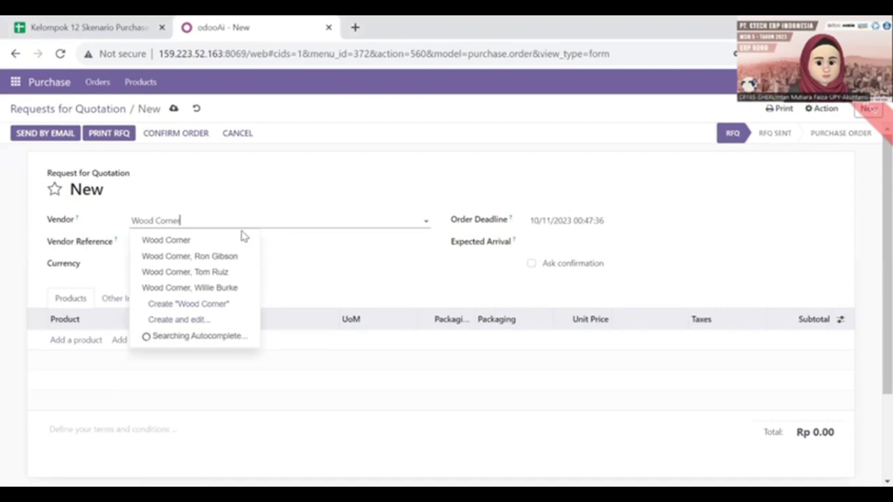
left_click(173, 241)
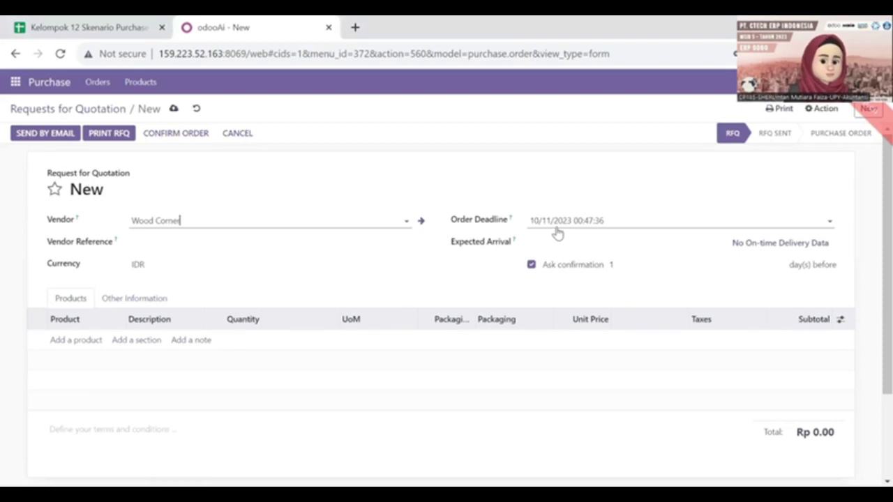
- Check the order deadline in the vendor data sheet and set the quotation's Order Deadline to 10/30/2023 in Odoo
left_click(90, 27)
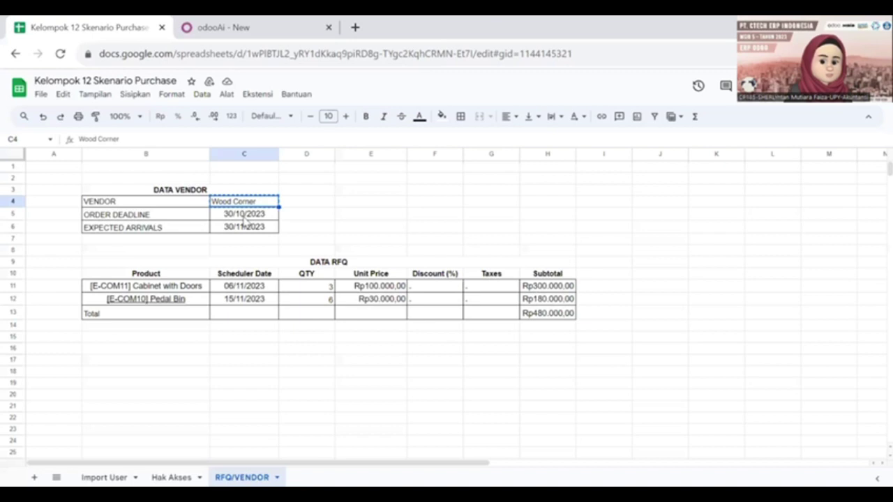
left_click(244, 27)
left_click(537, 221)
left_click(578, 396)
left_click(659, 452)
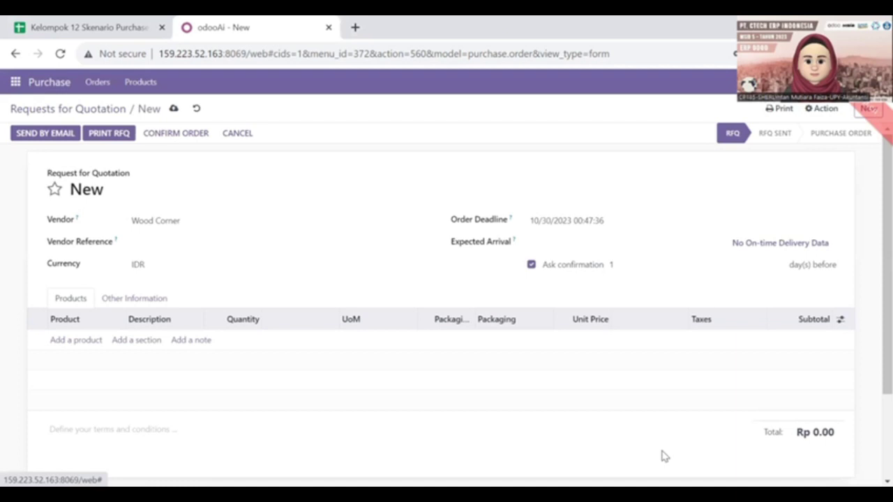
left_click(568, 222)
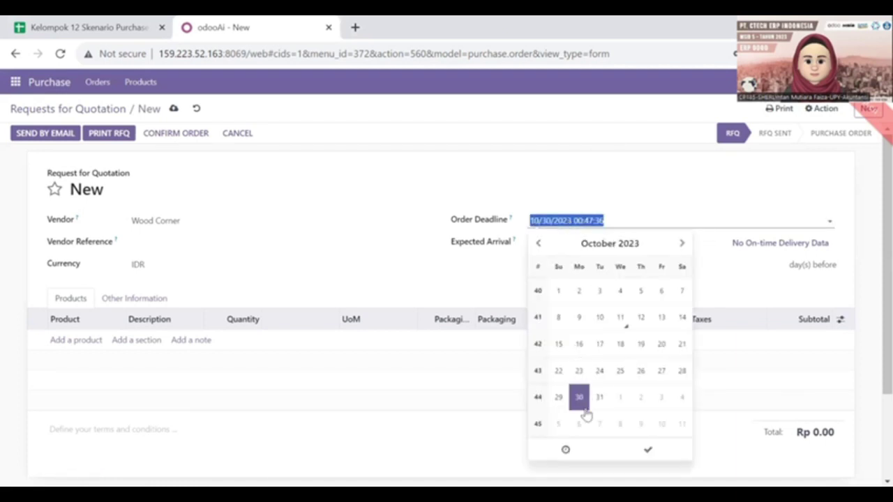
left_click(650, 450)
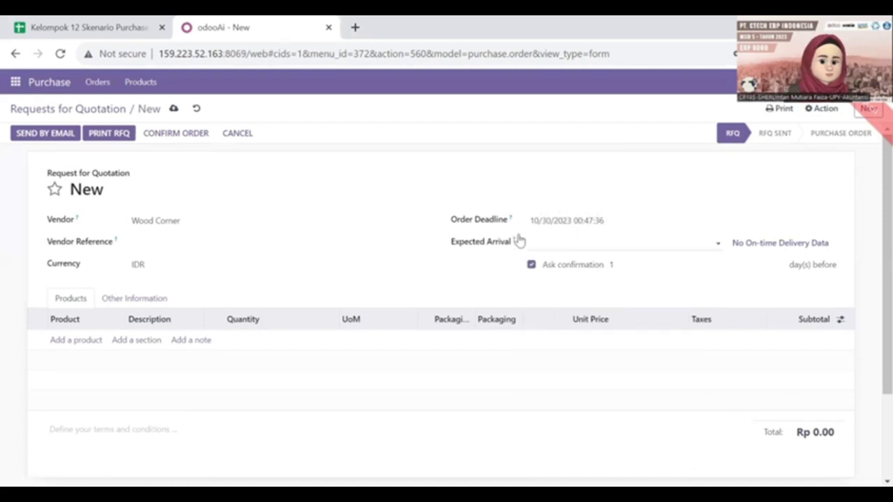
- Check the expected arrival date in the vendor data sheet and set the quotation's Expected Arrival to 11/30/2023 in Odoo
left_click(77, 27)
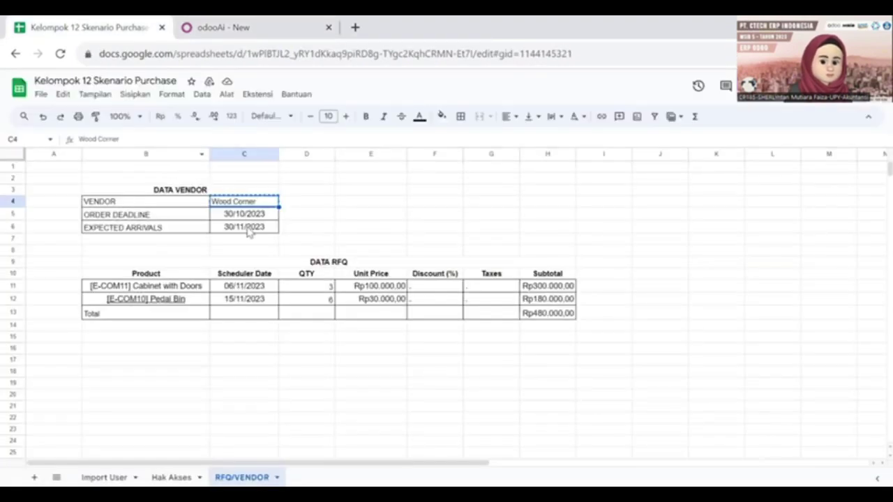
left_click(253, 24)
left_click(565, 242)
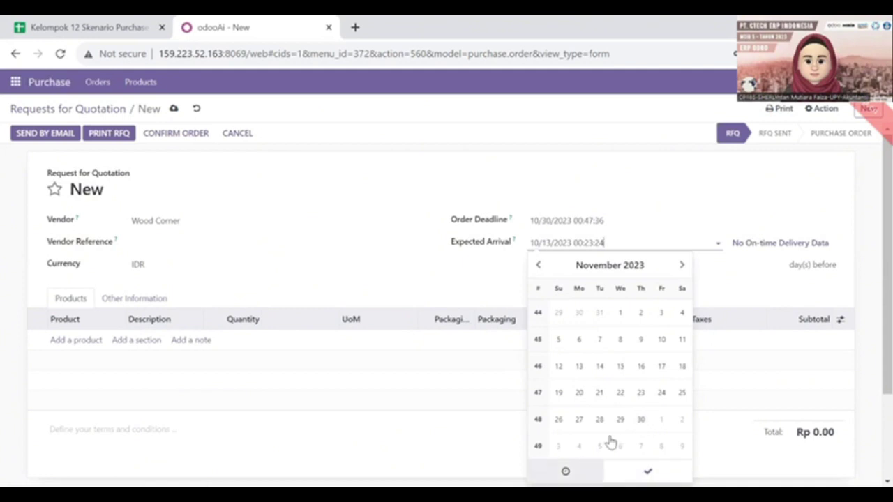
left_click(641, 419)
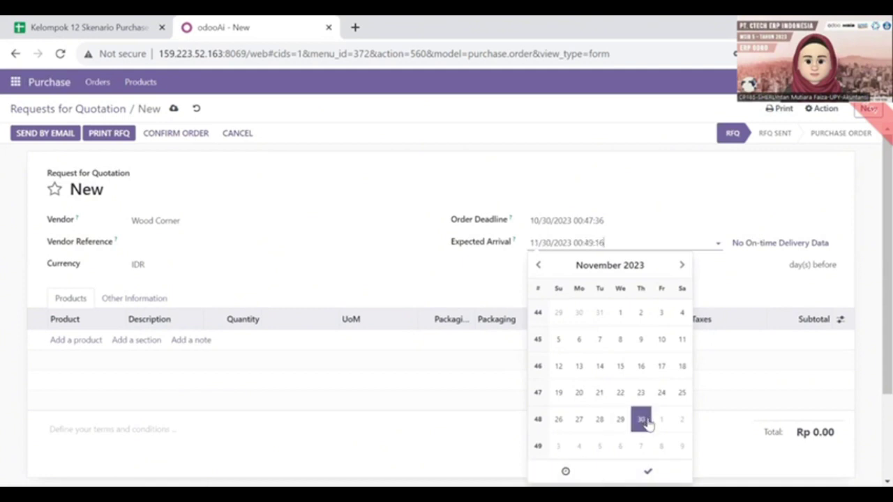
left_click(648, 471)
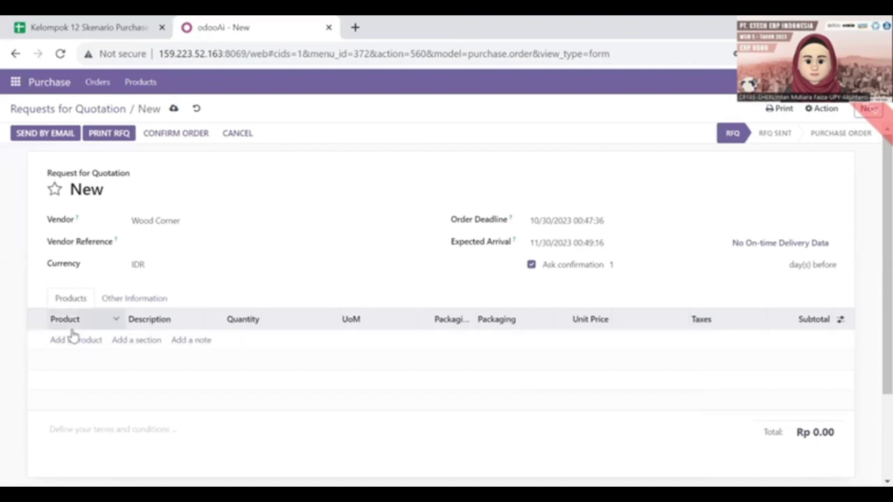
- Copy the product [E-COM11] Cabinet with Doors from the RFQ data sheet and add it as a quotation line in Odoo
left_click(108, 27)
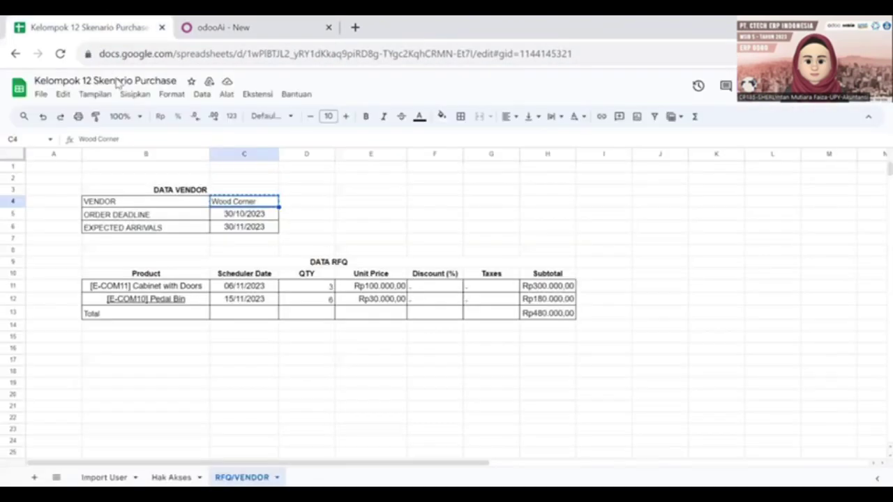
left_click(179, 289)
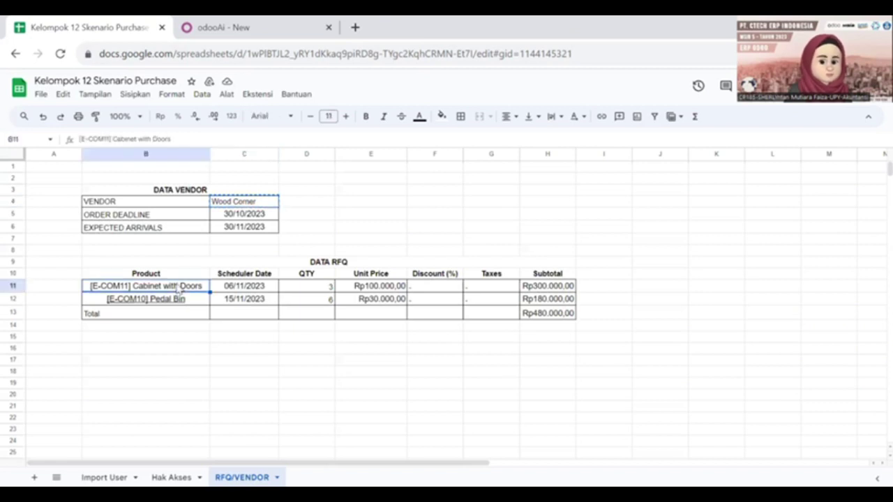
key("ctrl+c")
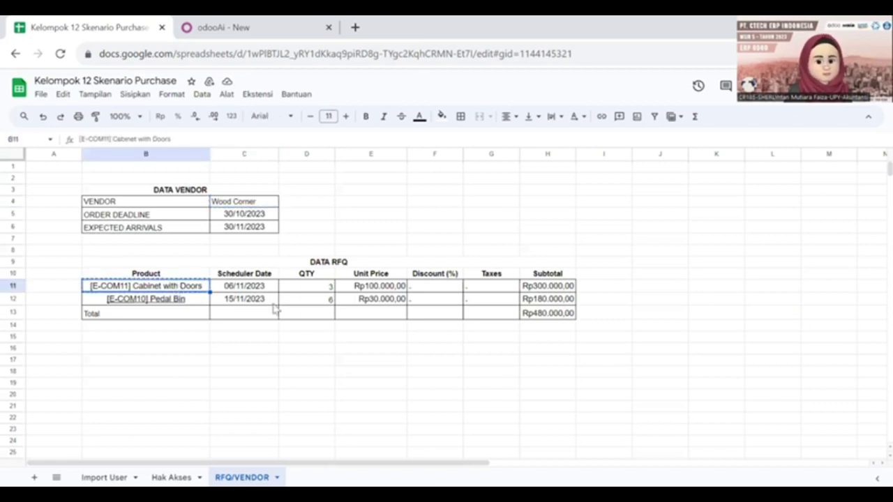
left_click(265, 27)
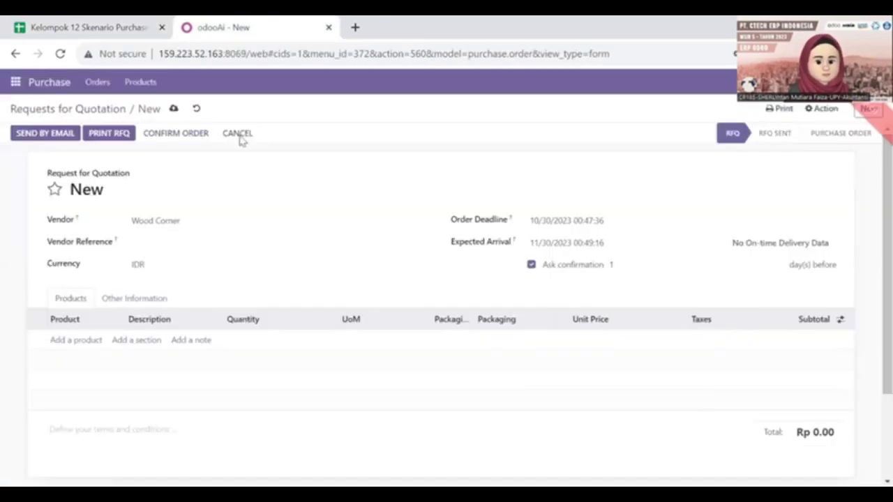
left_click(79, 340)
key("ctrl+v")
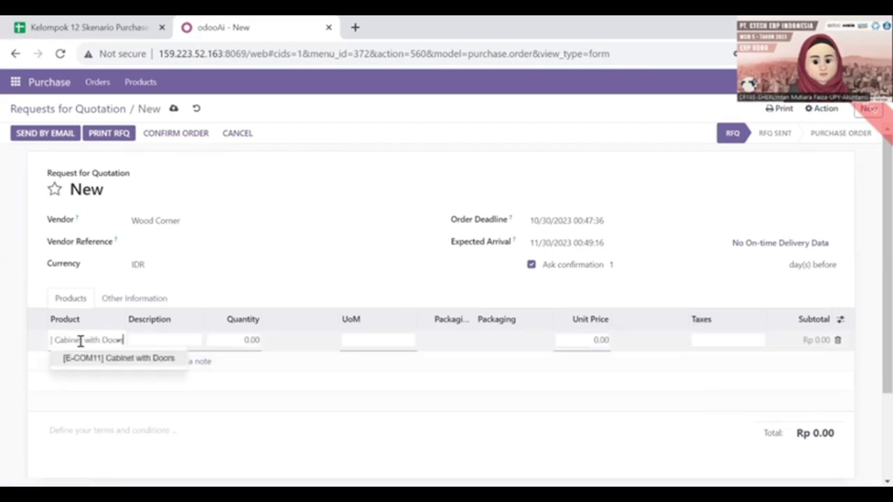
left_click(94, 360)
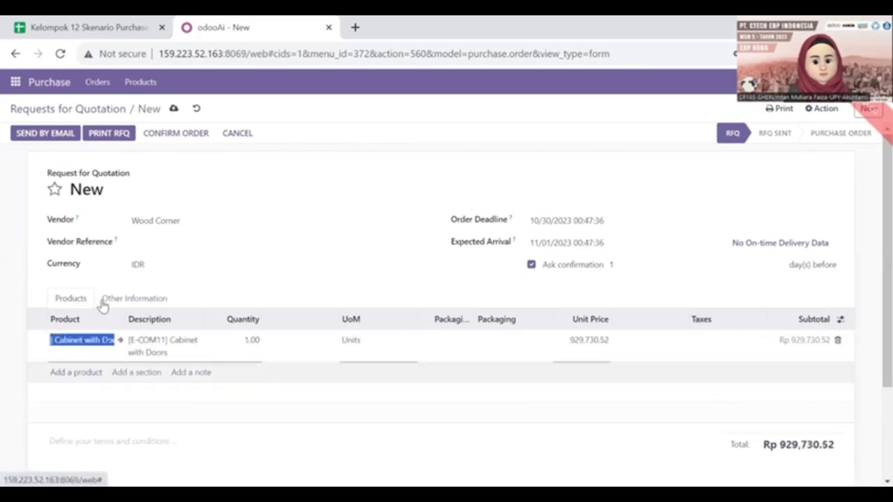
- Check the Cabinet with Doors figures in the RFQ data sheet and set its quotation line to quantity 3 and unit price 100,000
left_click(81, 26)
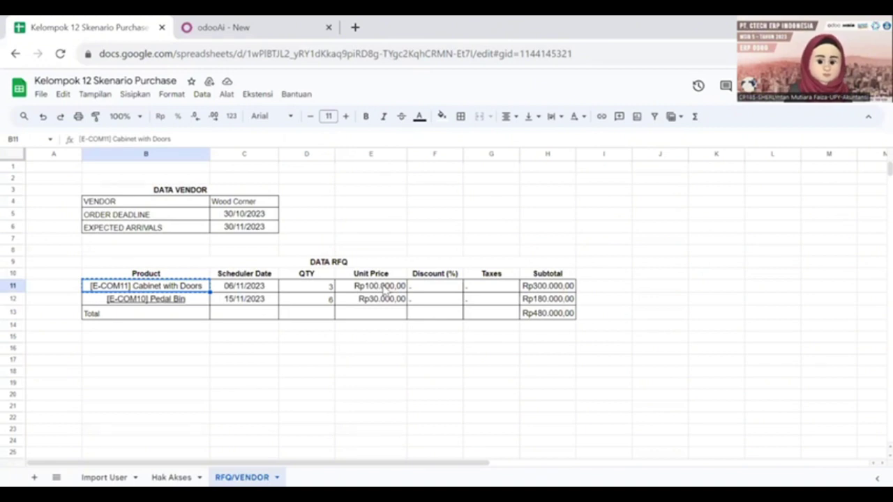
left_click(235, 25)
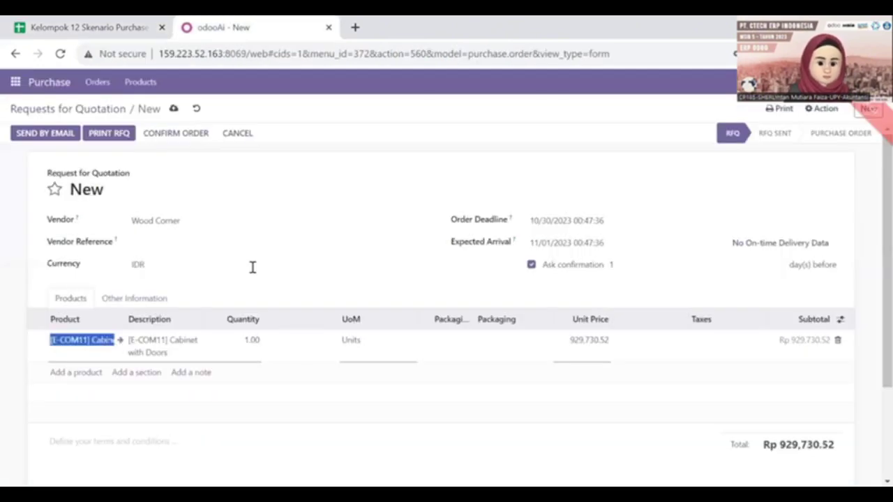
left_click(258, 338)
key("BackSpace")
type("3")
left_click(582, 340)
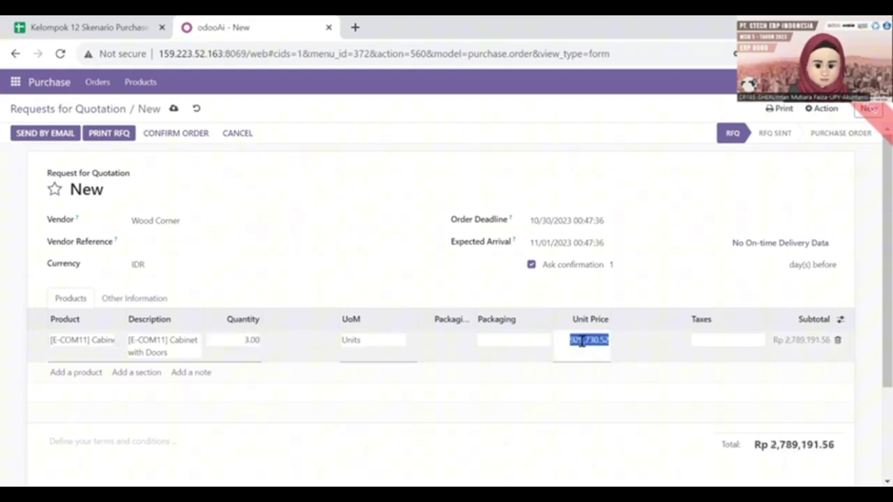
type("100000")
key("Return")
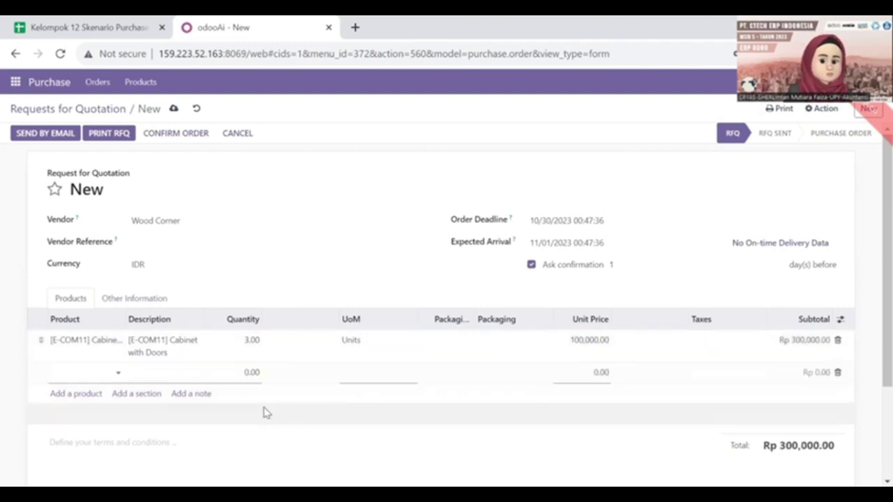
- Copy the product [E-COM10] Pedal Bin from the RFQ data sheet and add it as the second quotation line in Odoo
left_click(59, 25)
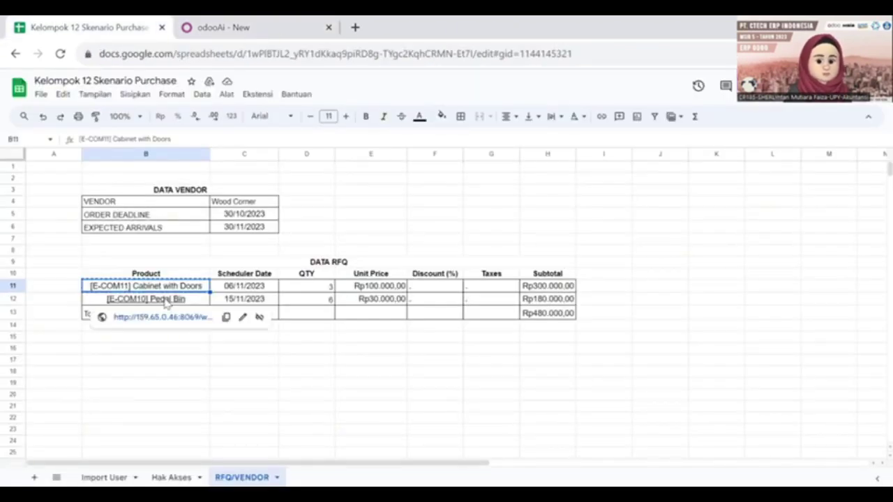
left_click(166, 302)
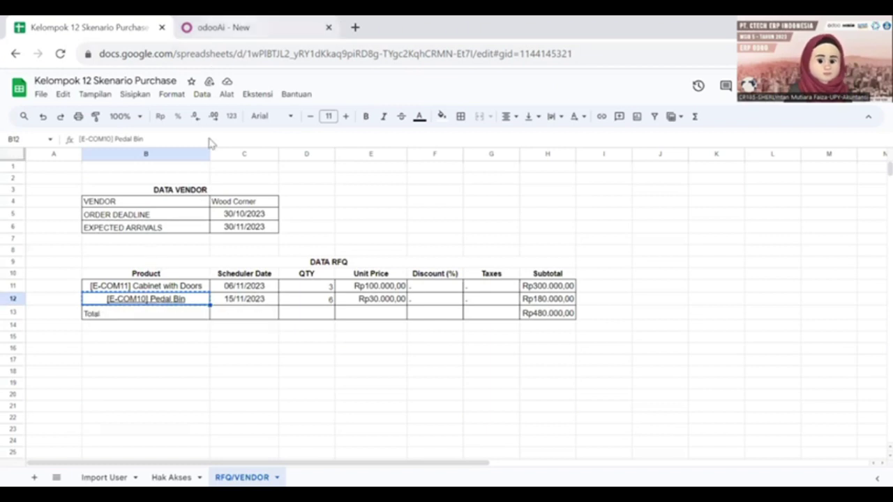
key("ctrl+Tab")
left_click(79, 370)
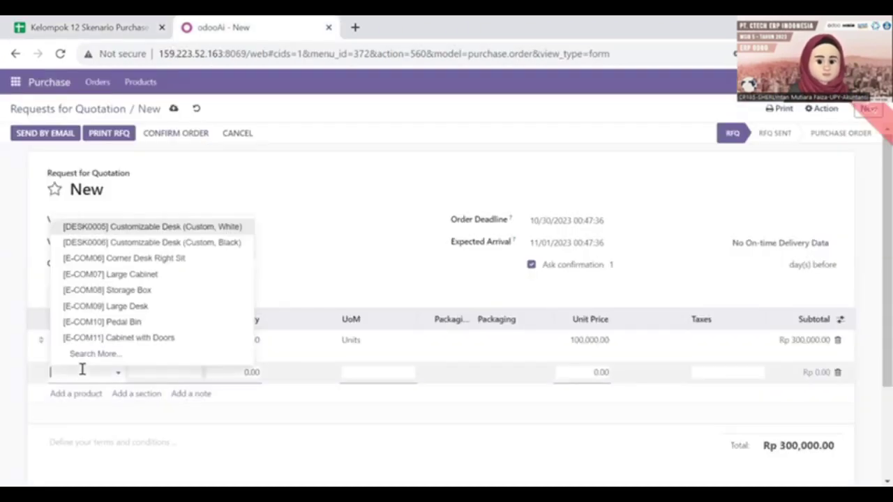
key("ctrl+v")
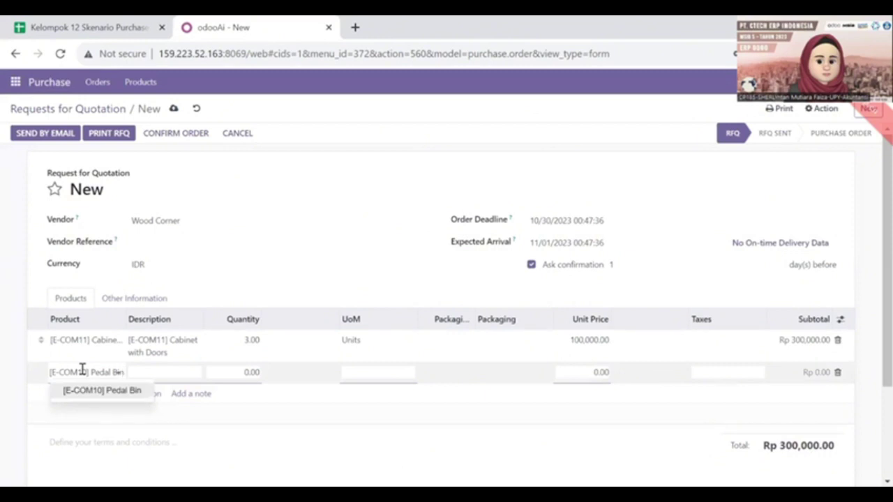
left_click(103, 392)
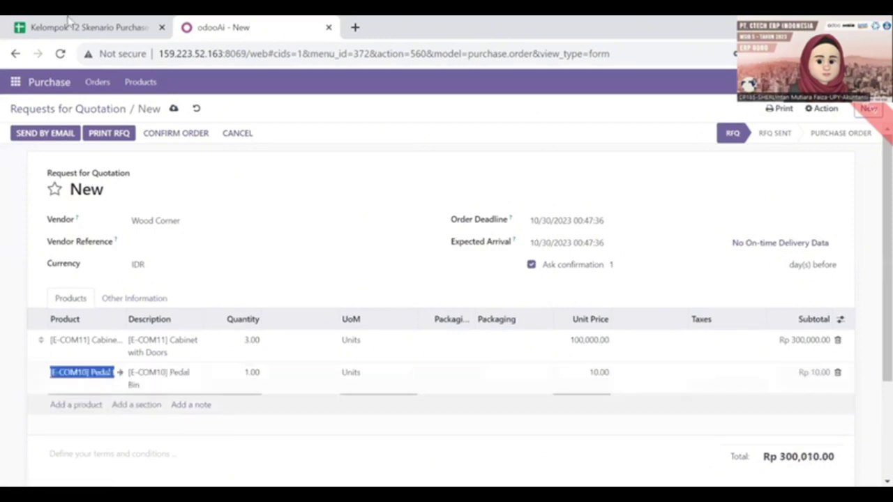
- Check the Pedal Bin figures in the RFQ data sheet and set its quotation line to quantity 6 and unit price 30,000
left_click(71, 26)
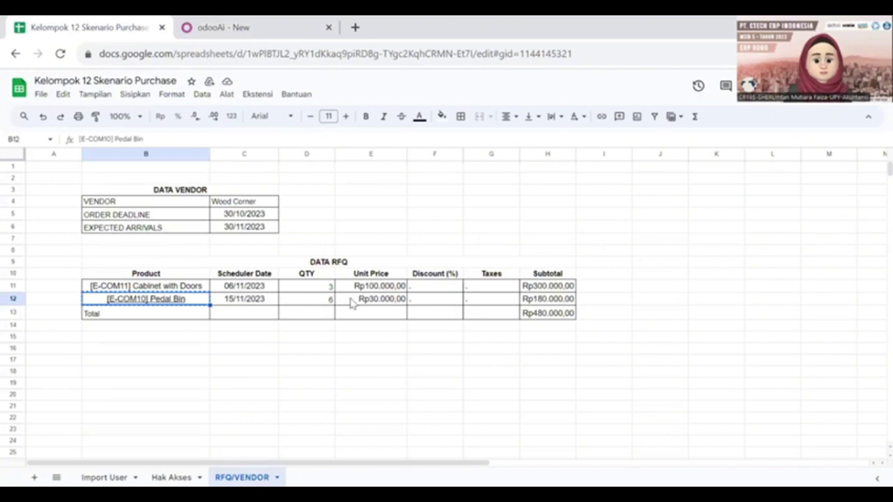
left_click(235, 27)
left_click(251, 371)
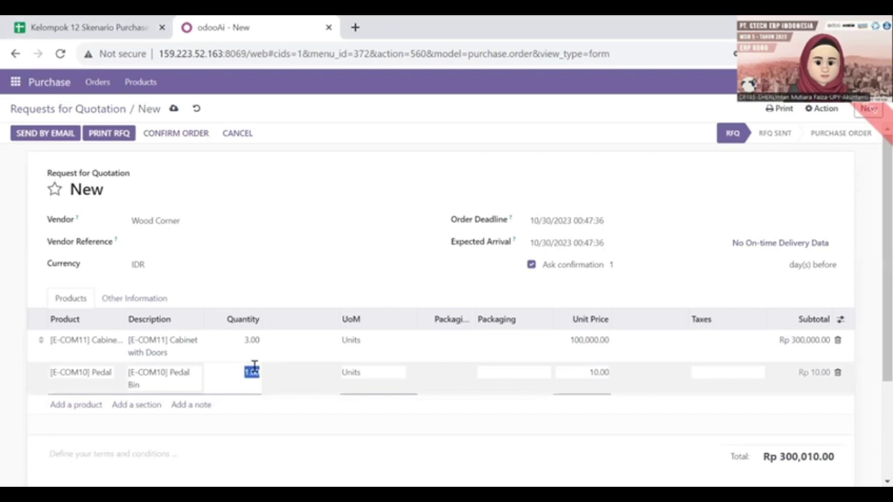
type("6")
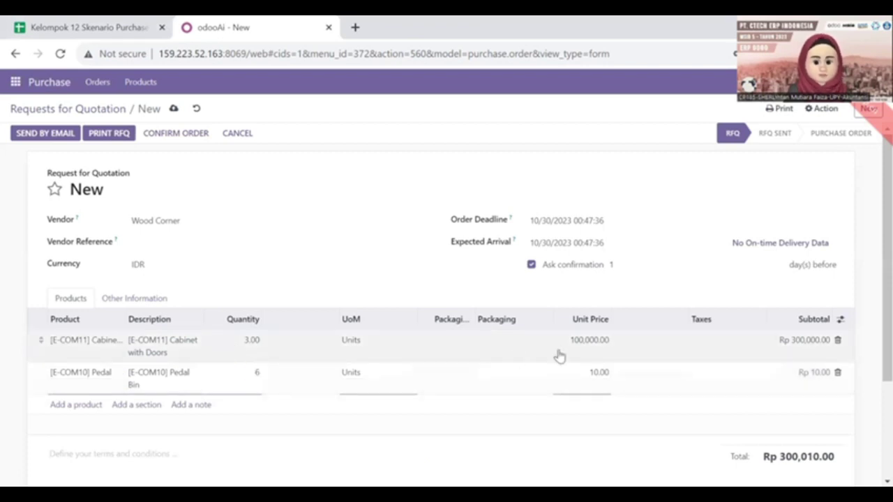
left_click(585, 371)
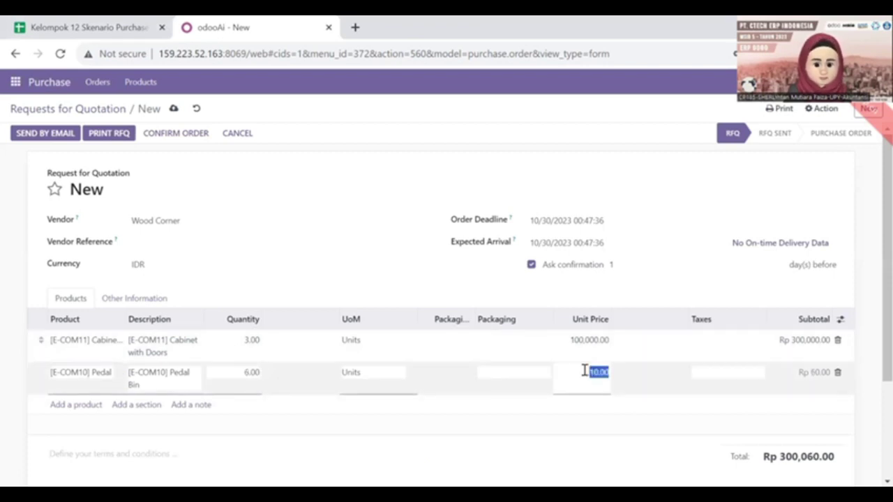
type("300000")
key("BackSpace")
key("Return")
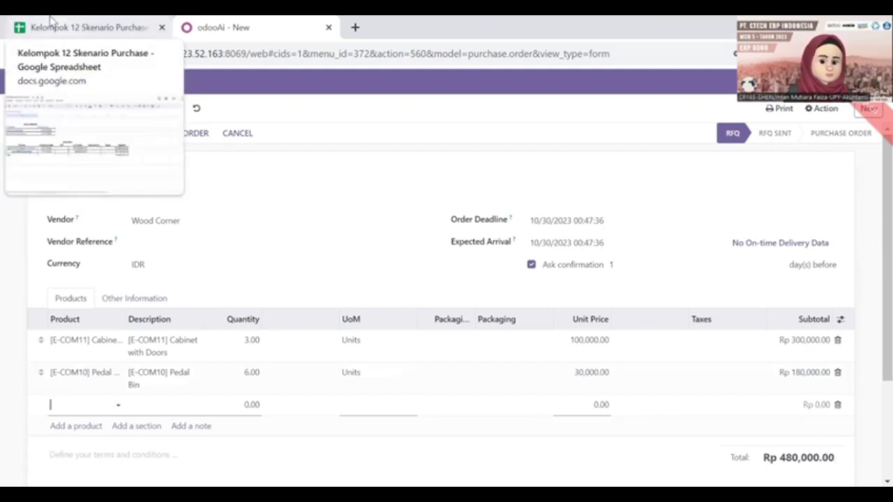
- Check the sheet's RFQ total against the Odoo quotation, and save and confirm the Wood Corner order
left_click(50, 20)
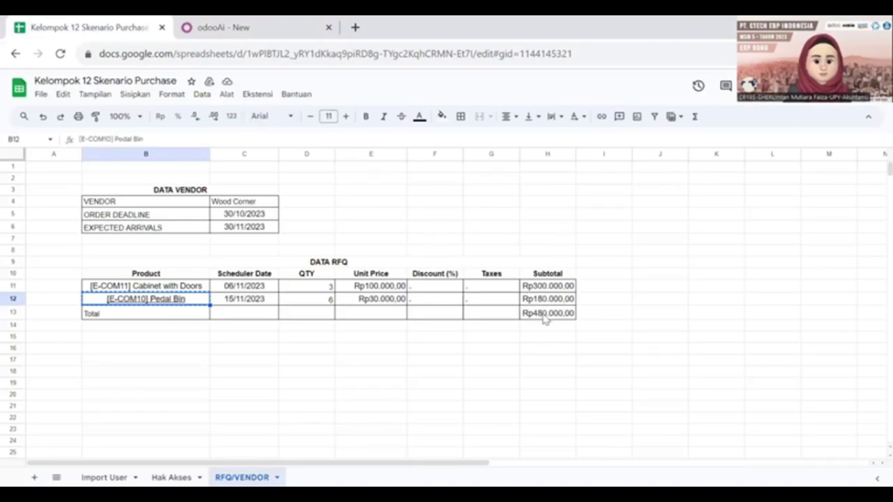
left_click(546, 315)
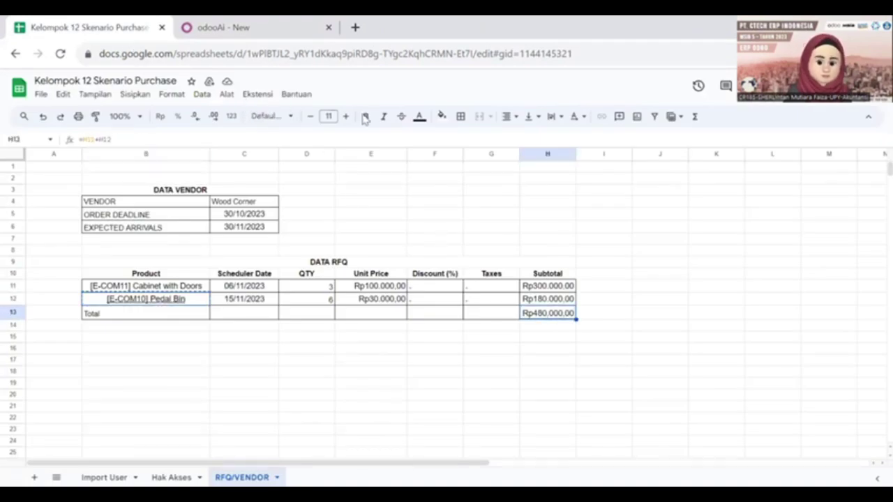
left_click(225, 24)
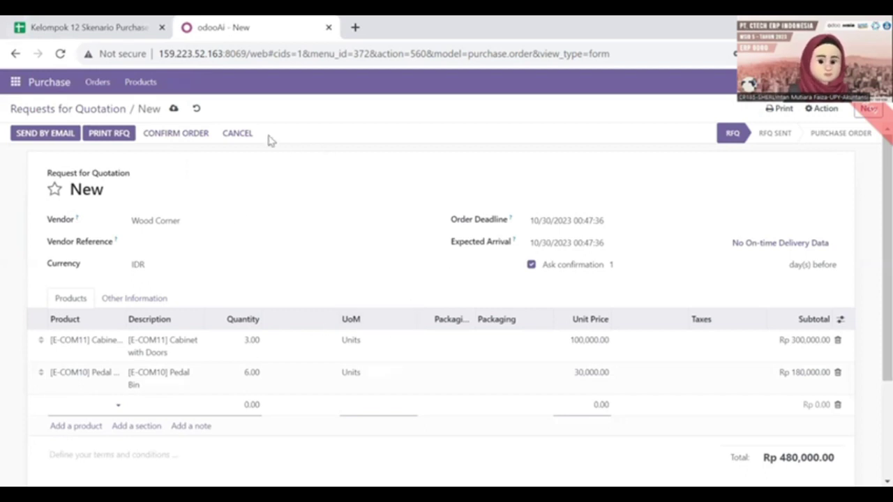
left_click(174, 110)
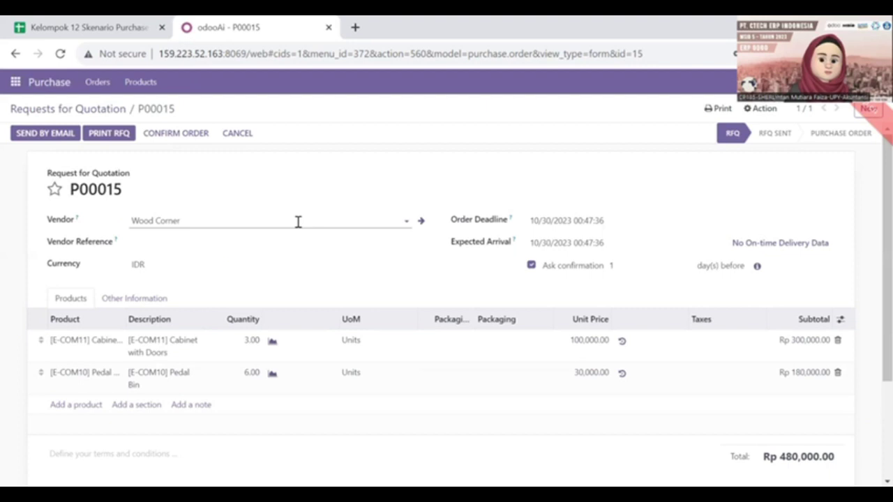
left_click(188, 134)
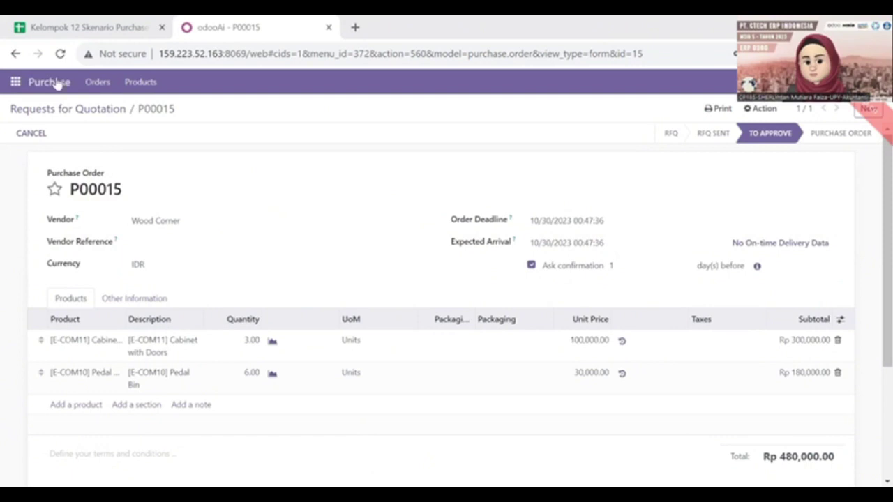
- Open Discuss and start a direct message conversation with the purchase manager's user
left_click(18, 83)
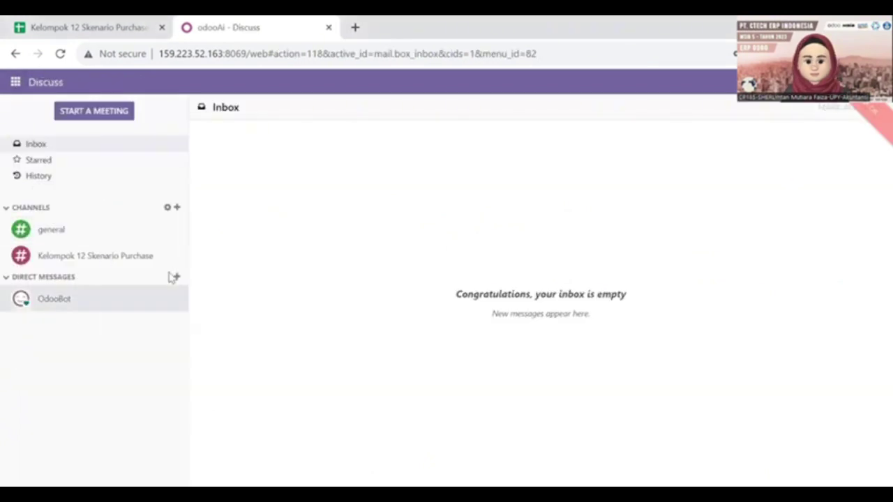
left_click(178, 277)
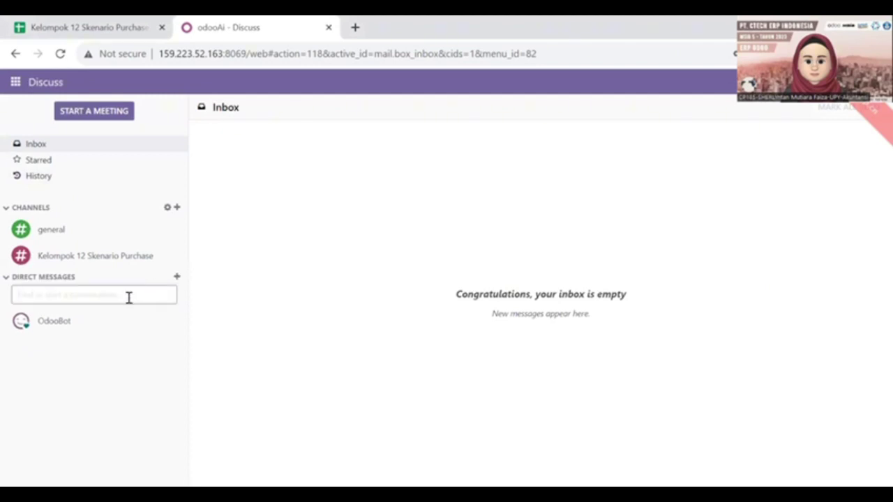
type("CP186")
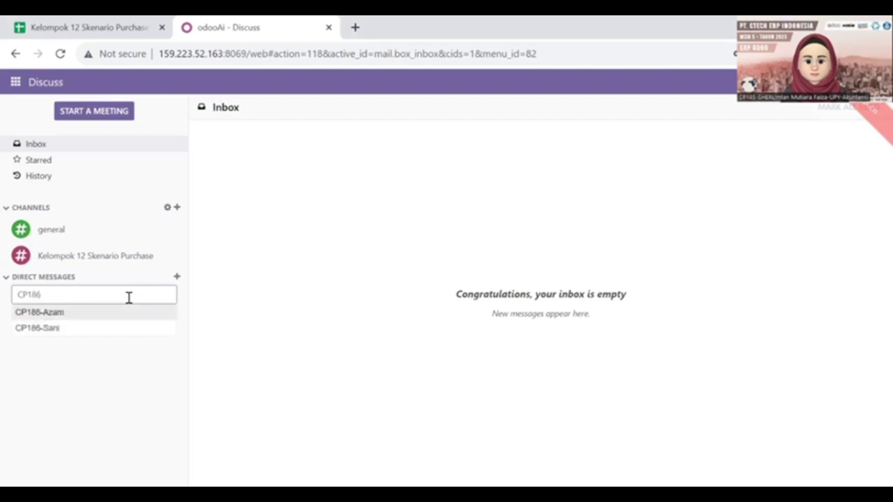
type("-Azam")
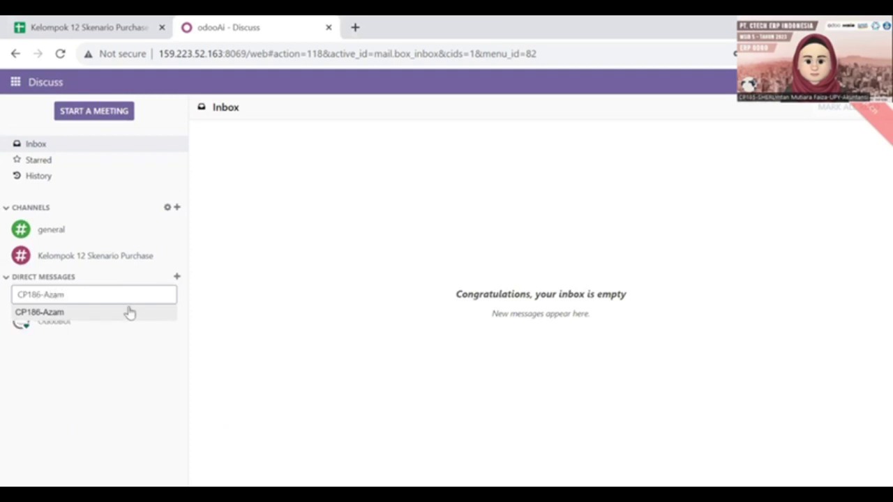
left_click(128, 312)
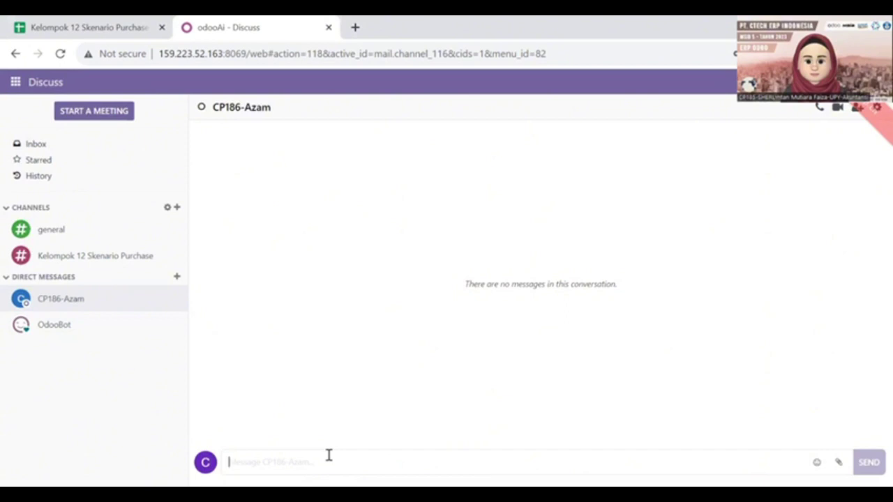
- Send the manager the message "Tolong approve RFQ Dengan kode" followed by the order's reference number
type("Tolong approve")
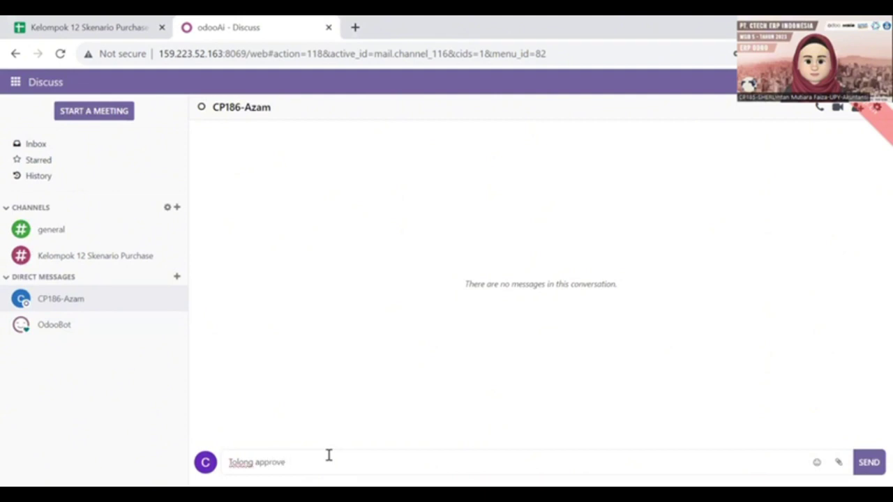
type(" PFQ Dengan kode PO00015")
left_click(356, 462)
key("Delete")
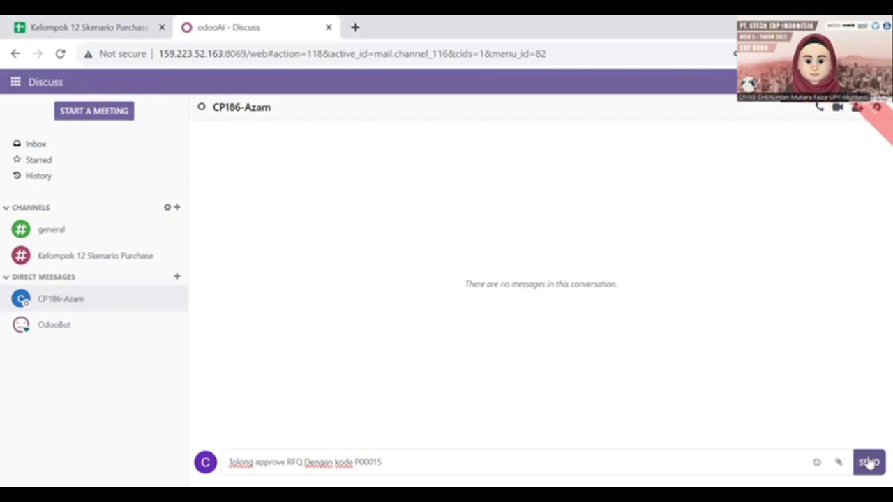
left_click(869, 462)
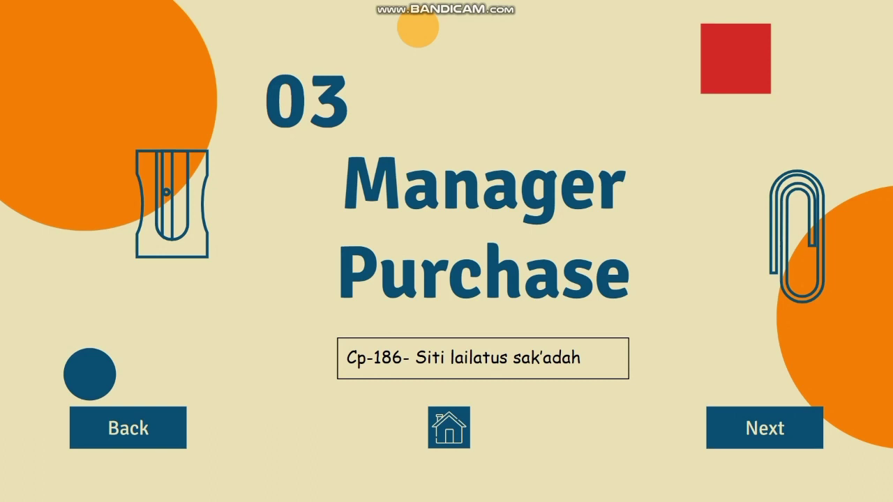
key("Right")
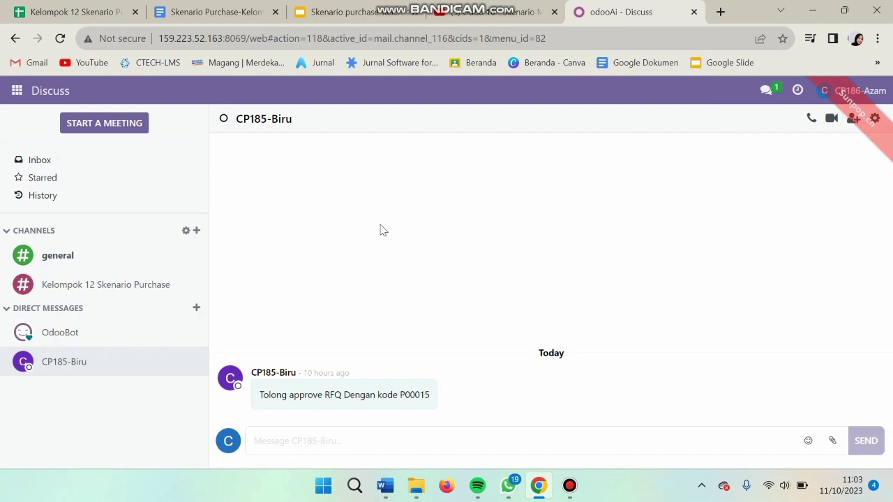
- As the purchase manager, open the Wood Corner order marked To Approve in Purchase and approve it
left_click(17, 91)
left_click(52, 187)
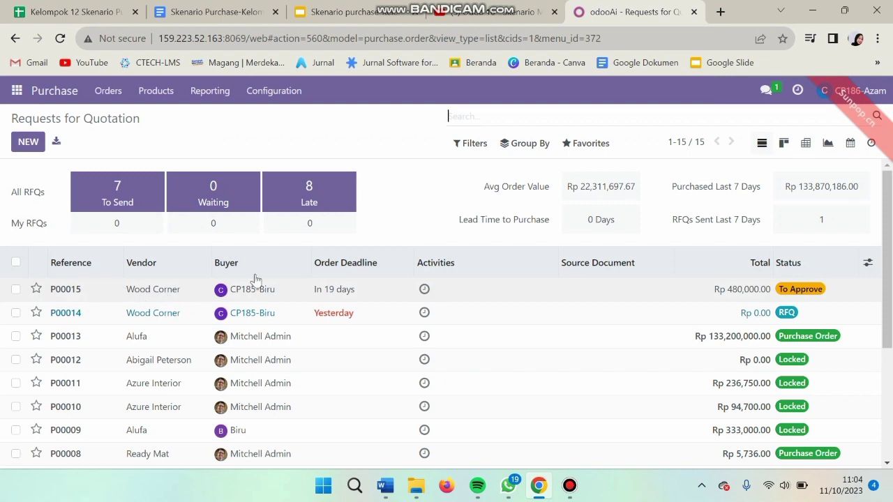
left_click(152, 294)
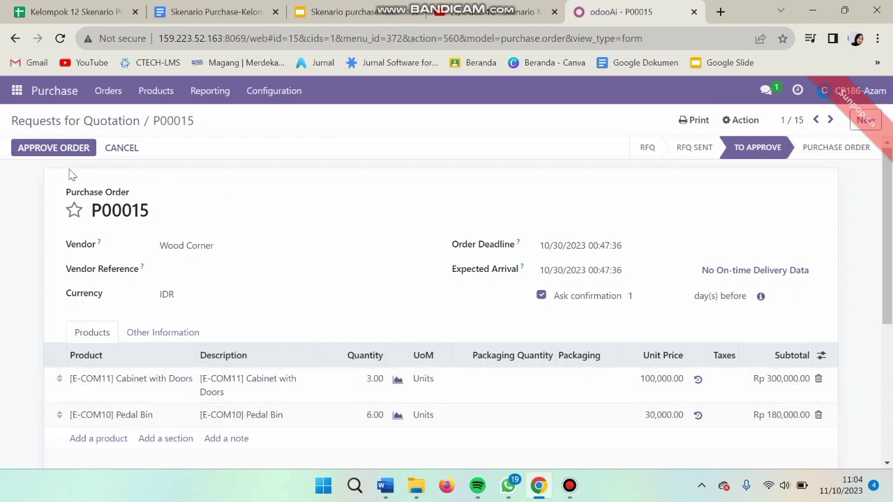
left_click(62, 148)
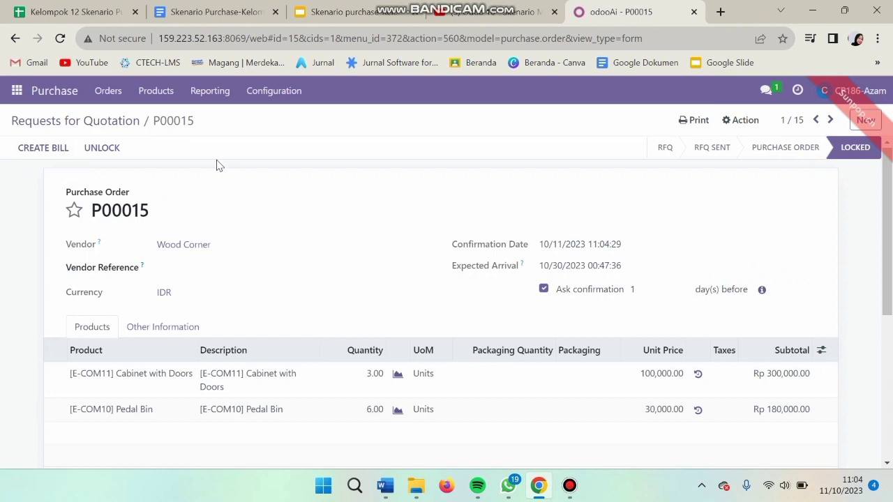
- Try to create a vendor bill from the approved Wood Corner purchase order
left_click(55, 153)
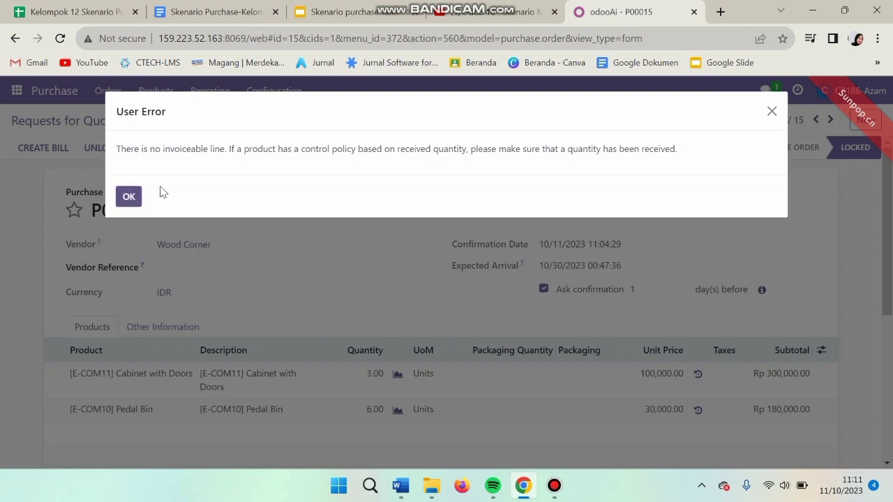
left_click(125, 201)
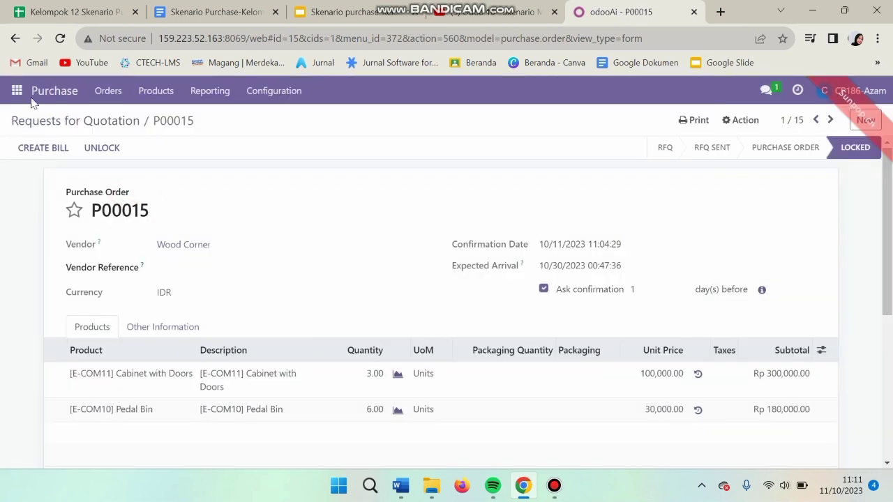
- Open Discuss as the purchase manager and start a direct message conversation with the inventory manager's CP157 user
left_click(16, 90)
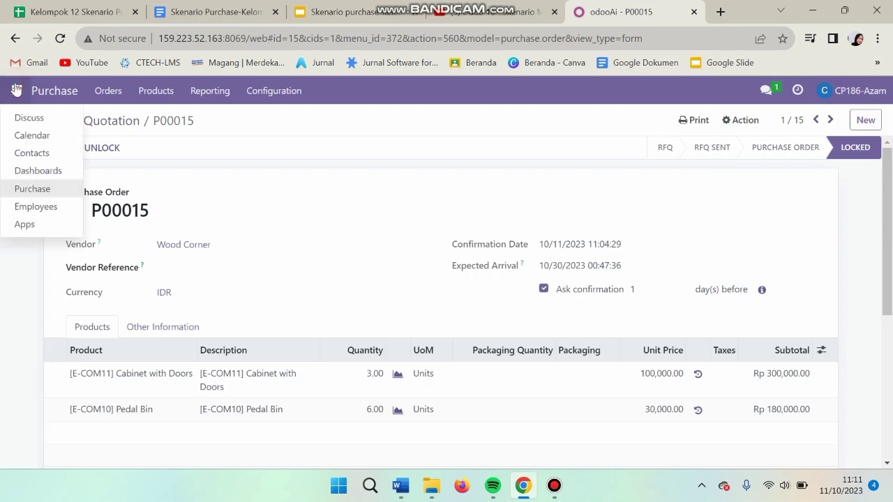
left_click(54, 115)
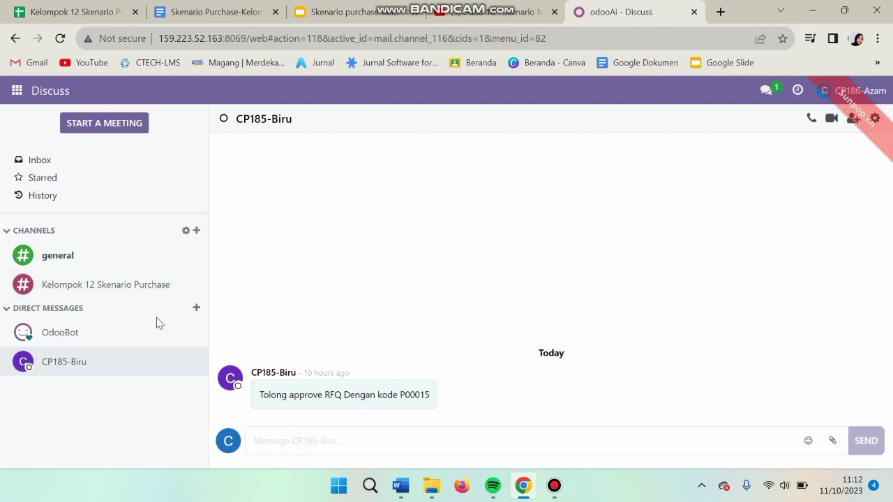
left_click(193, 308)
left_click(194, 308)
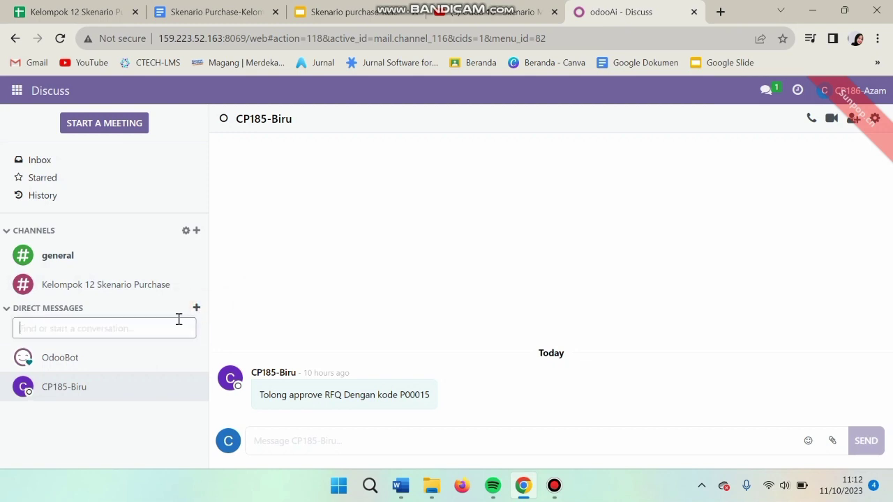
type("cp")
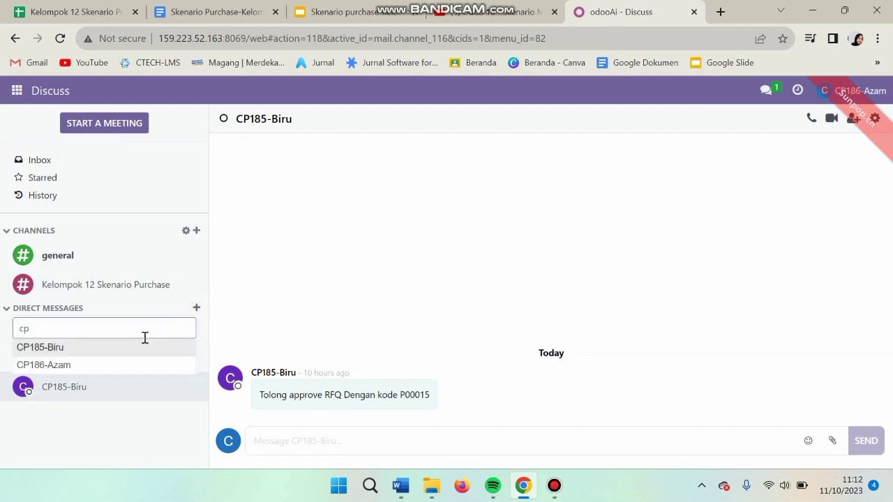
type("2")
key("BackSpace")
type("157")
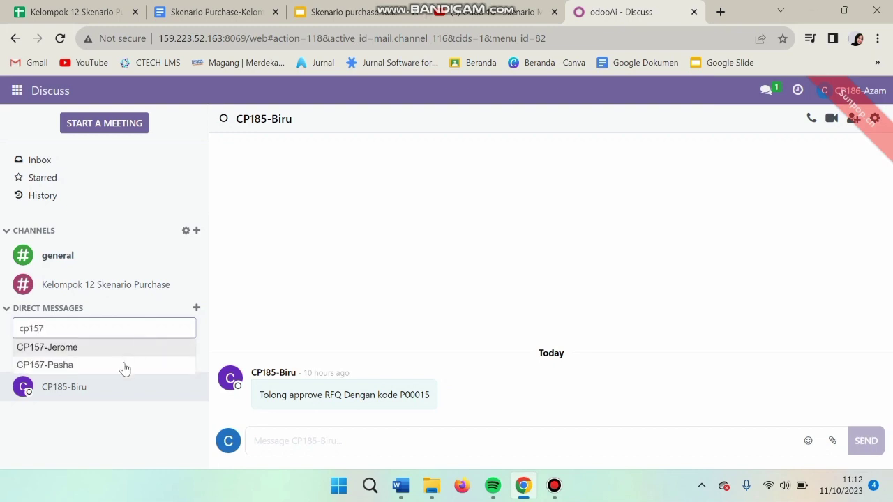
left_click(124, 363)
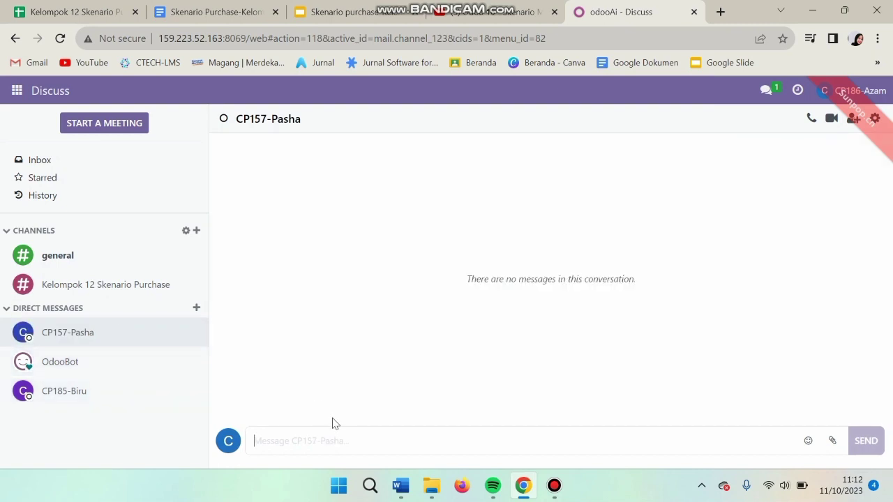
- Send the message "tolong approval", the purchase order's reference number, and "dikarenakan saya akan membuat vendor bill" to the inventory manager
left_click(328, 438)
type("tolong a")
key("BackSpace")
type("approval")
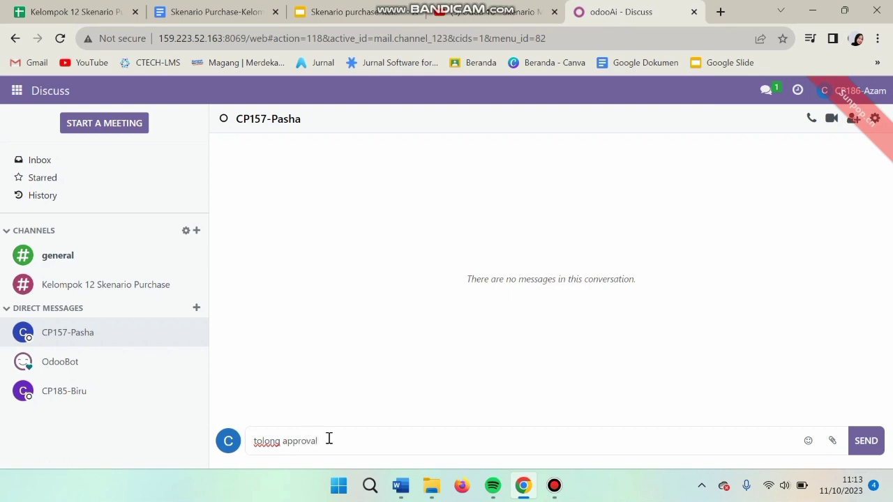
key("Caps_Lock")
type("P00015")
key("Caps_Lock")
type("dikarenakan say")
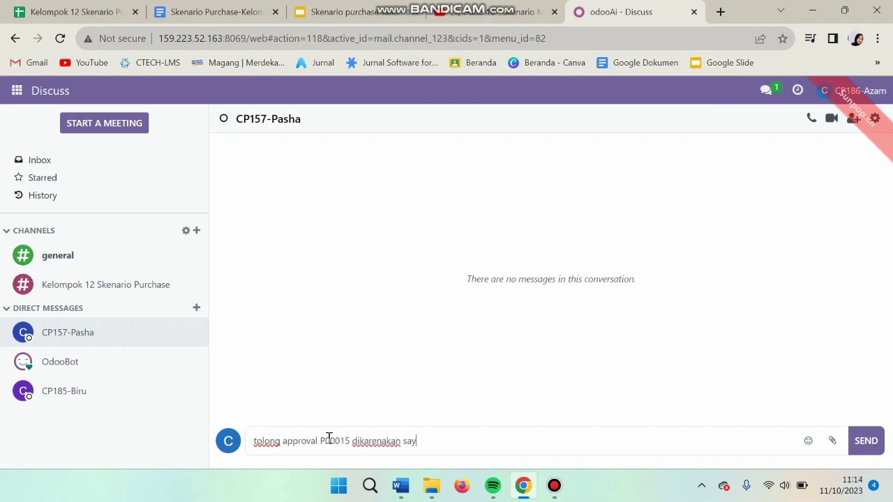
type("a akan membuat vendo")
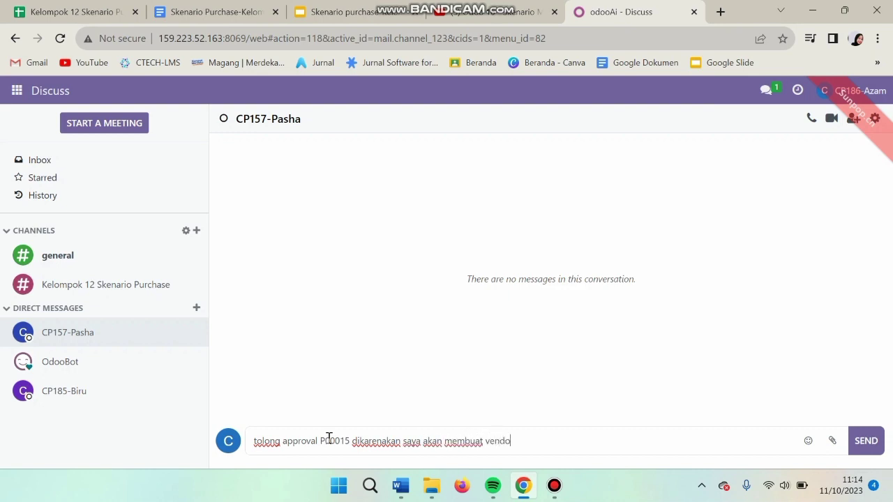
type("r bill")
left_click(866, 442)
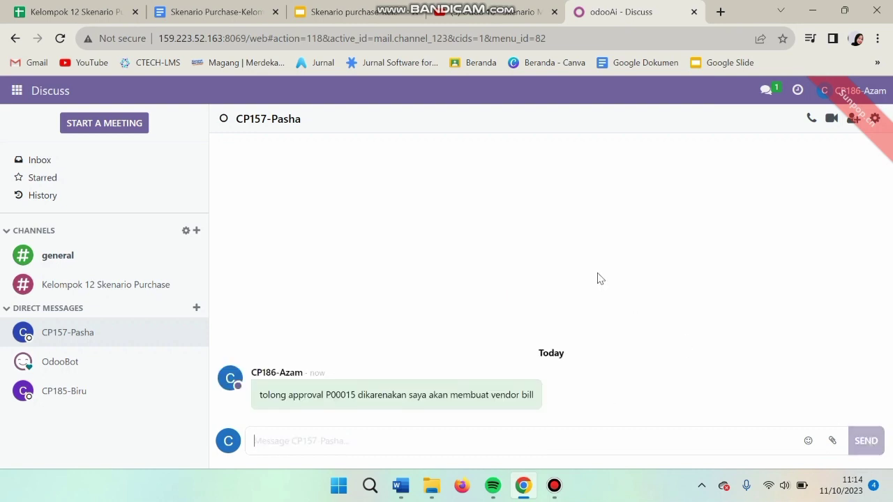
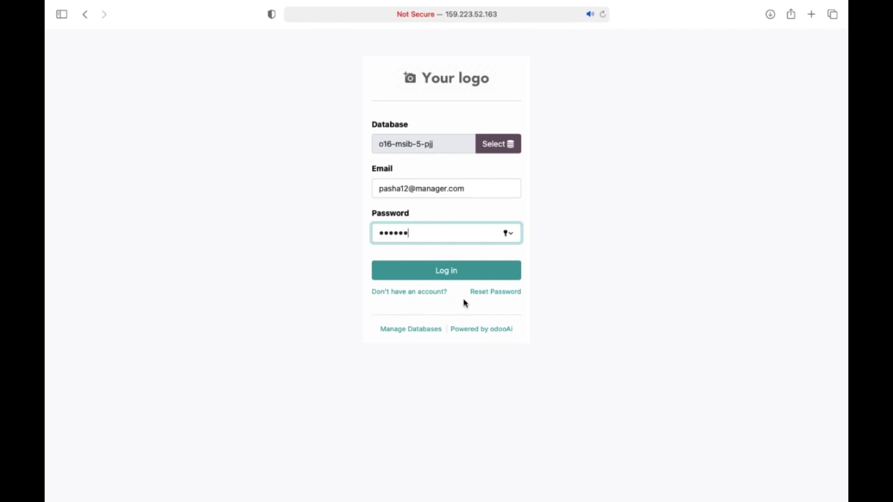
- Log in as the inventory manager without saving the password, and open the direct message from the purchase manager
left_click(449, 272)
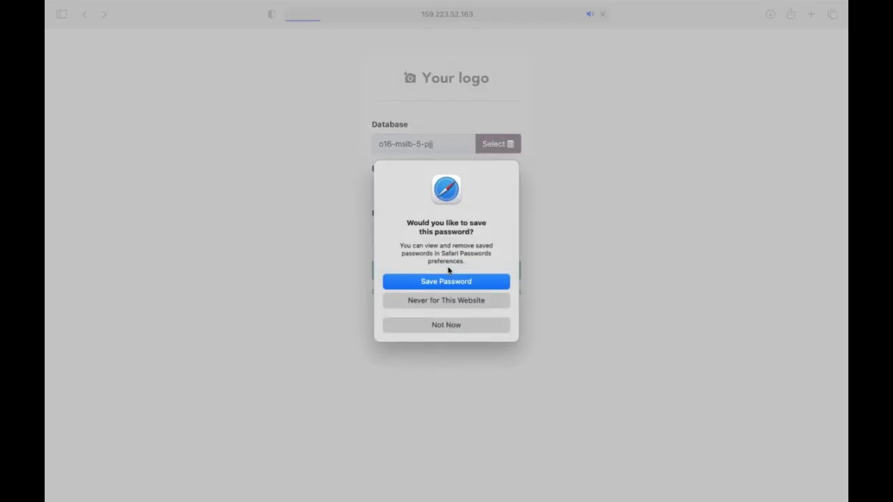
left_click(454, 324)
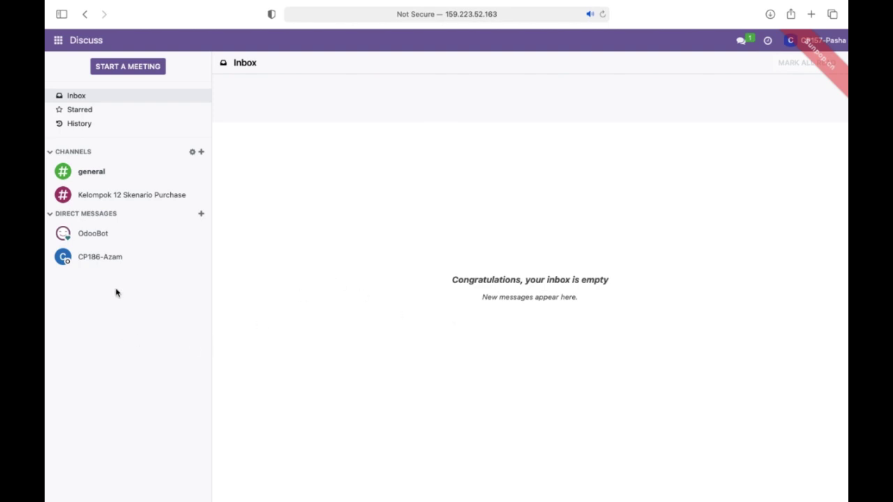
left_click(110, 258)
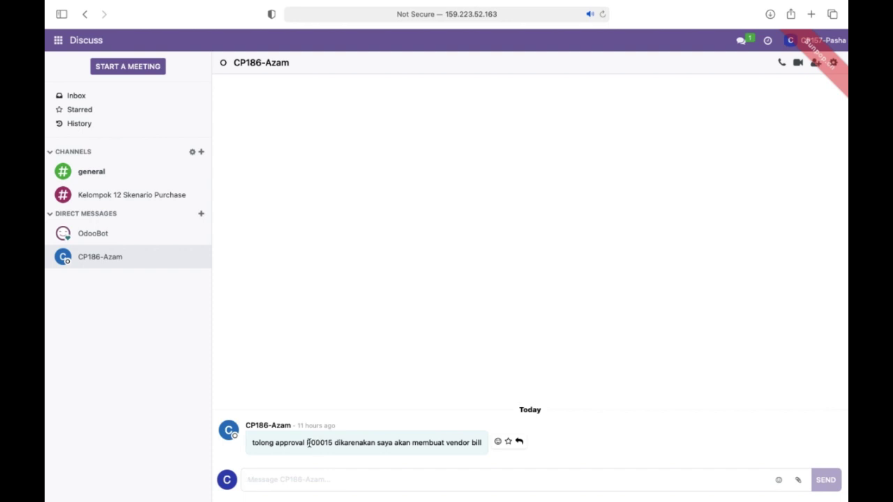
- Copy the purchase order's reference number from the purchase manager's message
left_click_drag(308, 444, 333, 443)
key("super+c")
left_click(339, 409)
- Open the Delivery Orders list in Inventory, remove its operation type filter, and group the transfers by Source Document
left_click(58, 43)
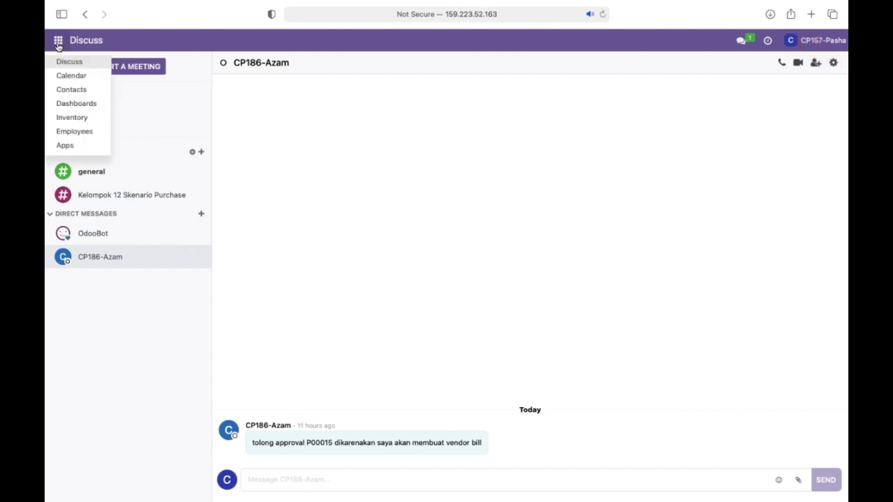
left_click(82, 117)
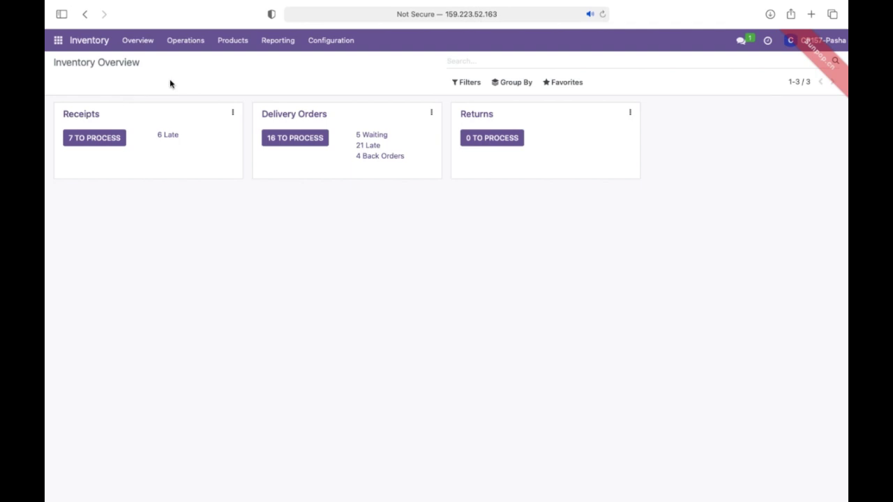
left_click(317, 118)
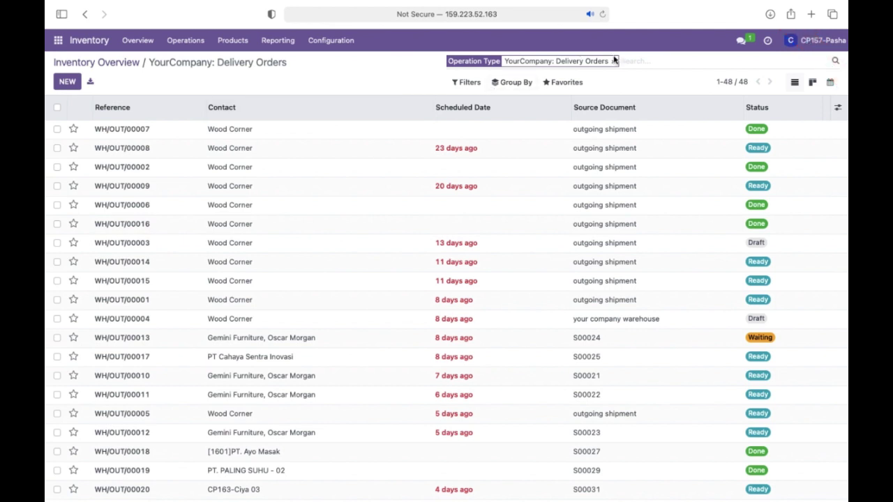
left_click(613, 62)
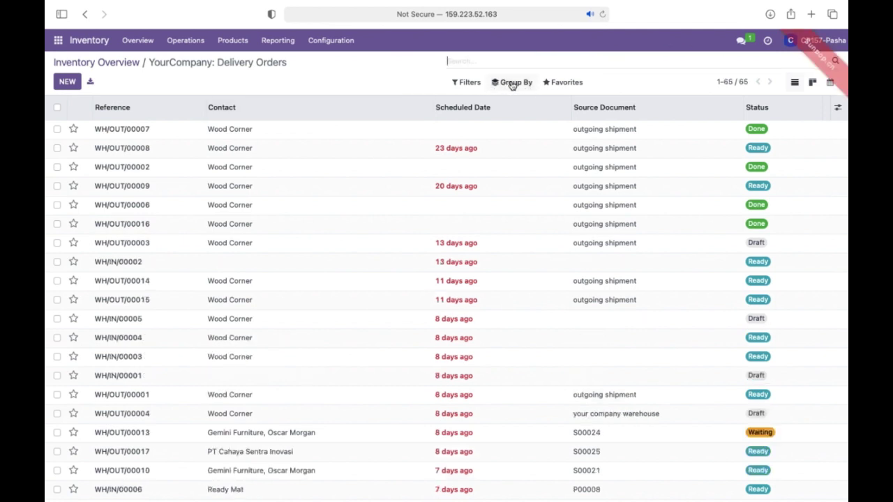
left_click(512, 84)
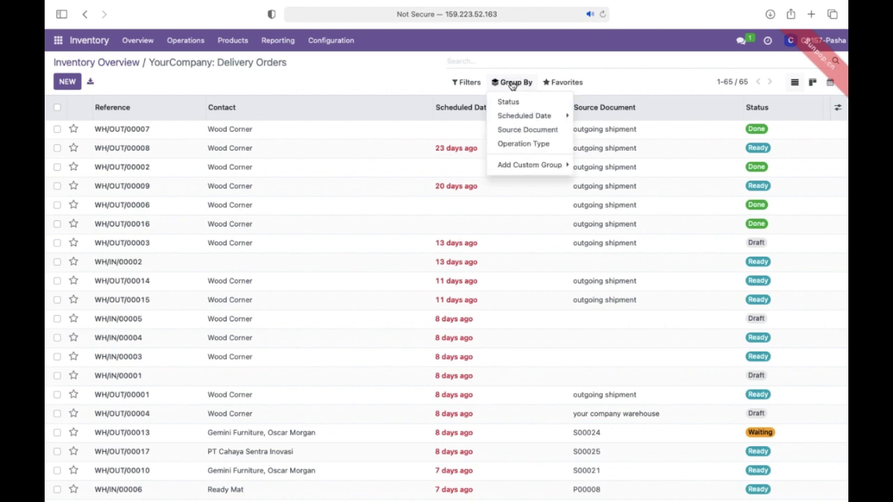
left_click(513, 132)
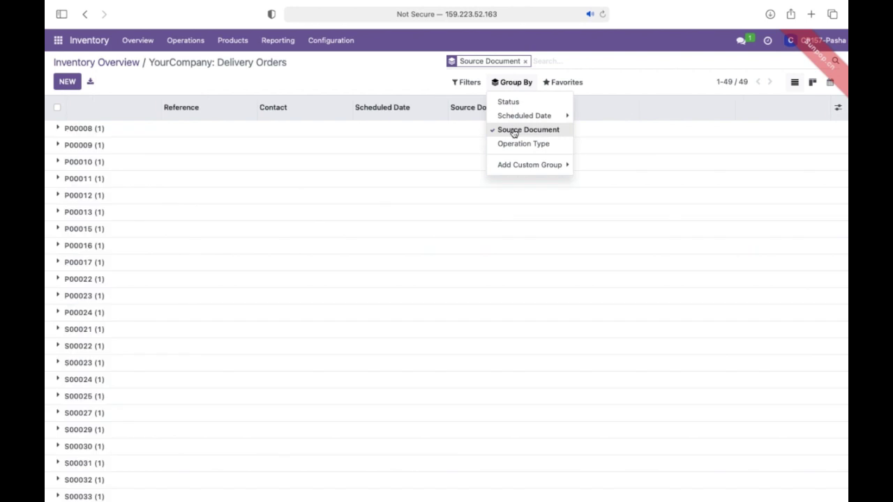
- Search the transfers for the copied order reference and open the matching Wood Corner receipt
left_click(554, 63)
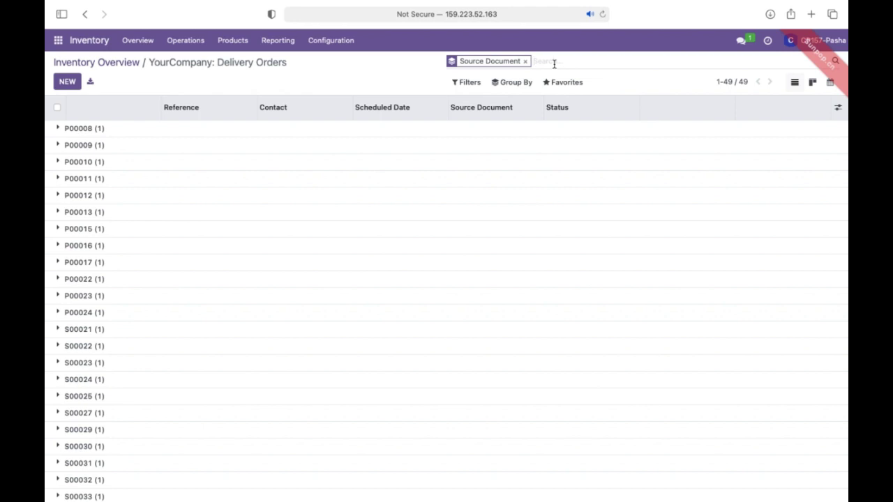
key("super+v")
key("Return")
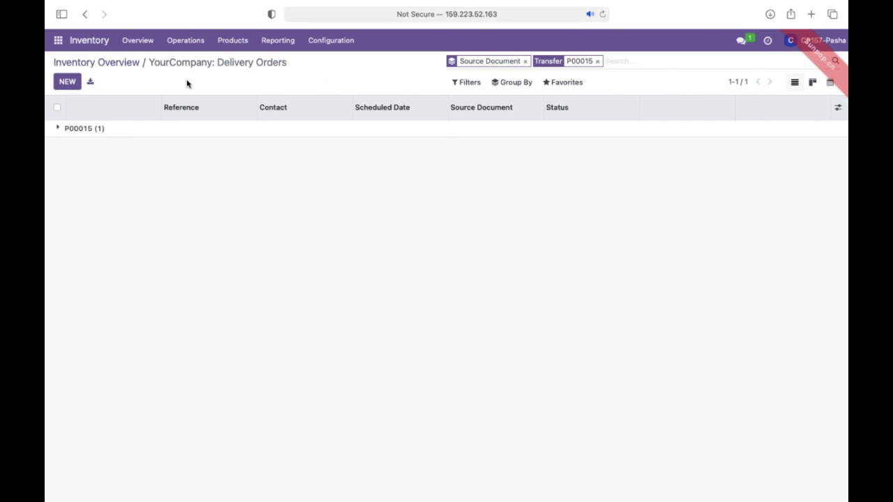
left_click(145, 132)
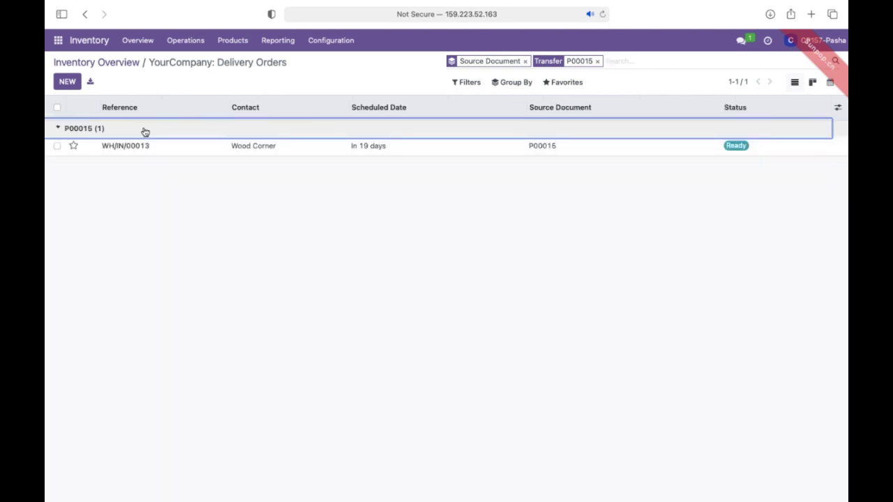
left_click(172, 151)
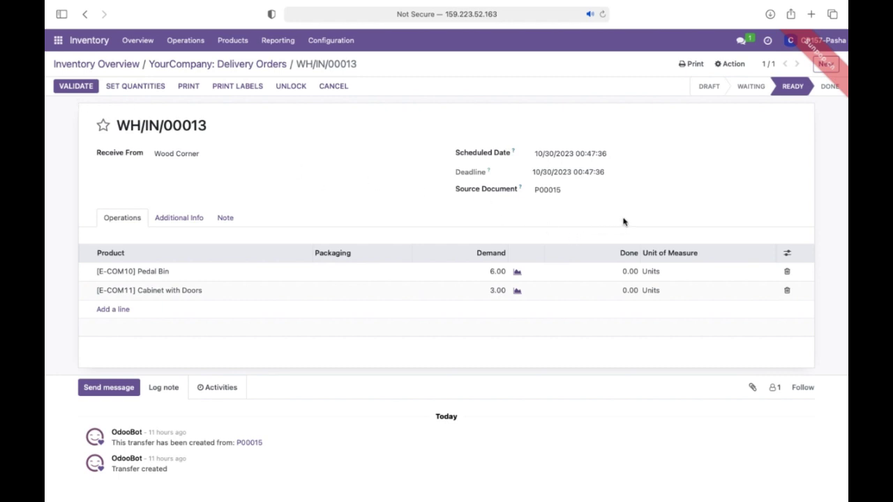
- Set the done quantities to 6 for Pedal Bin and 3 for Cabinet with Doors, and validate the receipt
left_click(631, 273)
type("6")
left_click(631, 289)
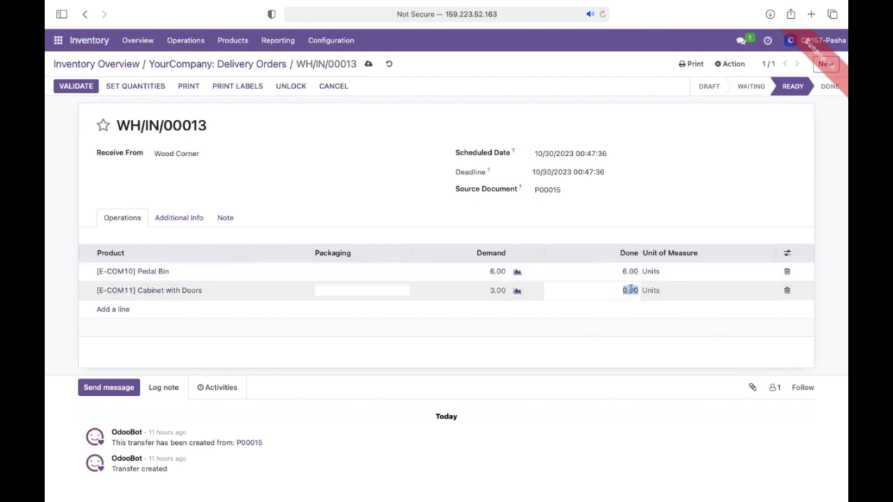
type("3")
left_click(621, 240)
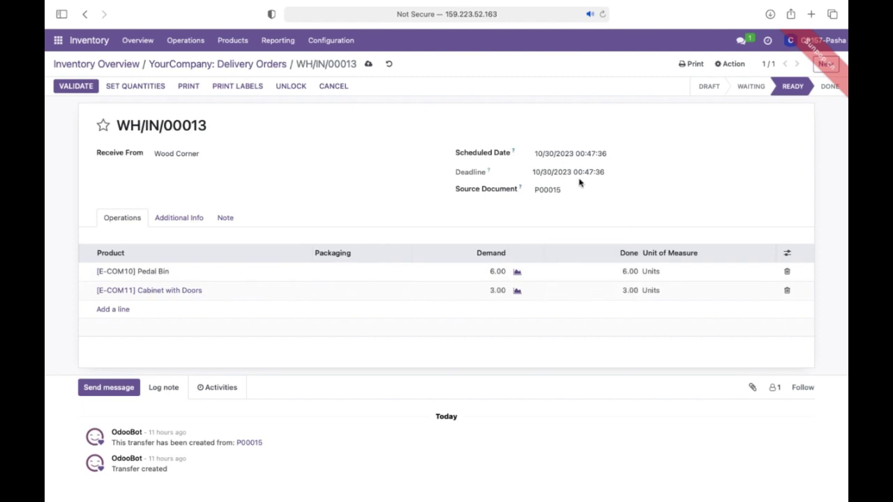
left_click(75, 88)
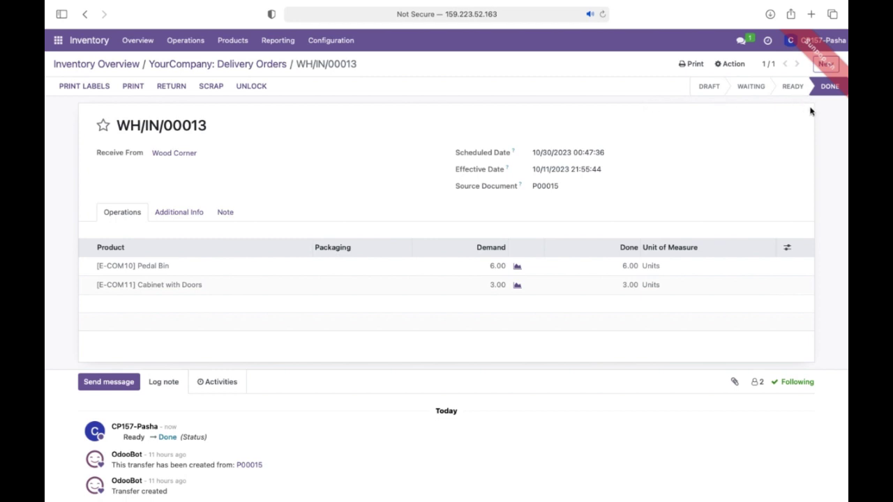
mouse_move(834, 86)
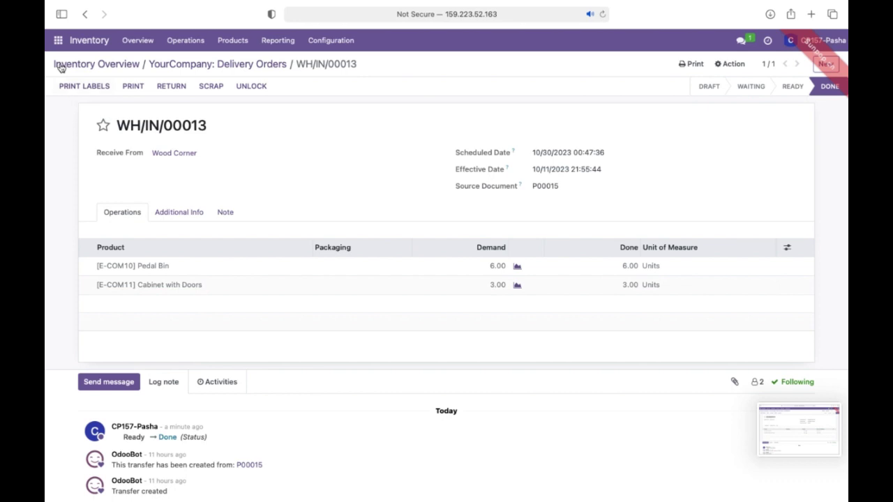
- Return to the Discuss conversation and write "pesanan", the order's reference number, and "sudah saya validate, mohon dicek kembali" as the reply
left_click(58, 40)
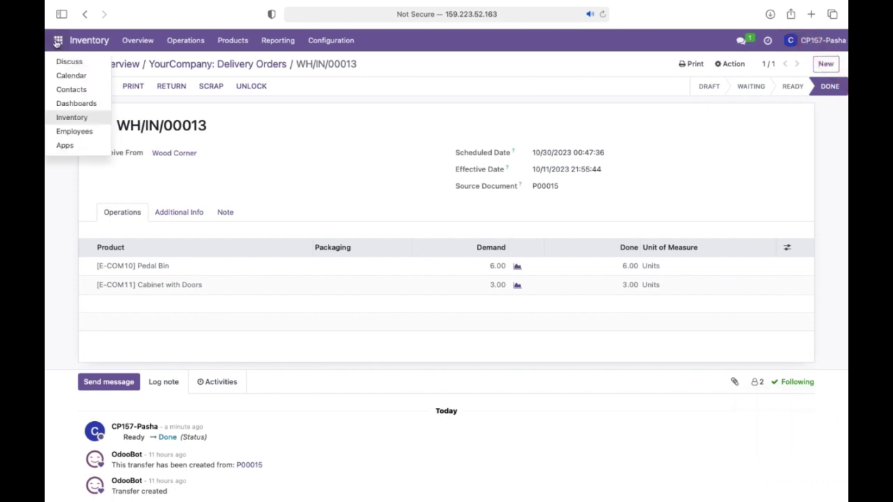
left_click(67, 61)
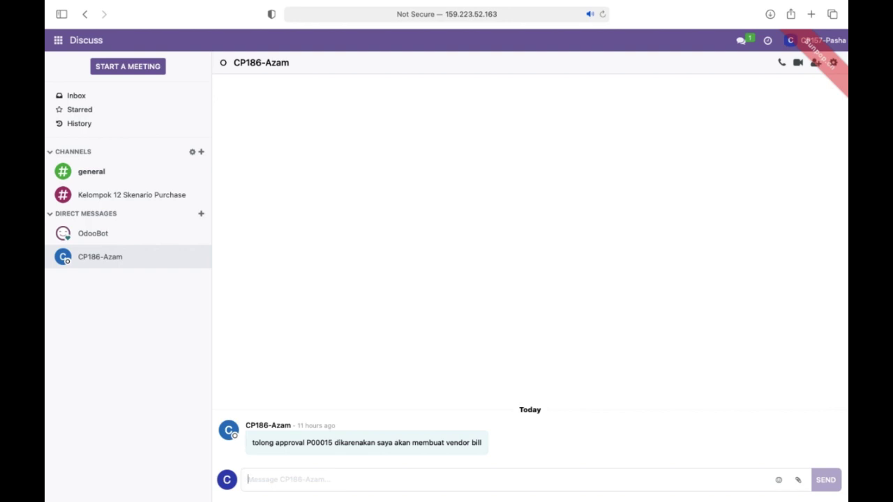
type("pesanan")
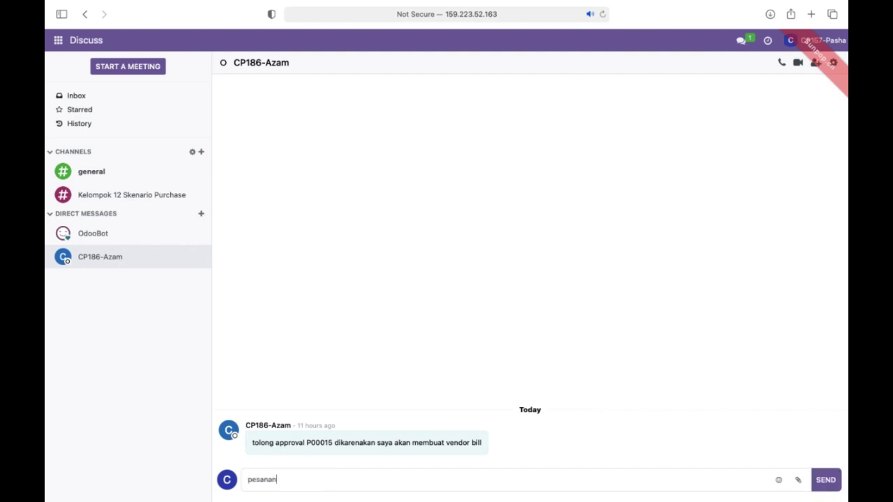
type(" P00015 sudah saya validate,")
type("mohon dicek kembali")
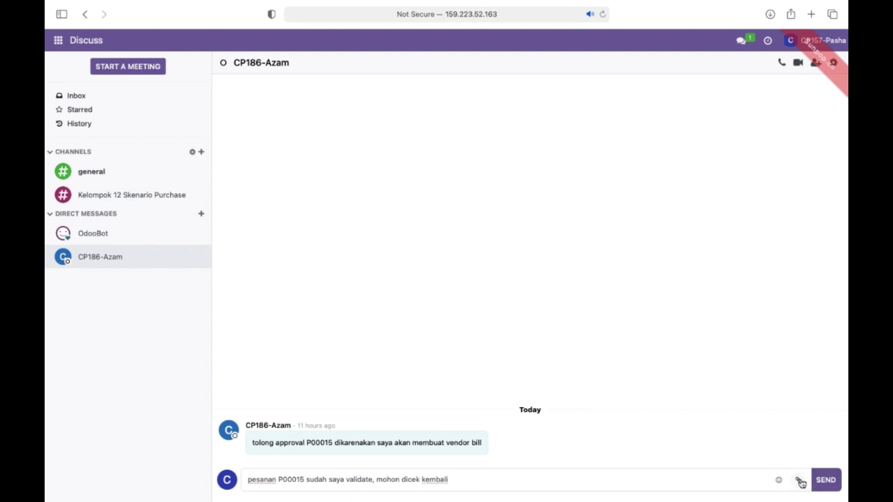
- Attach the Desktop screenshot taken at 21.57.12 to the reply and send it to the purchase manager
left_click(800, 481)
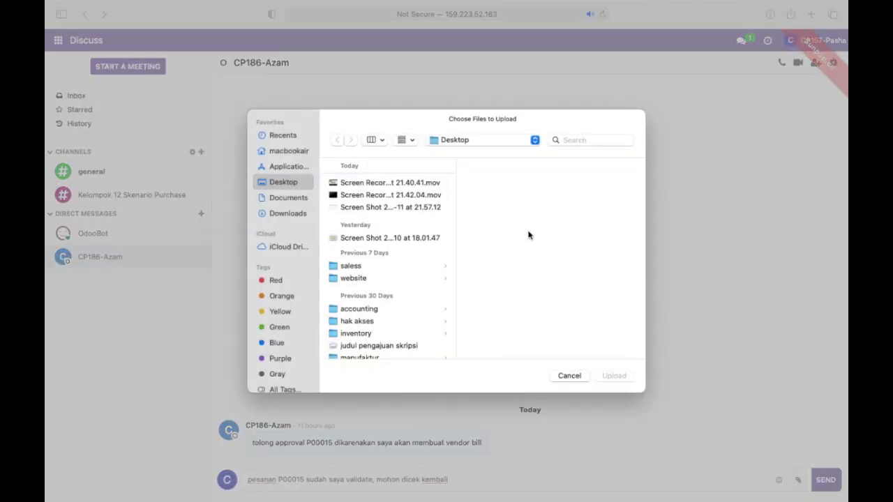
left_click(405, 209)
double_click(405, 210)
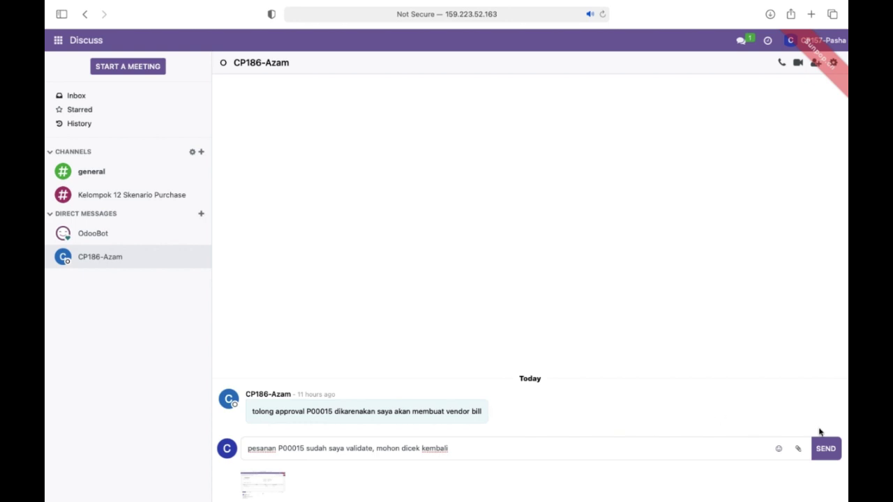
left_click(825, 448)
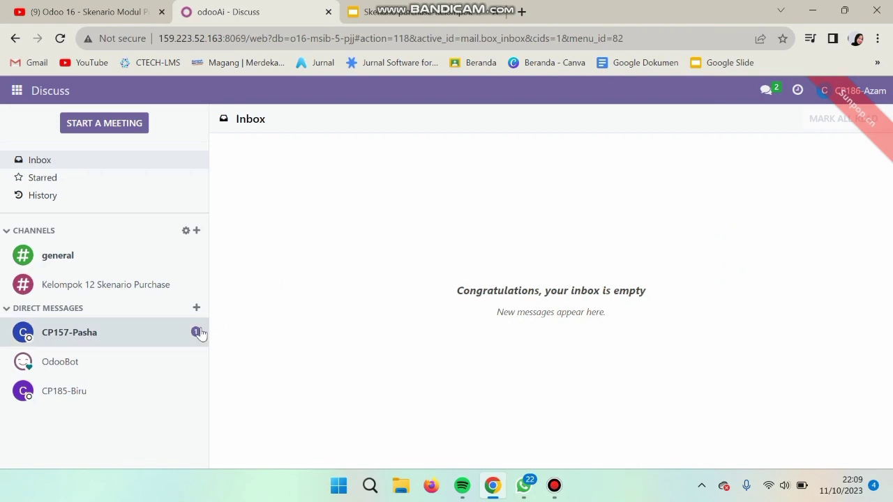
- Open the inventory manager's direct message conversation and reply "baik terimakasih"
left_click(149, 341)
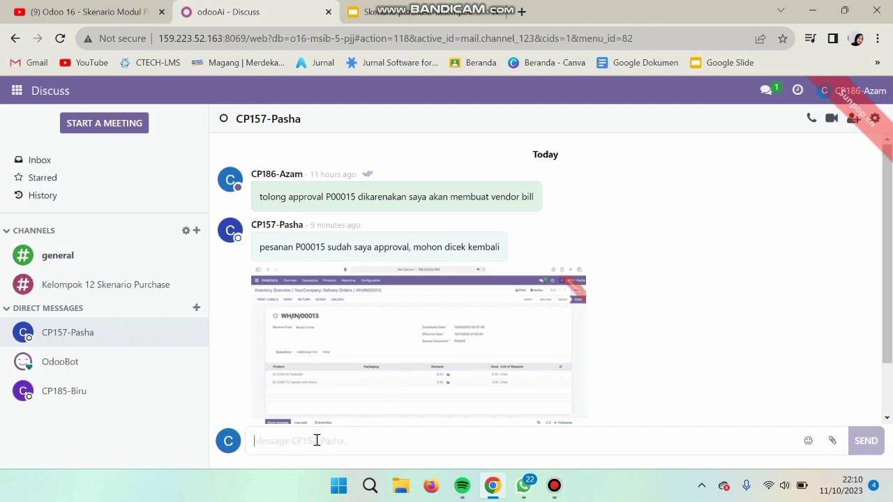
type("baik ")
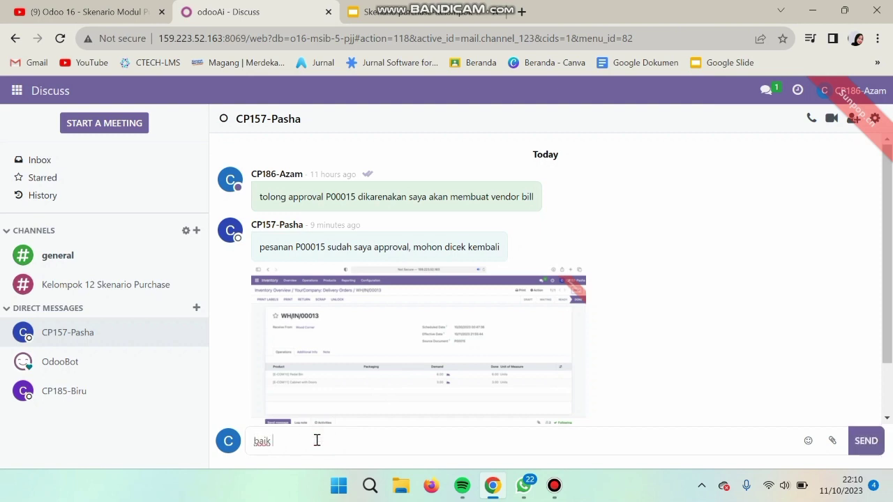
type("terimakasih")
key("Return")
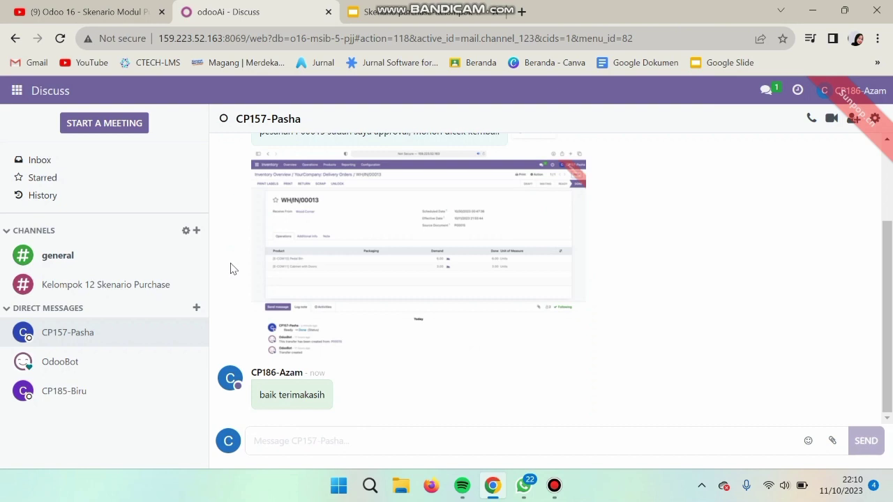
- Open the locked Wood Corner purchase order totalling Rp 480,000.00 in Purchase and create its vendor bill
left_click(16, 90)
left_click(38, 190)
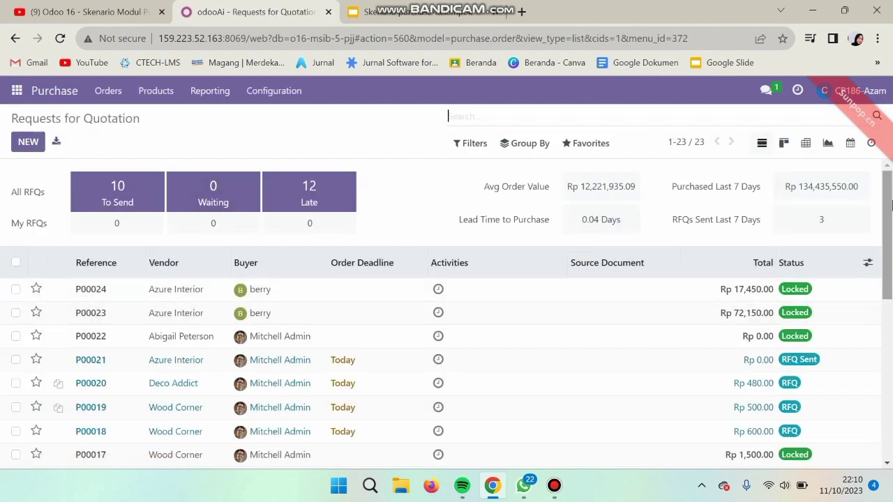
scroll(890, 209, "down", 2)
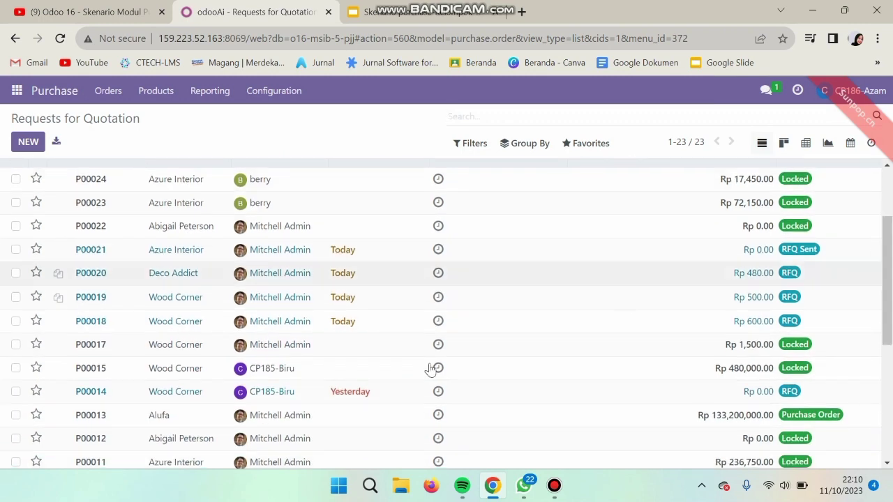
left_click(340, 371)
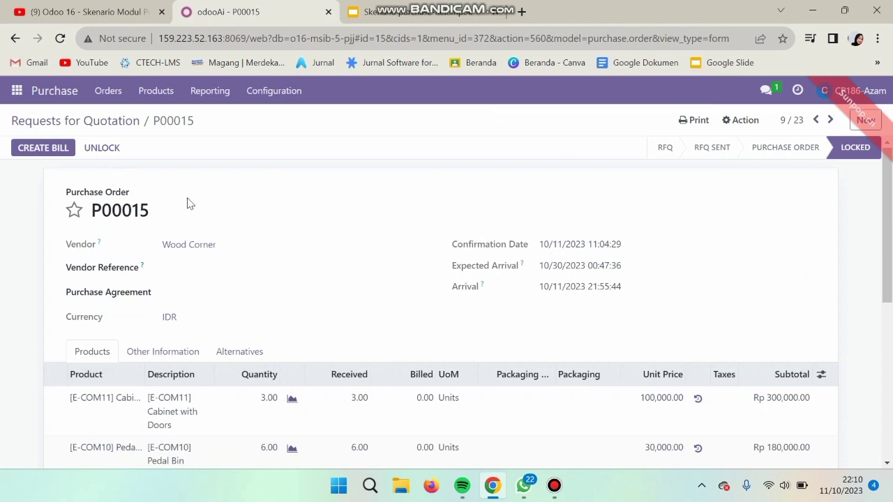
left_click(49, 153)
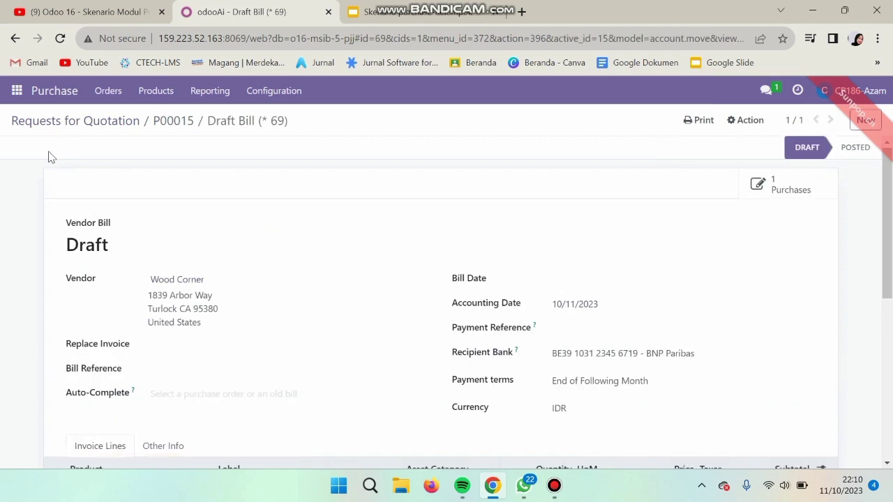
- Set the draft bill's bill date to 10/11/2023, review its invoice lines and save it
left_click(550, 280)
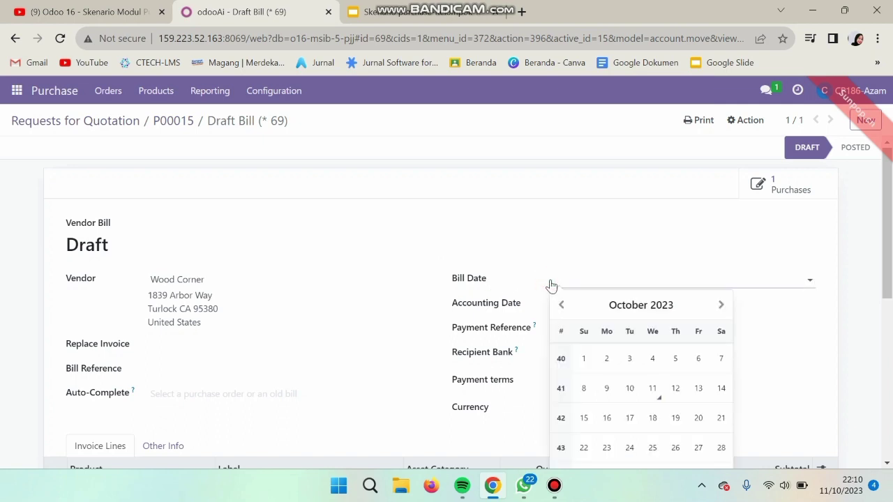
left_click(657, 395)
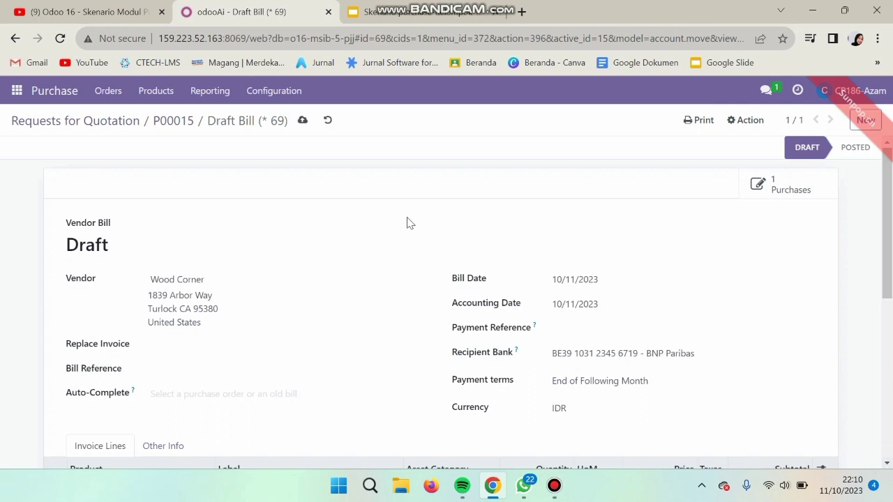
scroll(890, 206, "down", 3)
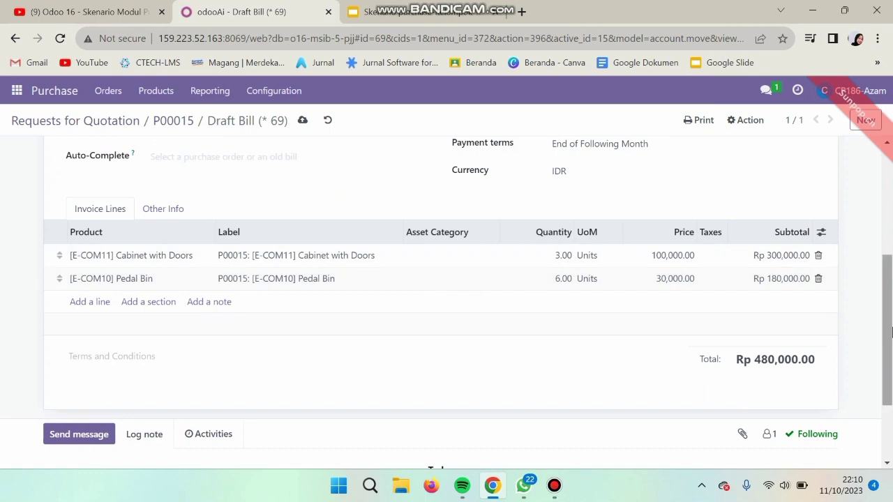
scroll(890, 332, "up", 3)
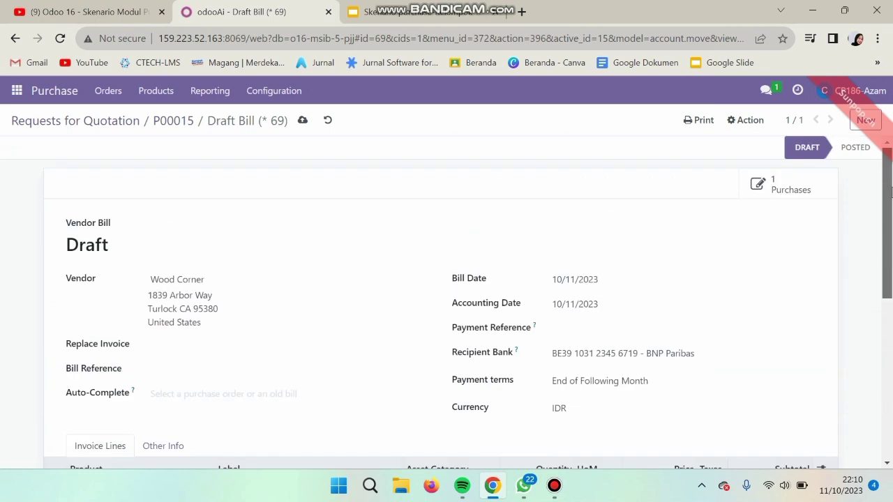
left_click(303, 123)
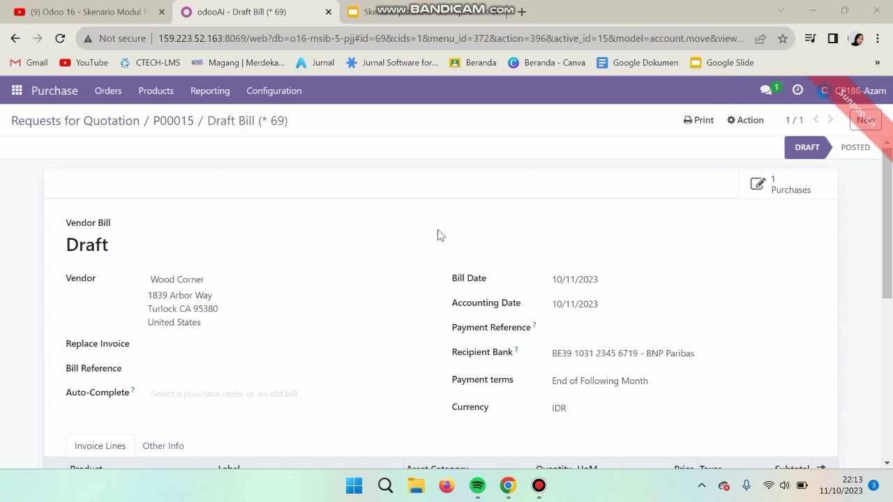
- Go to Discuss and start a new direct message conversation with the finance manager
left_click(17, 91)
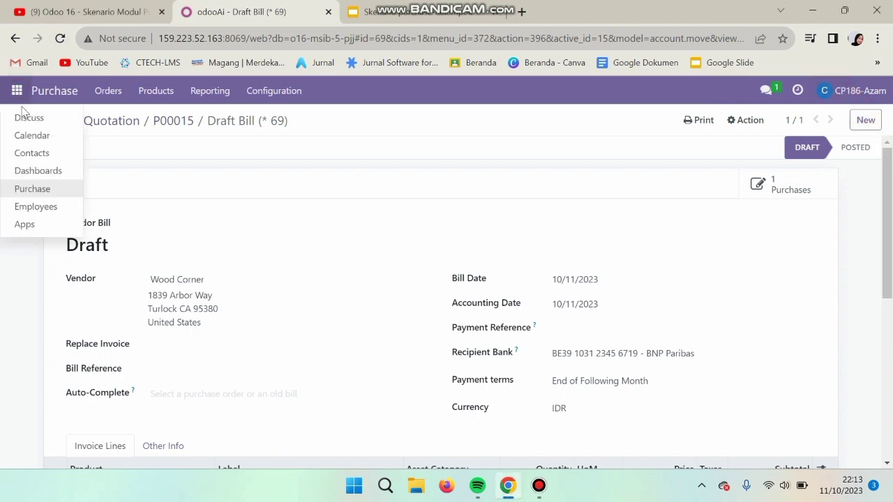
left_click(26, 117)
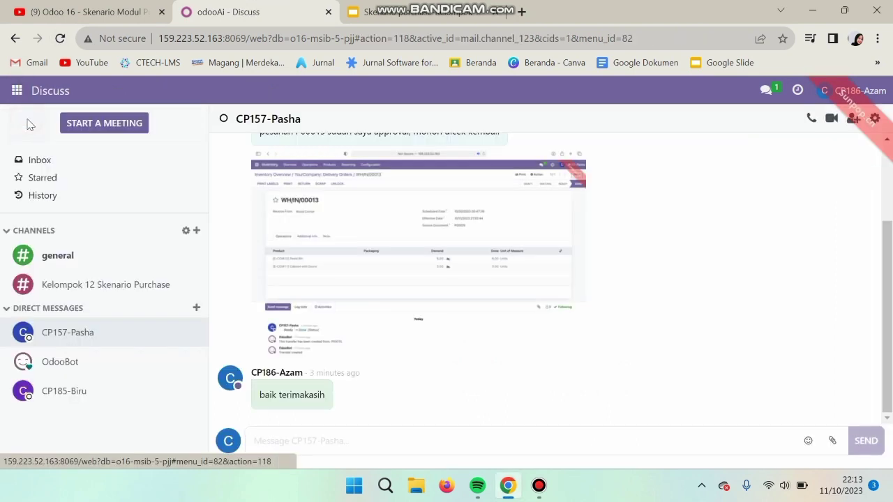
left_click(195, 309)
type("cp19")
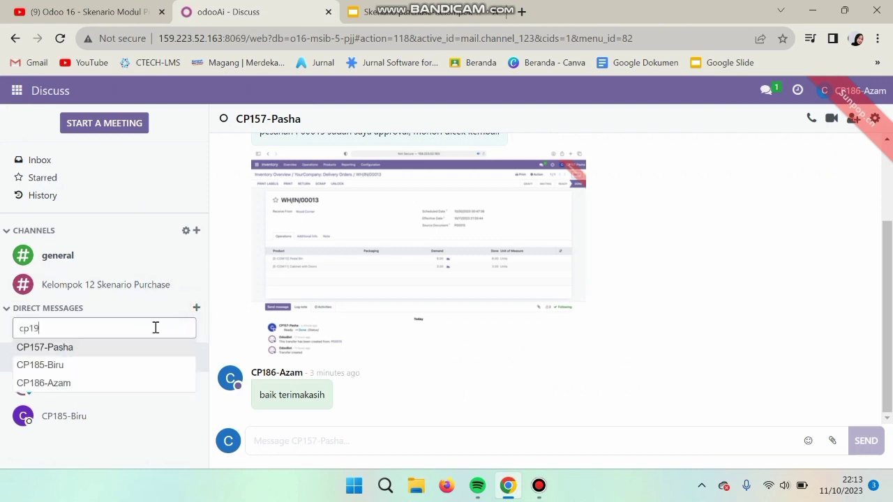
type("3")
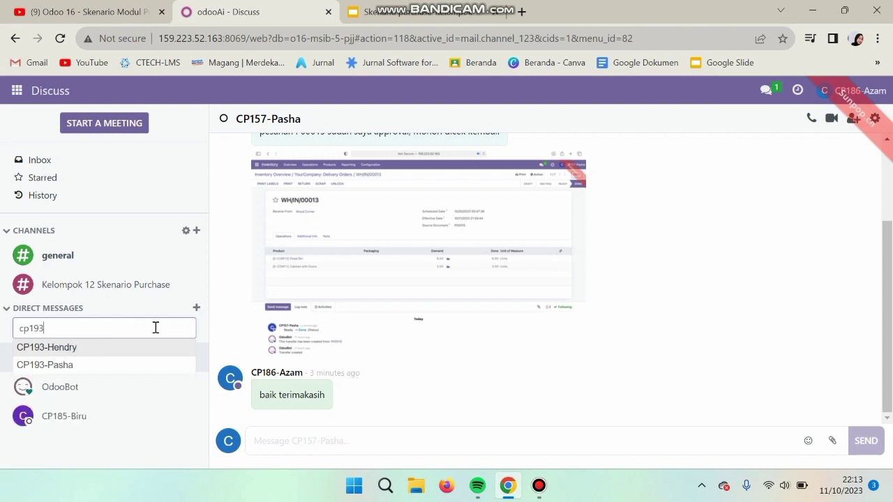
left_click(127, 348)
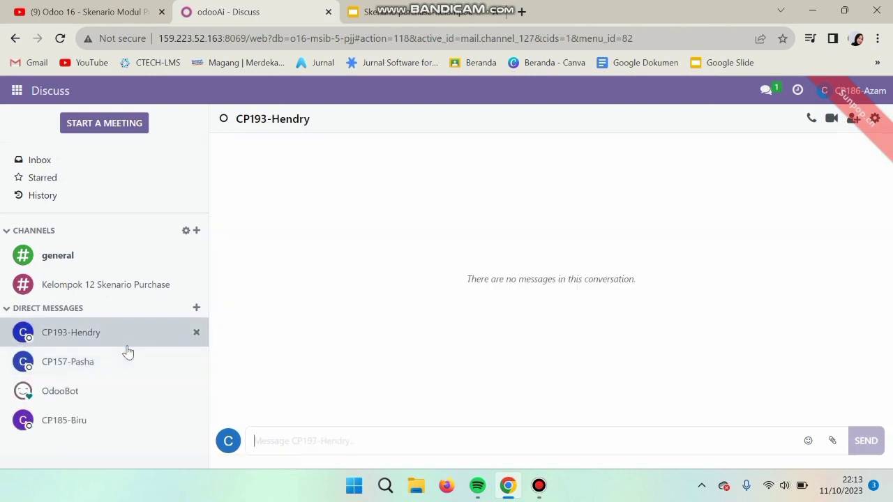
- Send the finance manager the message "saya sudah membuat vendor bill tolong approval dokumennya"
left_click(302, 440)
type("saya sudah ")
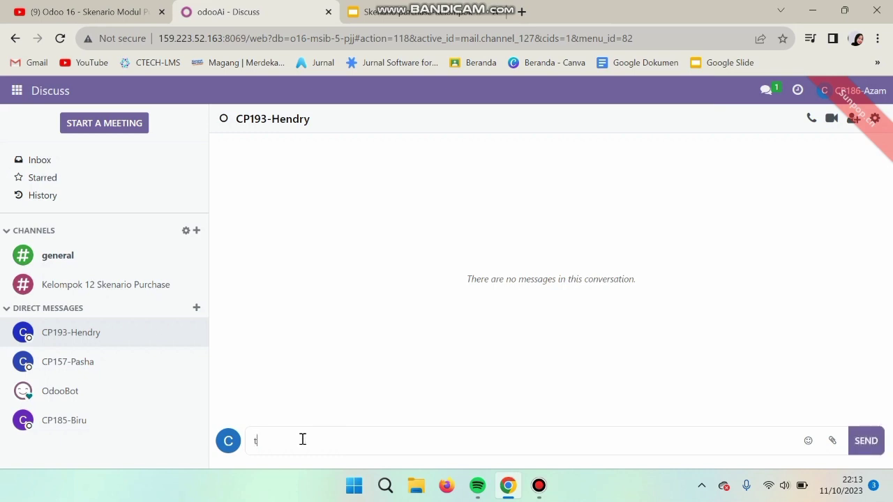
type("membuat vendo")
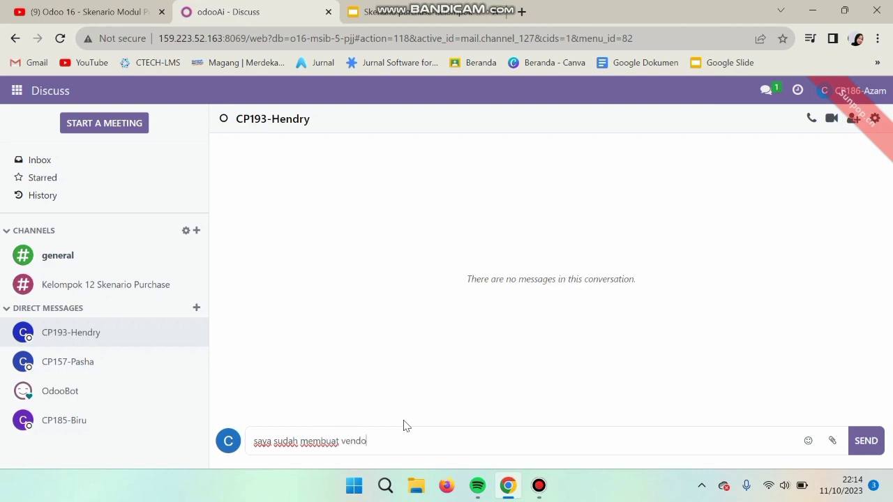
type("r bill tolong approval dokumennya")
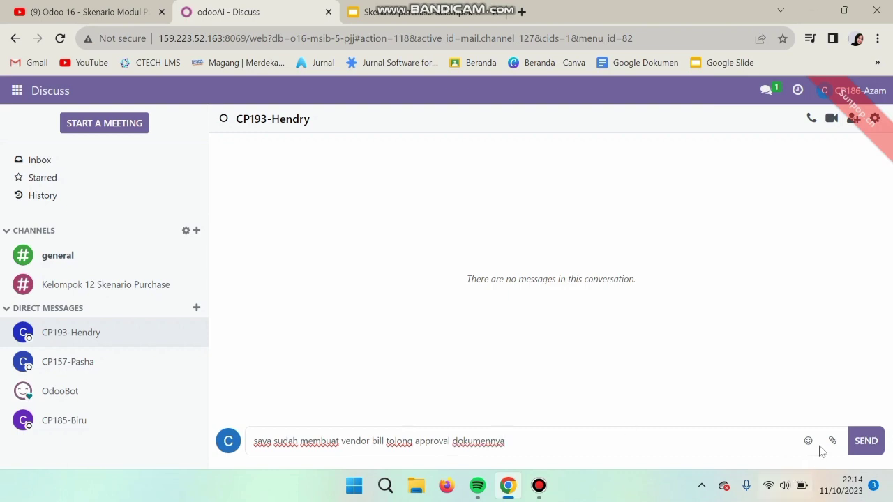
left_click(862, 441)
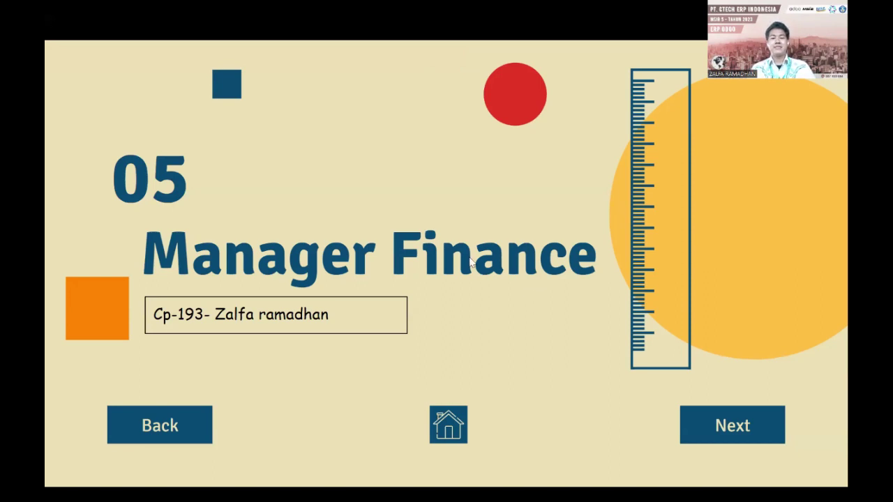
left_click(715, 419)
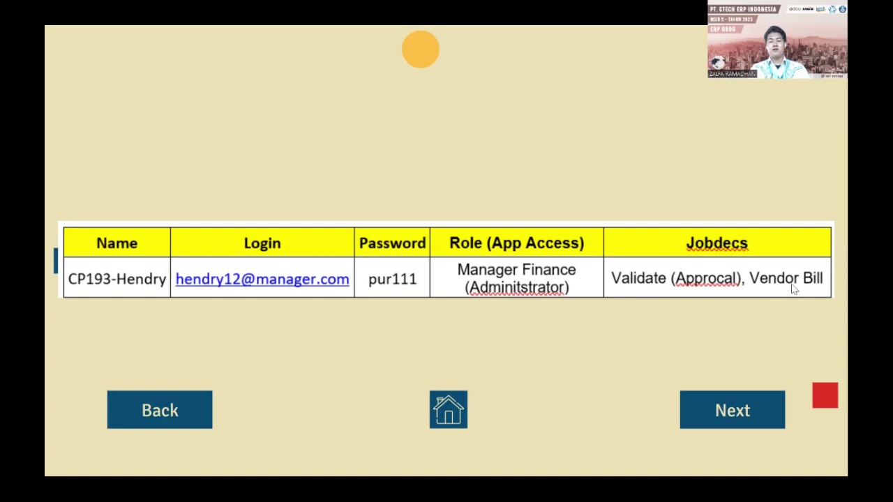
left_click(730, 405)
left_click(173, 403)
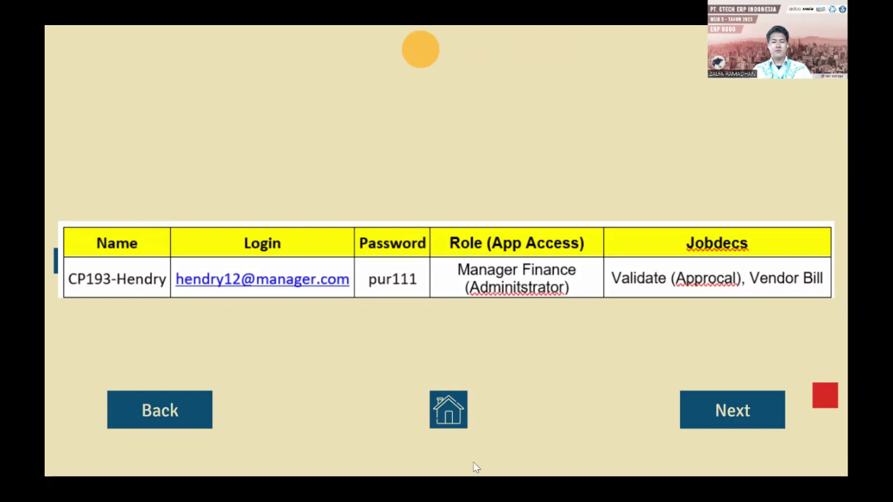
- Open the o16-msib-5-pjj database from the Odoo database manager and bring up the purchase manager's conversation
left_click(421, 49)
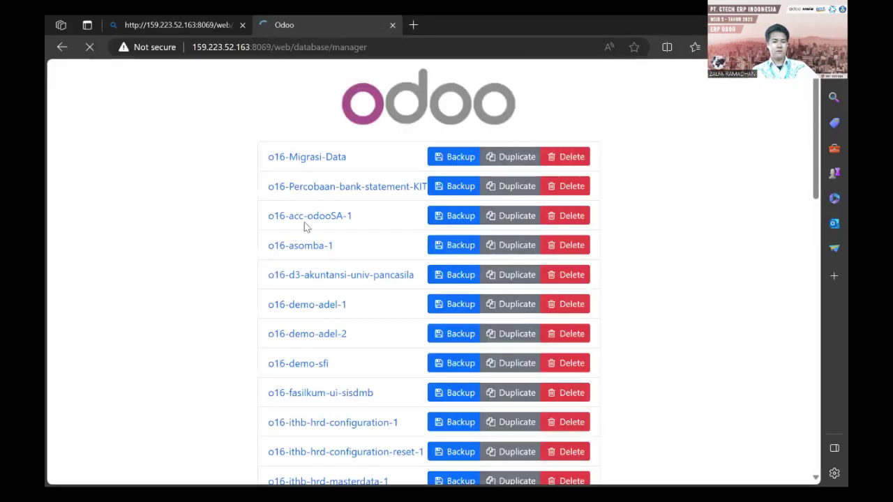
scroll(311, 278, "down", 3)
scroll(312, 279, "down", 9)
scroll(313, 279, "up", 8)
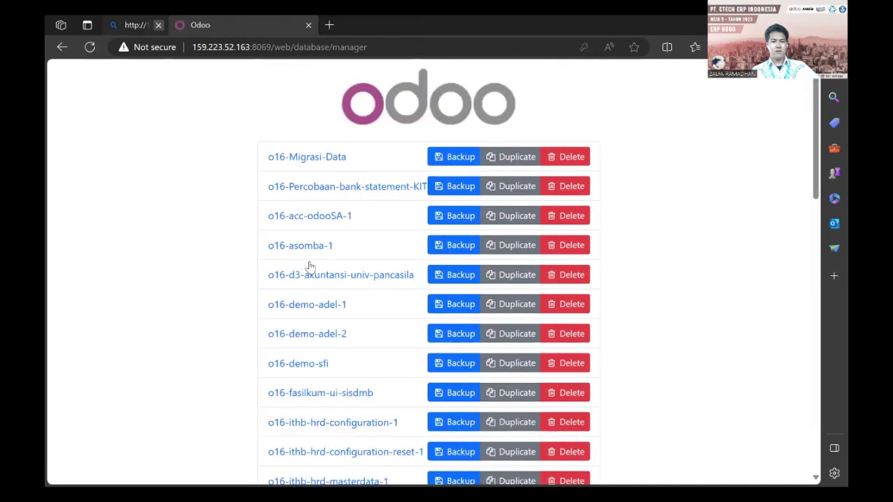
scroll(361, 333, "down", 1)
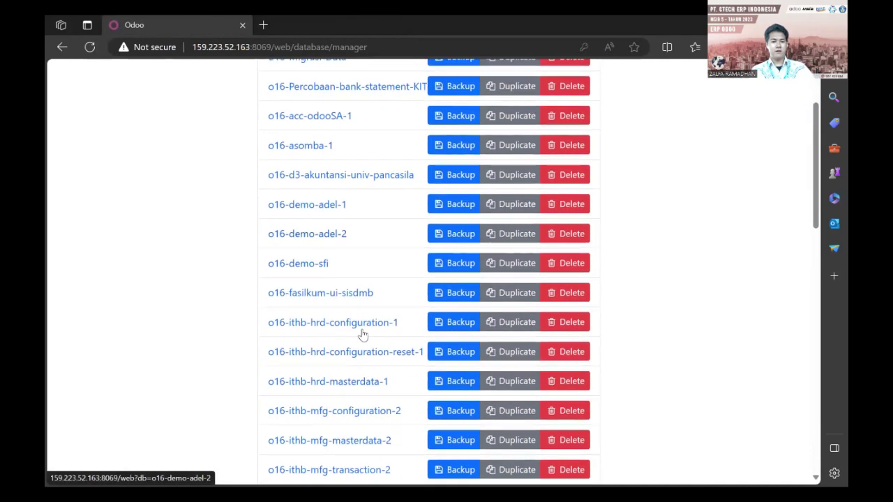
scroll(361, 333, "down", 5)
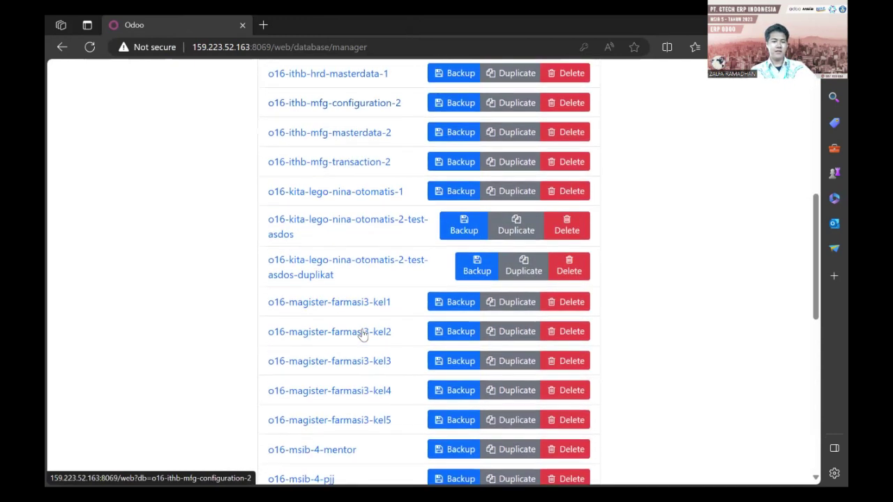
scroll(361, 333, "down", 3)
scroll(362, 335, "up", 2)
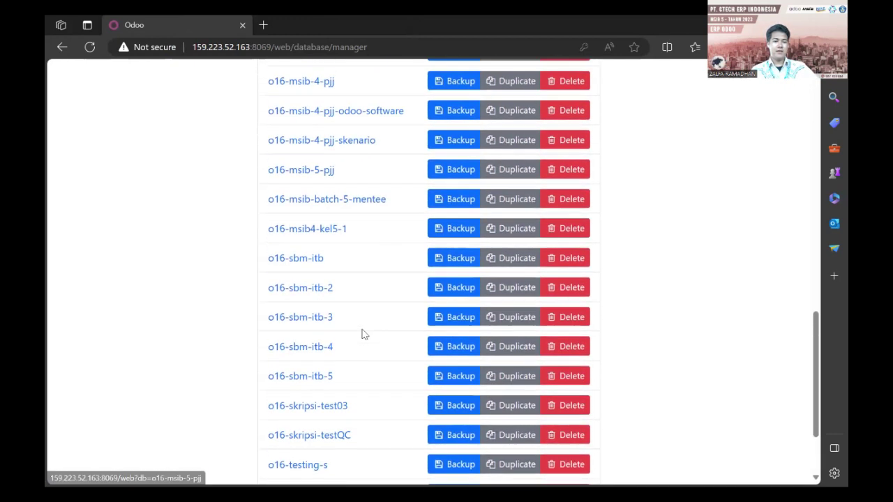
scroll(363, 335, "up", 1)
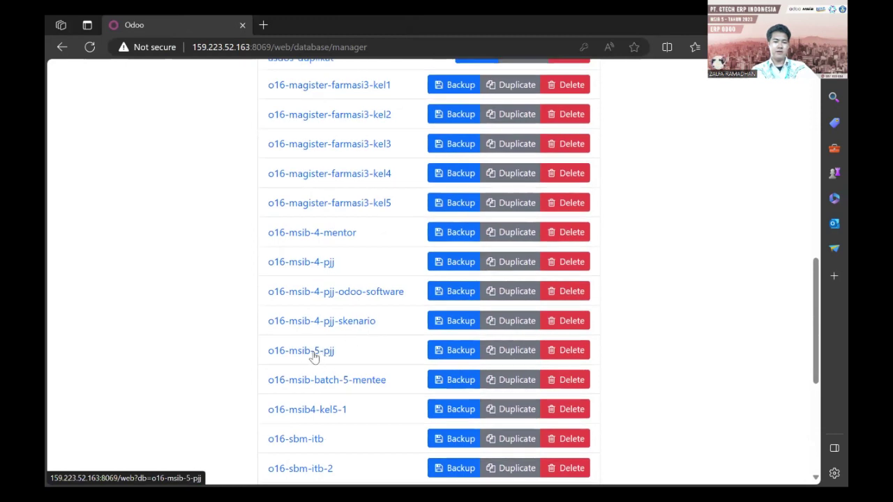
left_click(314, 355)
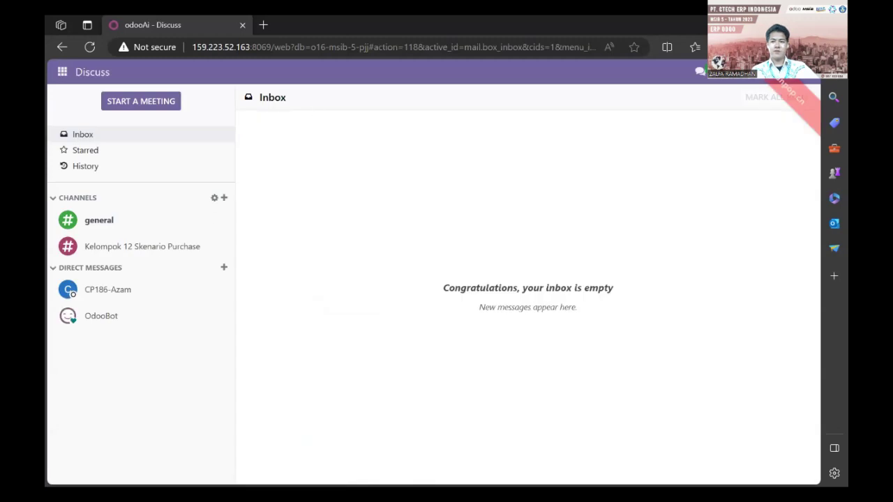
left_click(698, 73)
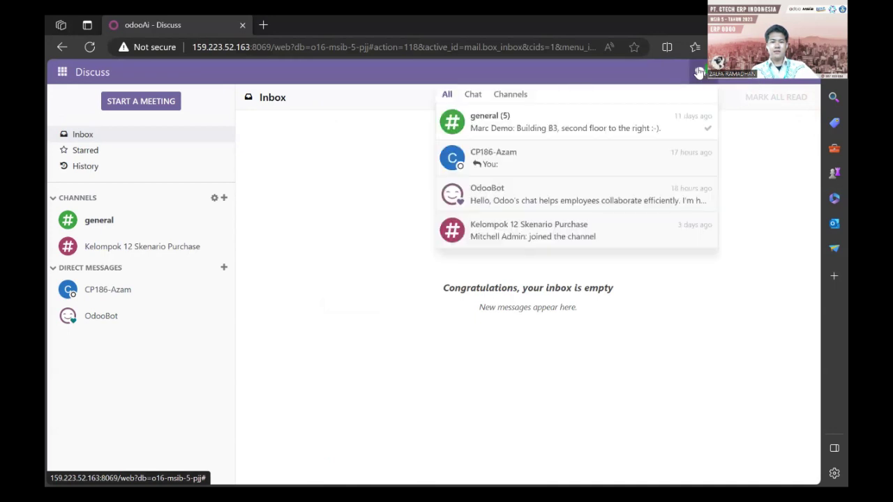
left_click(568, 163)
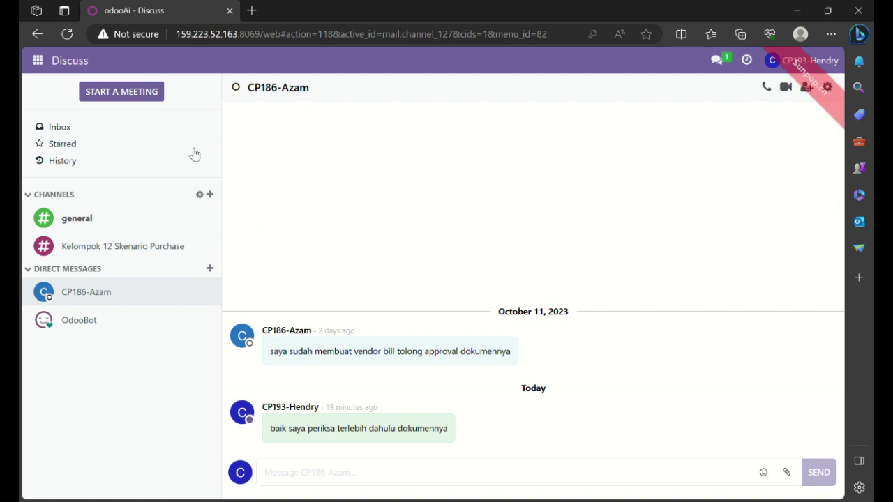
- Open the list of vendor bills in Accounting
left_click(47, 63)
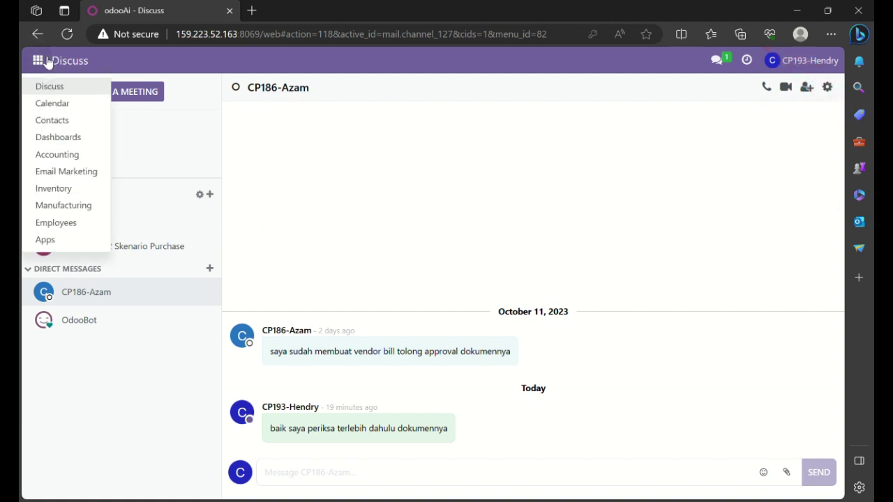
left_click(76, 157)
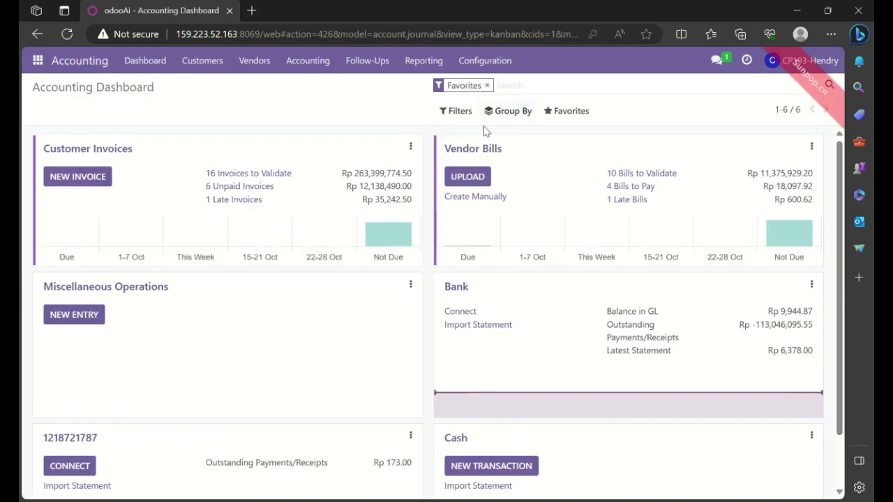
left_click(261, 60)
left_click(288, 89)
- Search the bills for invoice P00015 and open Wood Corner's draft bill
left_click(563, 111)
left_click(535, 85)
type("P00015")
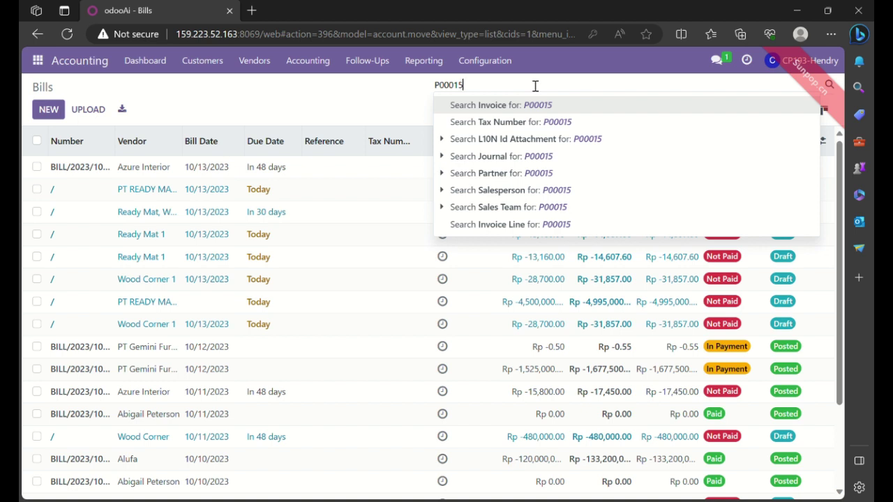
key("Return")
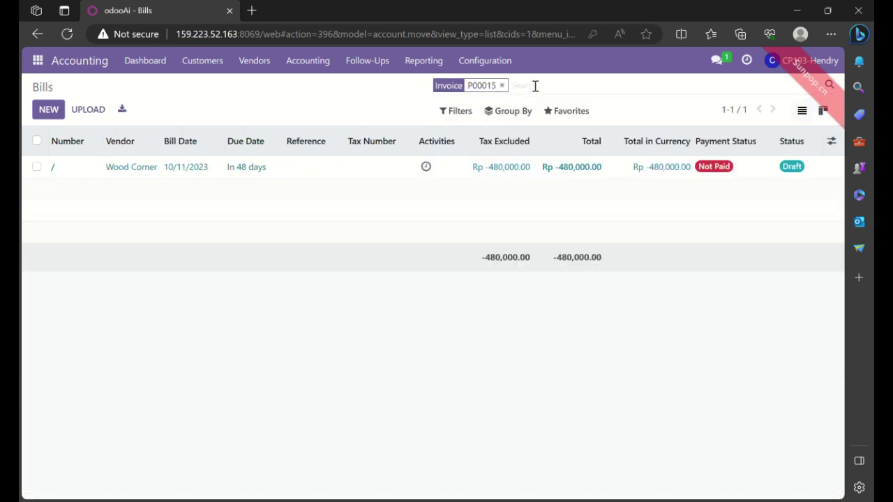
left_click(370, 178)
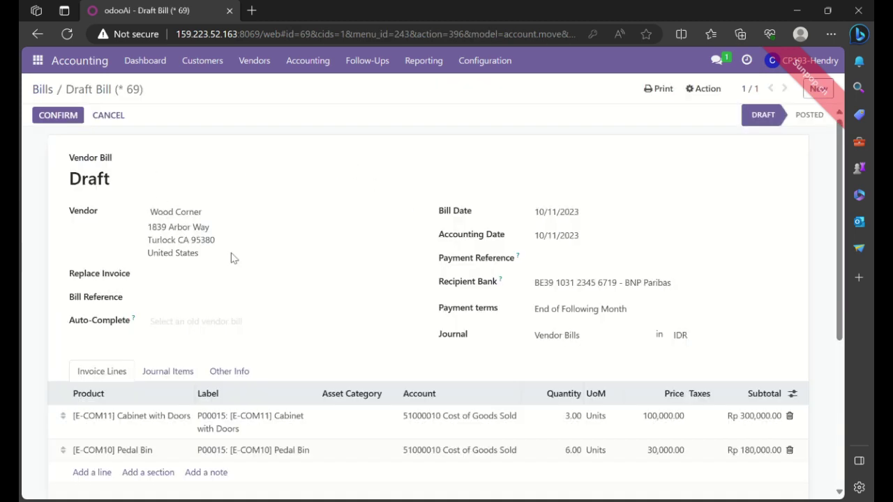
- Review the draft bill's details and invoice lines, and confirm the bill
scroll(234, 257, "down", 3)
scroll(236, 260, "up", 1)
scroll(236, 261, "up", 1)
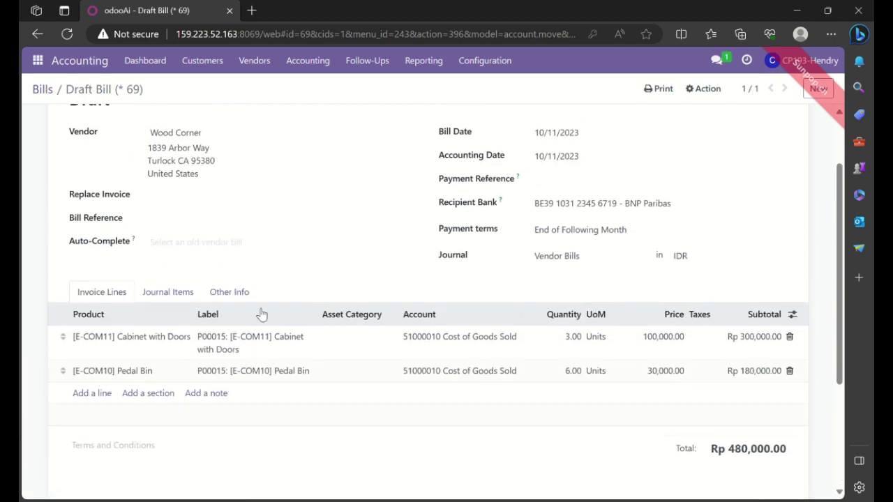
scroll(330, 367, "down", 1)
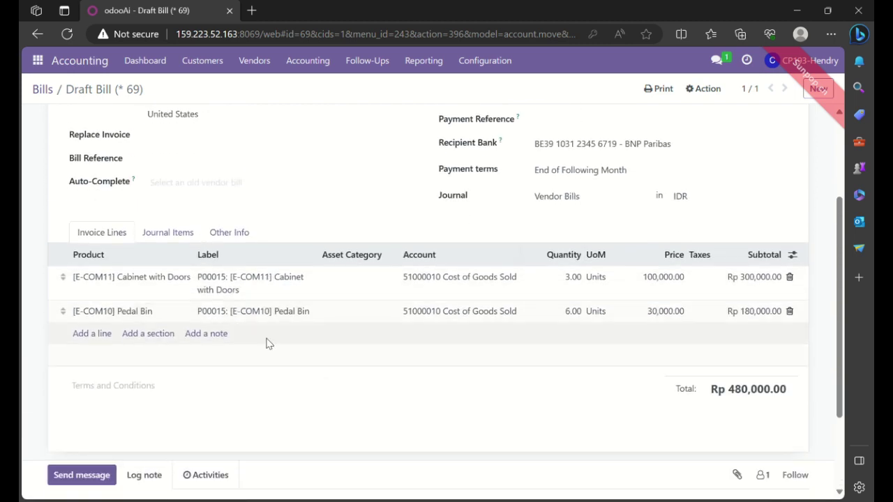
scroll(268, 343, "down", 2)
scroll(293, 325, "up", 4)
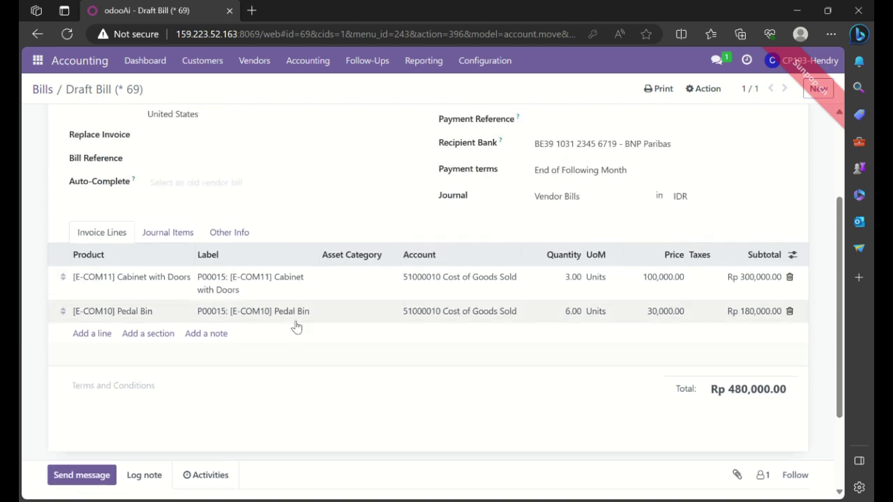
scroll(307, 311, "up", 1)
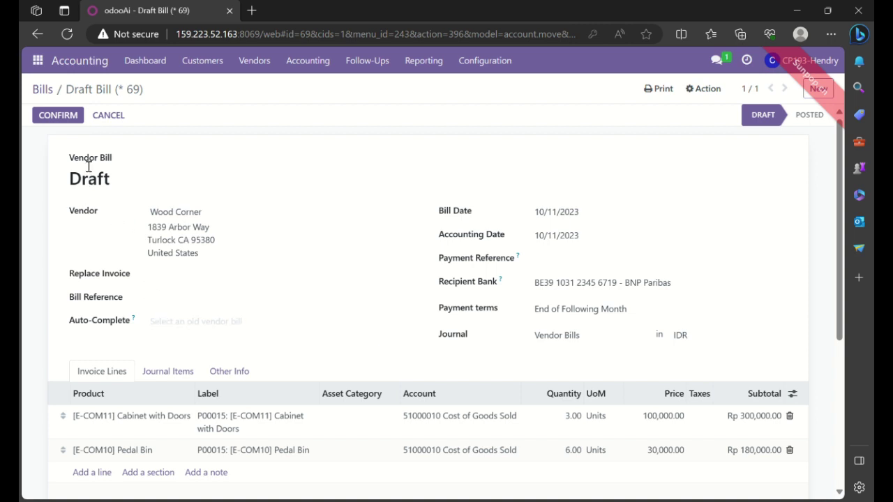
left_click(44, 120)
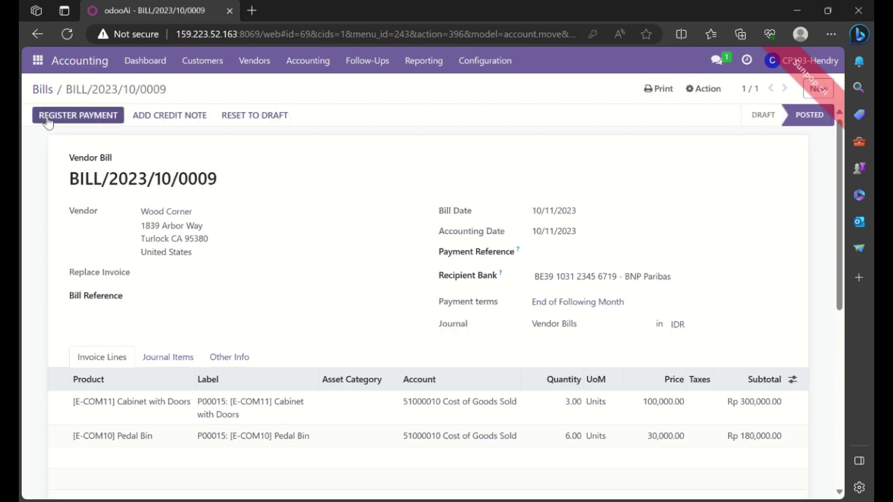
- Register a manual payment of Rp 480,000.00 for the bill from the Bank journal, dated 10/13/2023
left_click(93, 118)
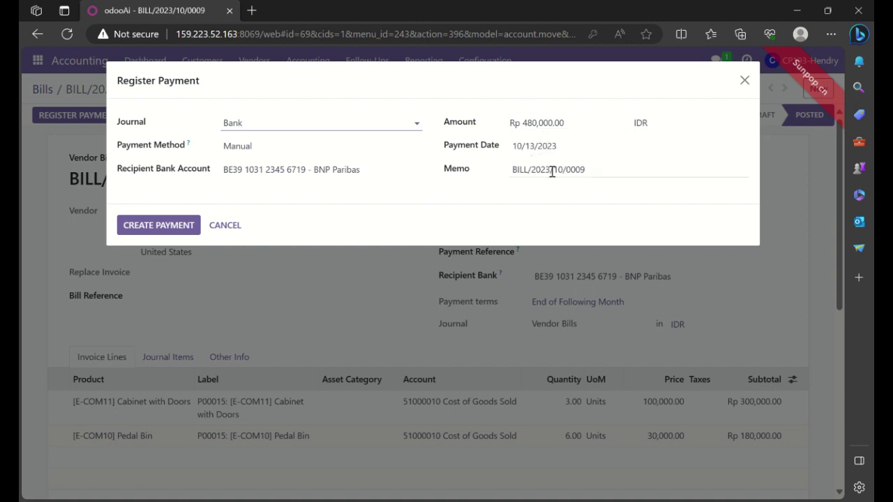
left_click(182, 227)
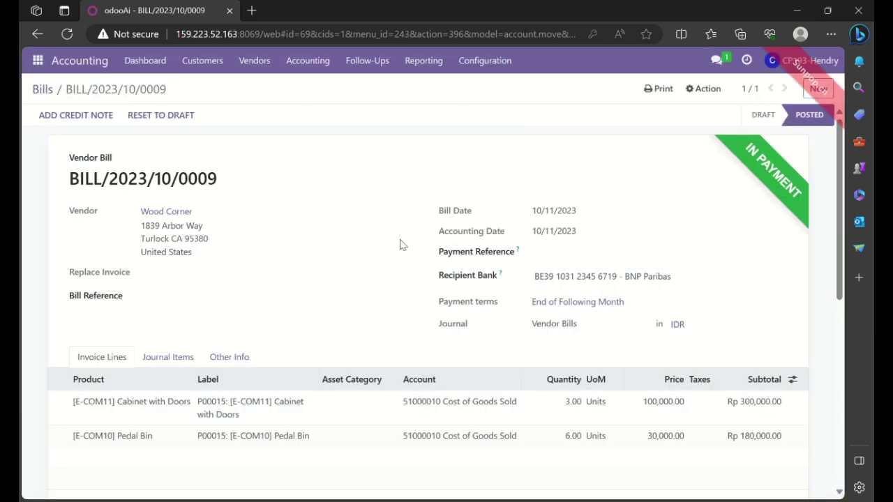
- Examine the bill's invoice lines, payment and amount due, check its entry in the bills list and reopen it
scroll(360, 324, "down", 6)
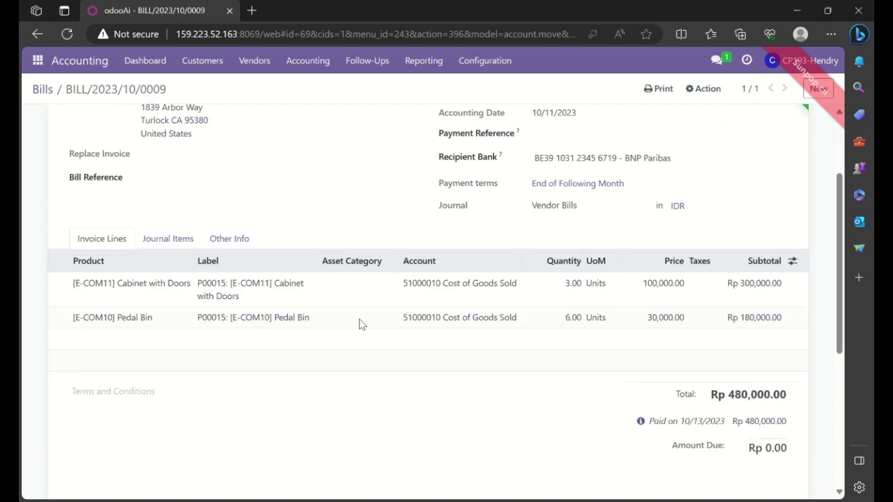
scroll(360, 324, "down", 1)
scroll(360, 324, "up", 3)
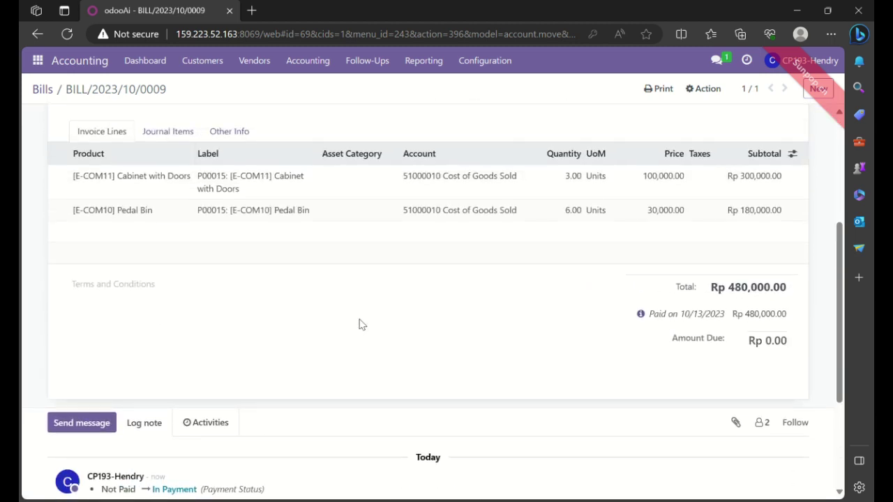
scroll(360, 325, "up", 5)
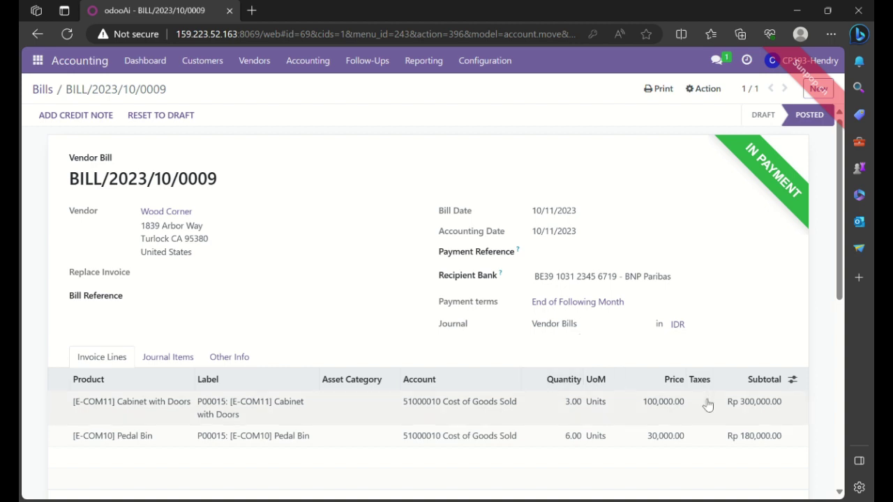
scroll(680, 412, "down", 5)
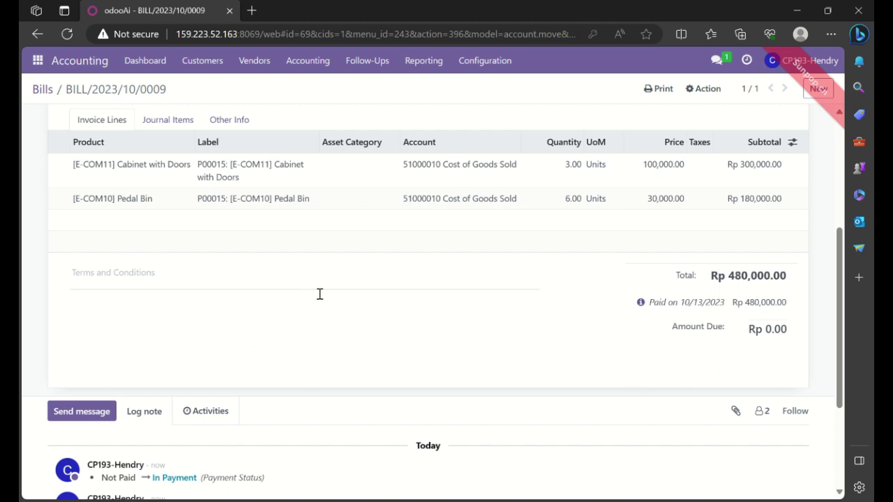
scroll(321, 291, "up", 4)
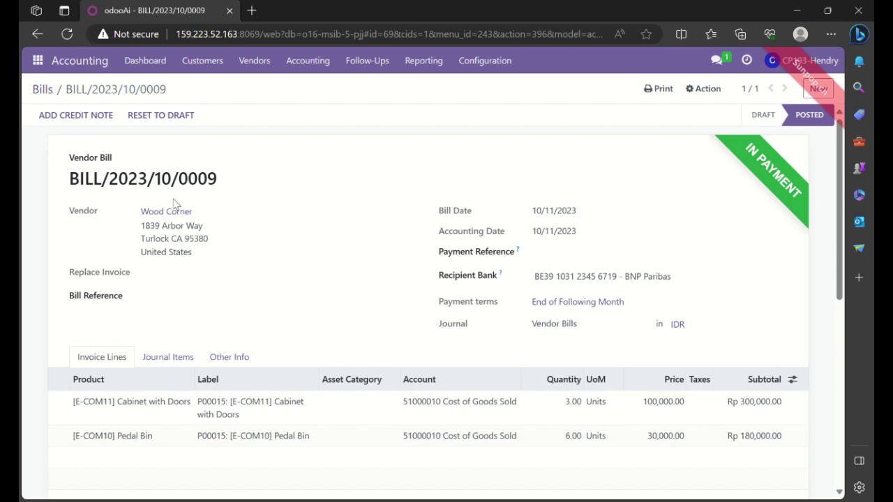
left_click(42, 89)
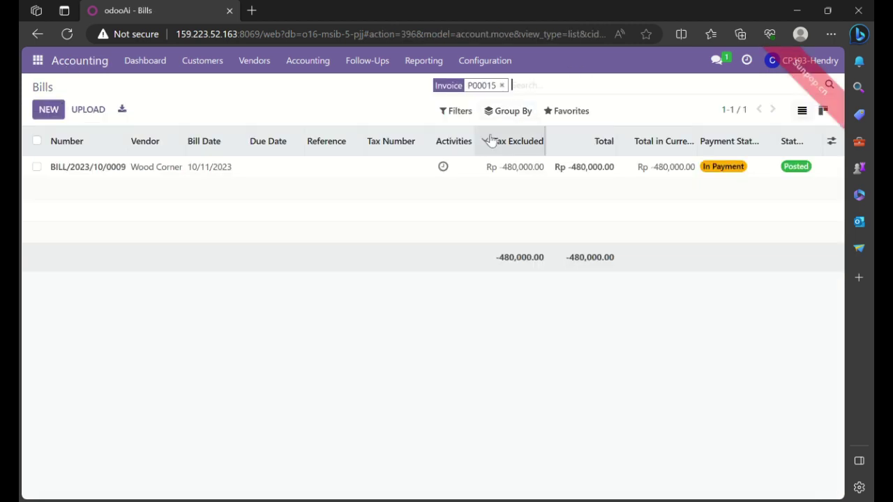
left_click(407, 165)
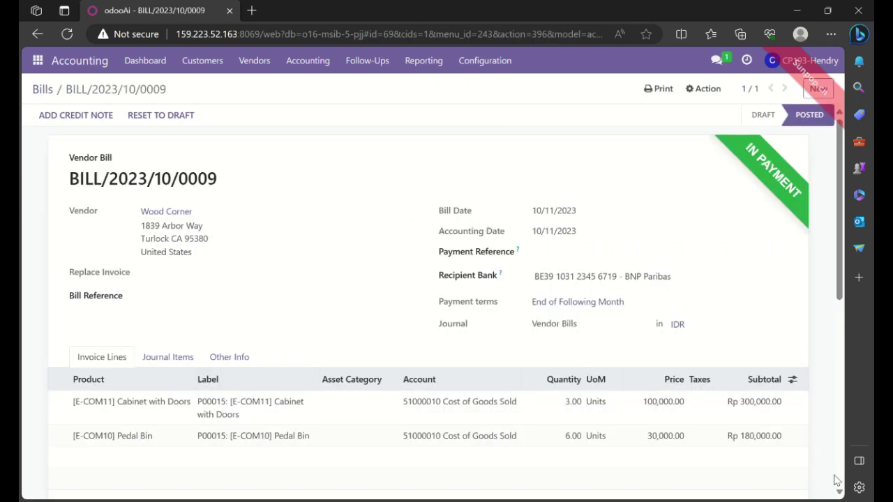
- Open the conversation with the purchase manager and expand it to the full Discuss view
left_click(715, 60)
left_click(638, 216)
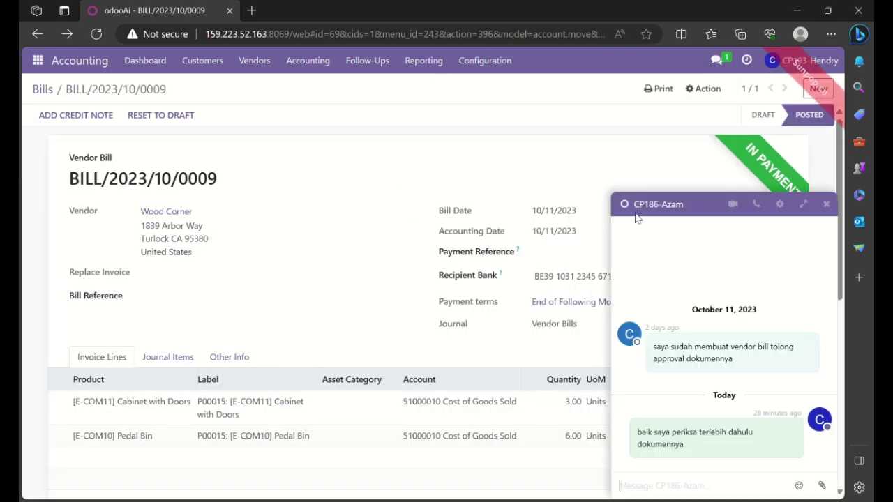
left_click(803, 204)
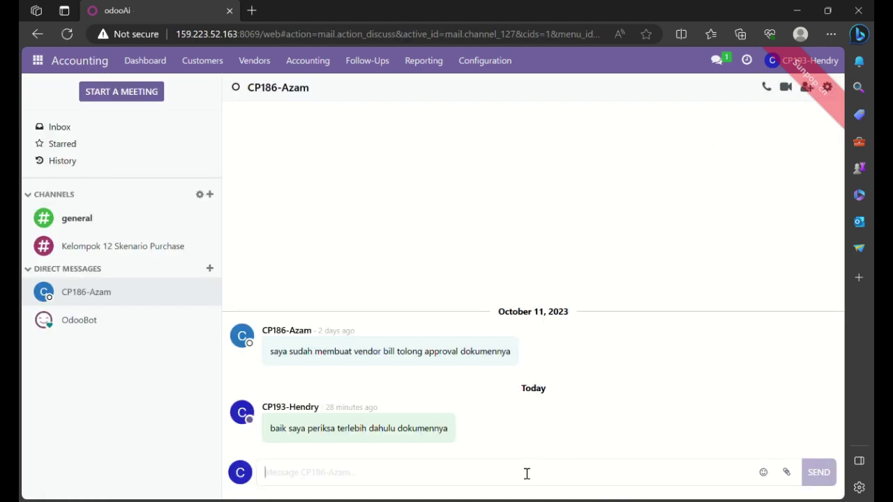
- Send the purchase manager the message "untuk dokumenya sudah saya approve berikut saya lampirkan" and a screenshot of the paid bill
type("untuk do")
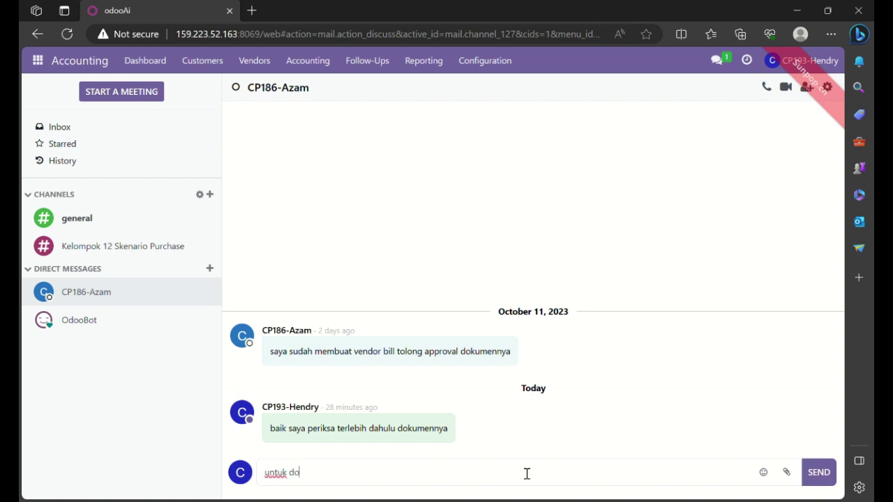
type("kumenya sudah")
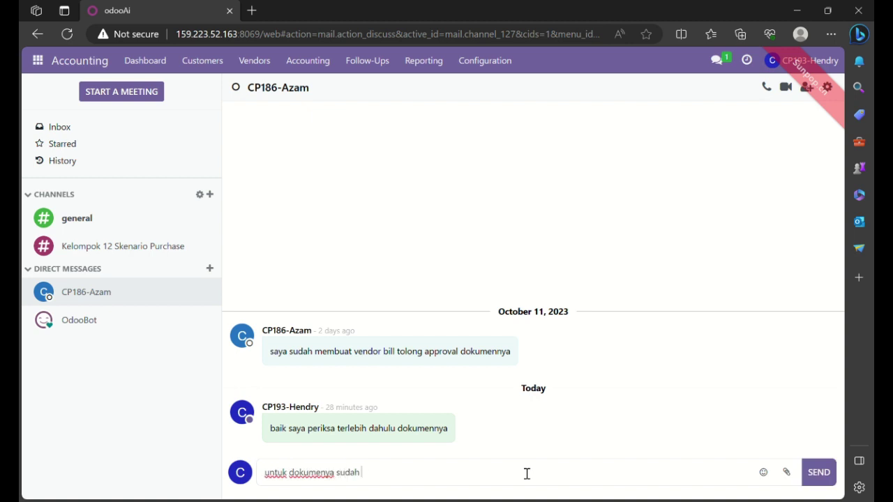
type(" saya approve ")
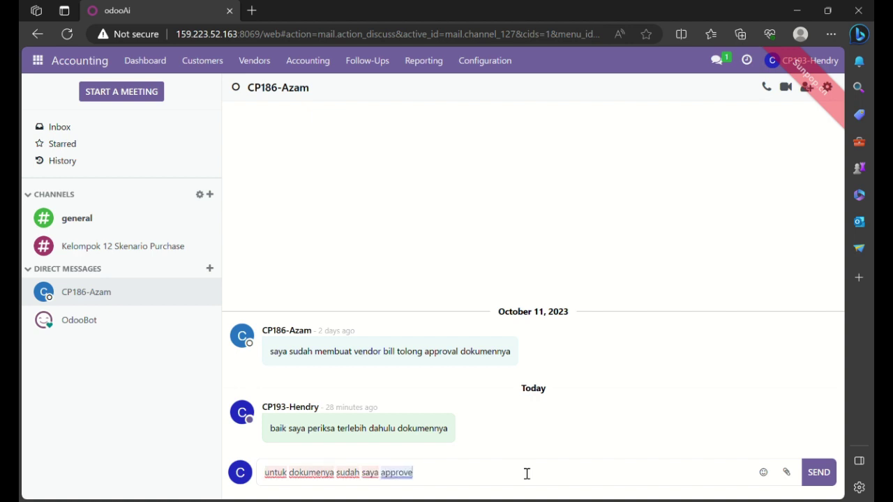
type("berikut saya la")
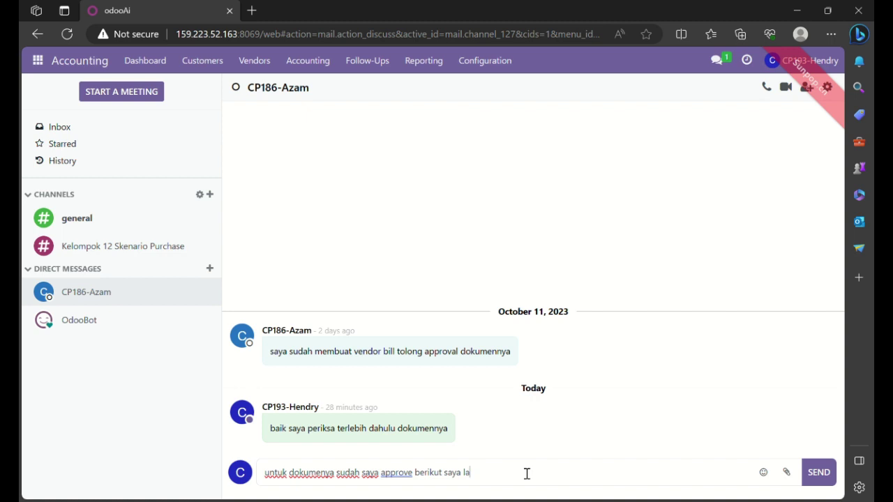
type("n")
key("Return")
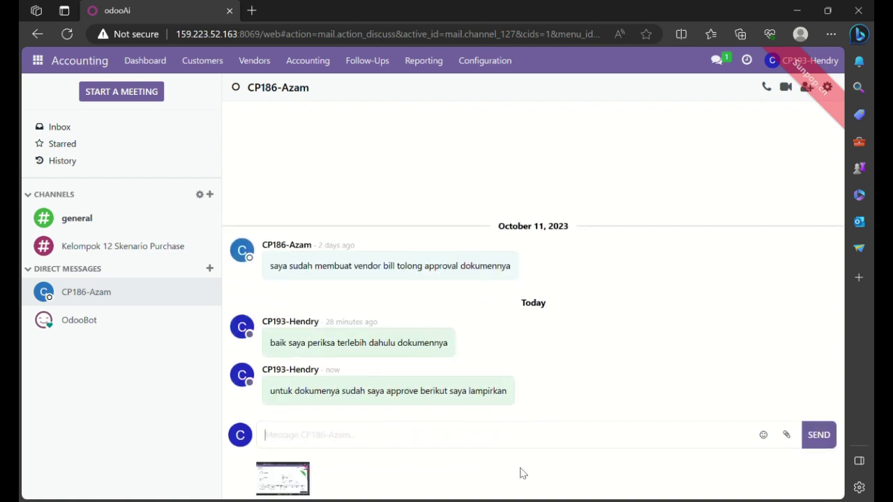
key("Return")
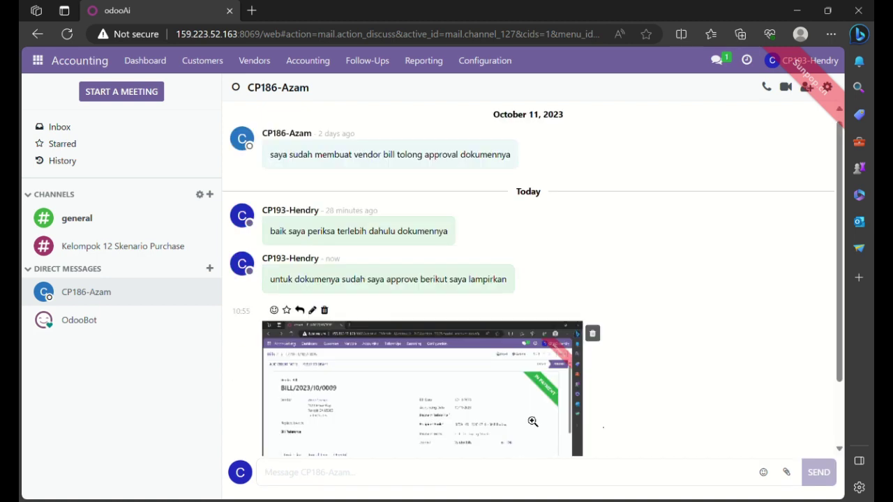
scroll(535, 420, "down", 2)
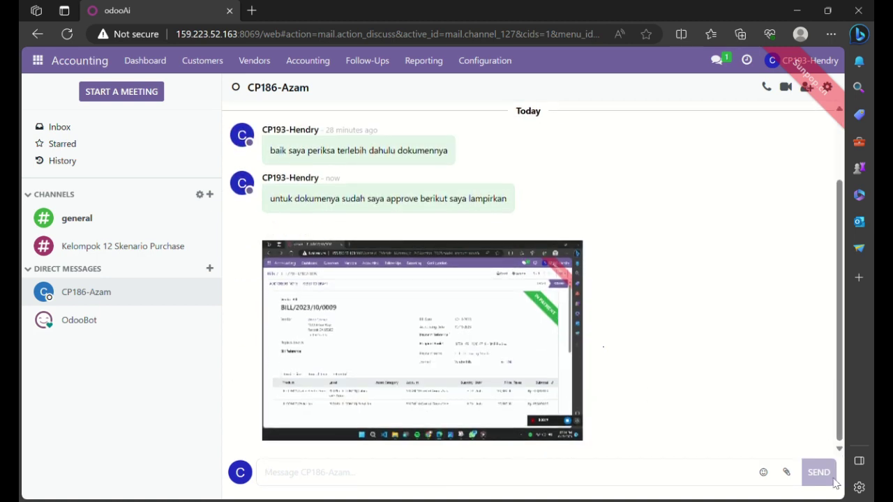